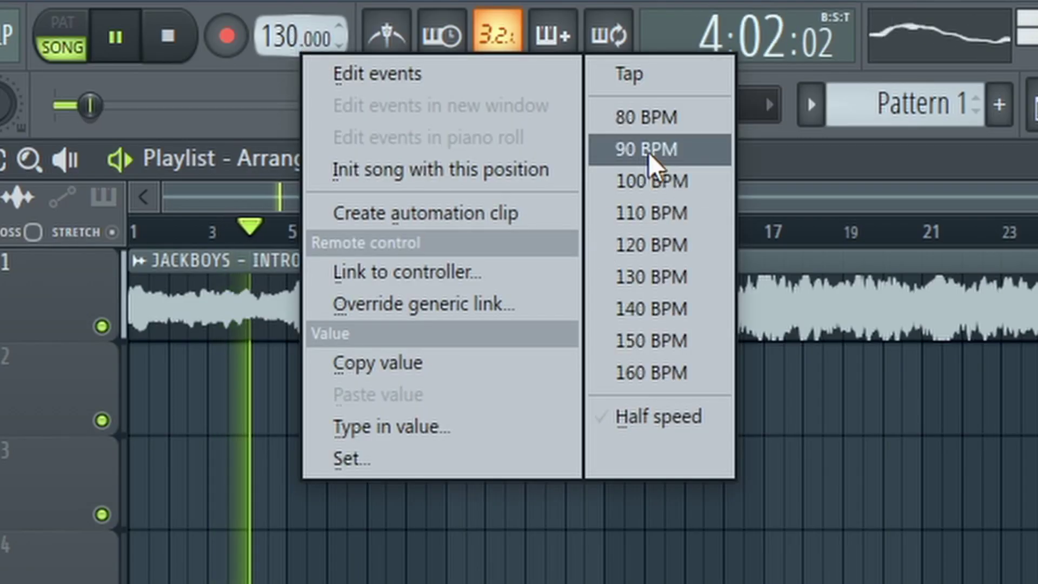
Tap the song's beat in the tempo tapper to set the project tempo to 125 BPM
click(620, 515)
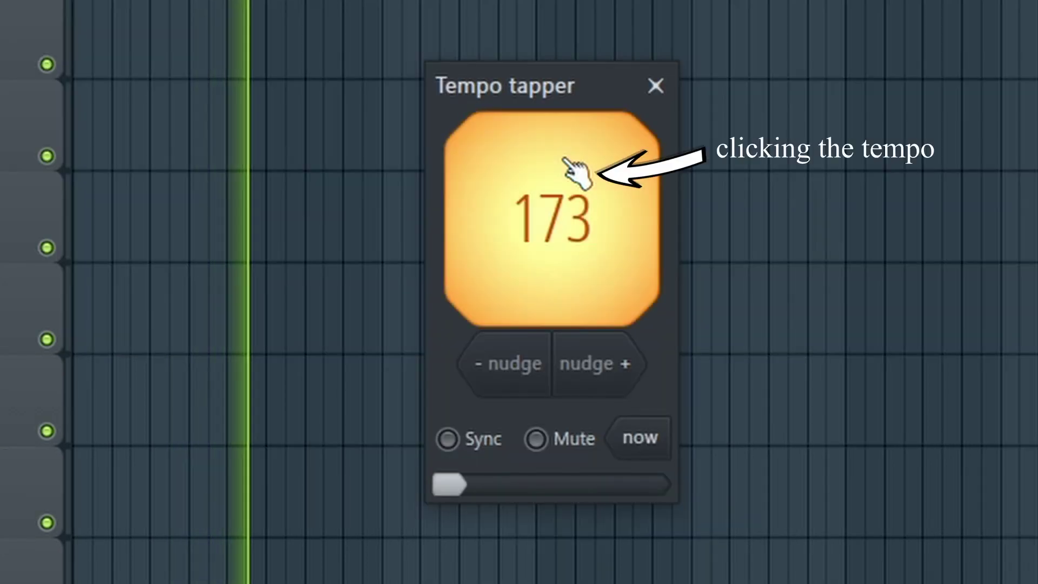
click(565, 160)
click(565, 161)
click(565, 161)
click(565, 161)
click(565, 161)
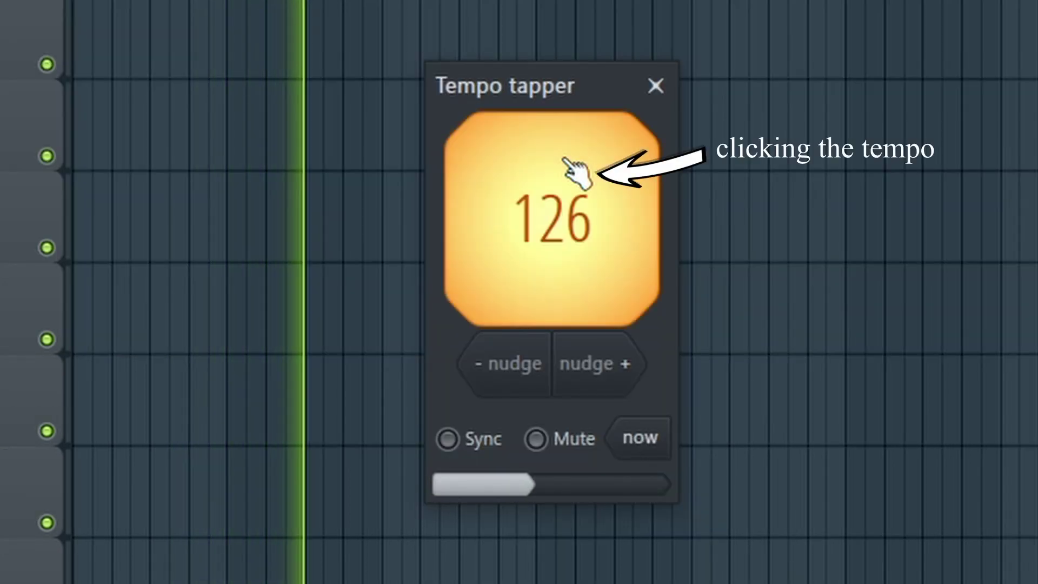
click(565, 160)
click(565, 161)
click(565, 160)
click(565, 161)
click(565, 161)
click(565, 161)
click(565, 161)
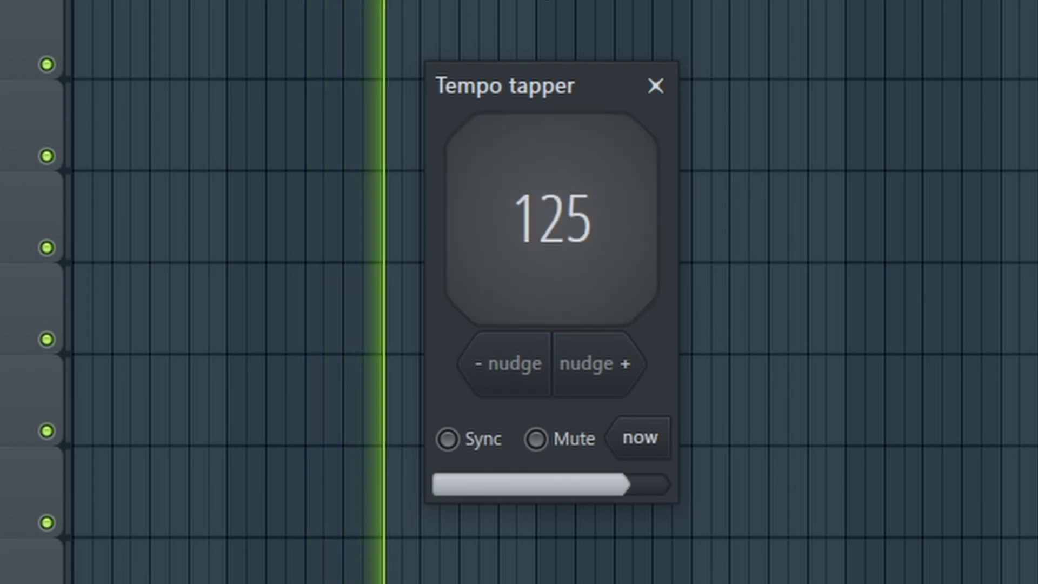
click(655, 86)
Set the project tempo to 123 BPM and play the JACKBOYS - INTRO clip against the metronome
ctrl+scroll(436, 188, up, 5)
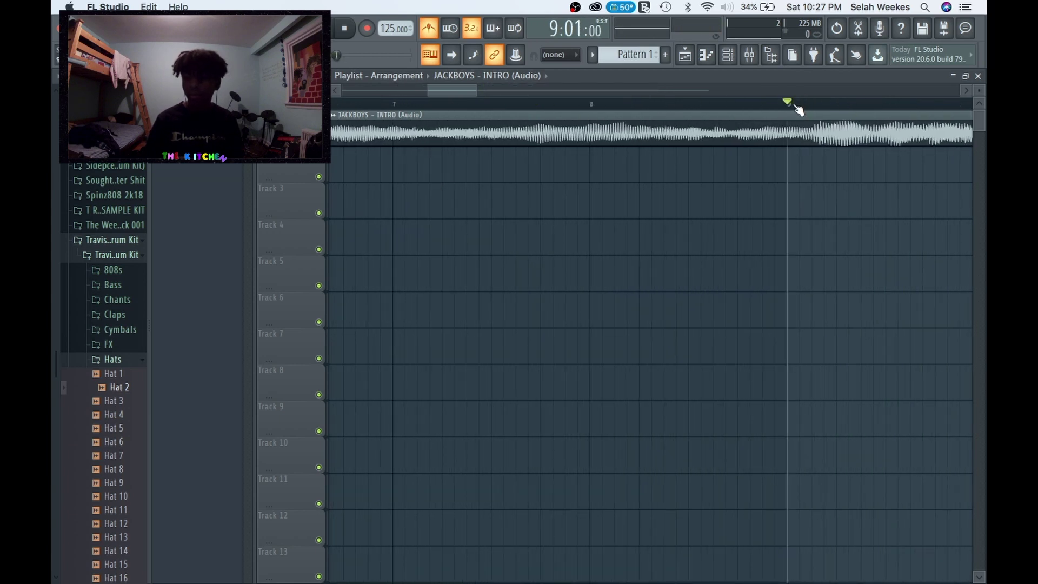
key(space)
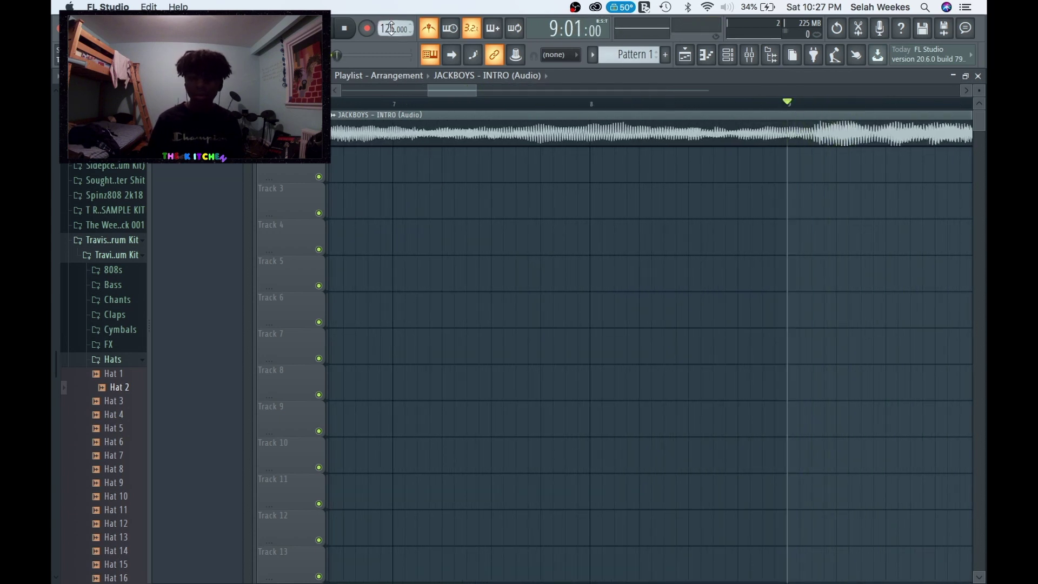
drag(394, 29, 394, 33)
key(space)
ctrl+scroll(474, 167, down, 3)
ctrl+scroll(474, 167, down, 4)
drag(651, 270, 637, 227)
right_click(667, 236)
click(672, 233)
click(671, 224)
click(594, 167)
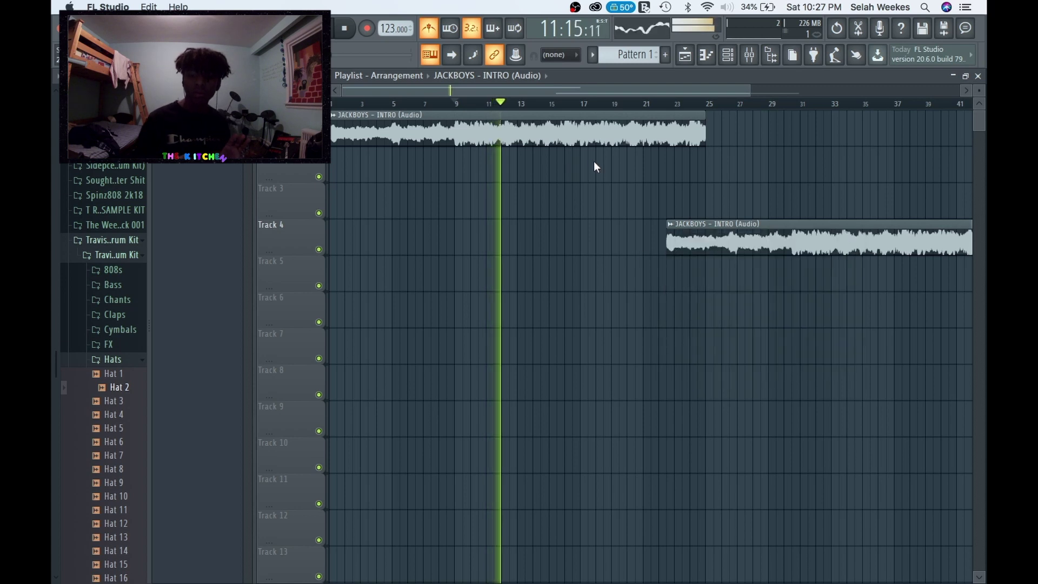
right_click(744, 233)
click(733, 235)
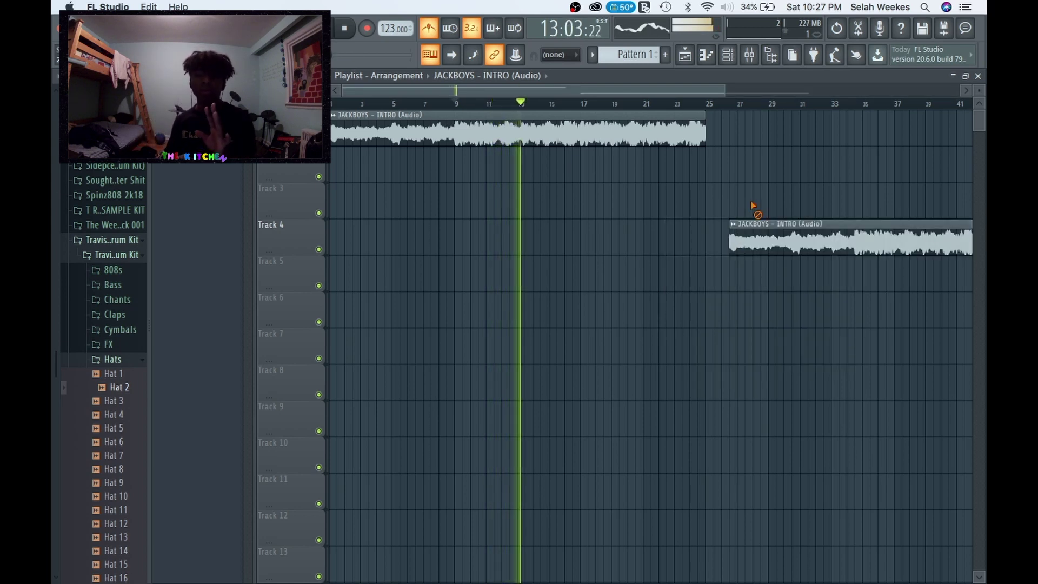
right_click(756, 238)
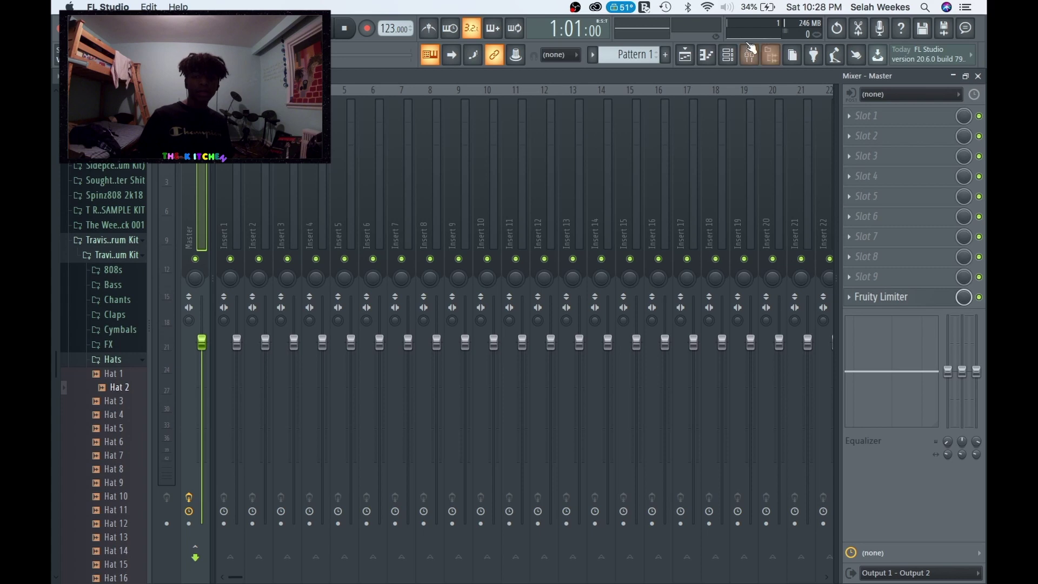
Route the Jack channel to mixer track 1
click(731, 55)
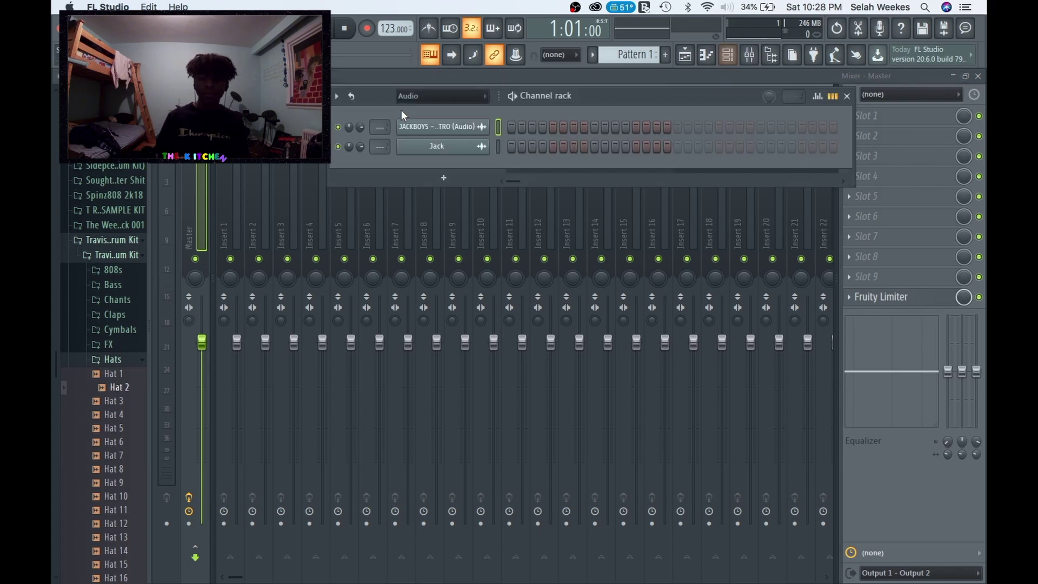
drag(384, 146, 384, 139)
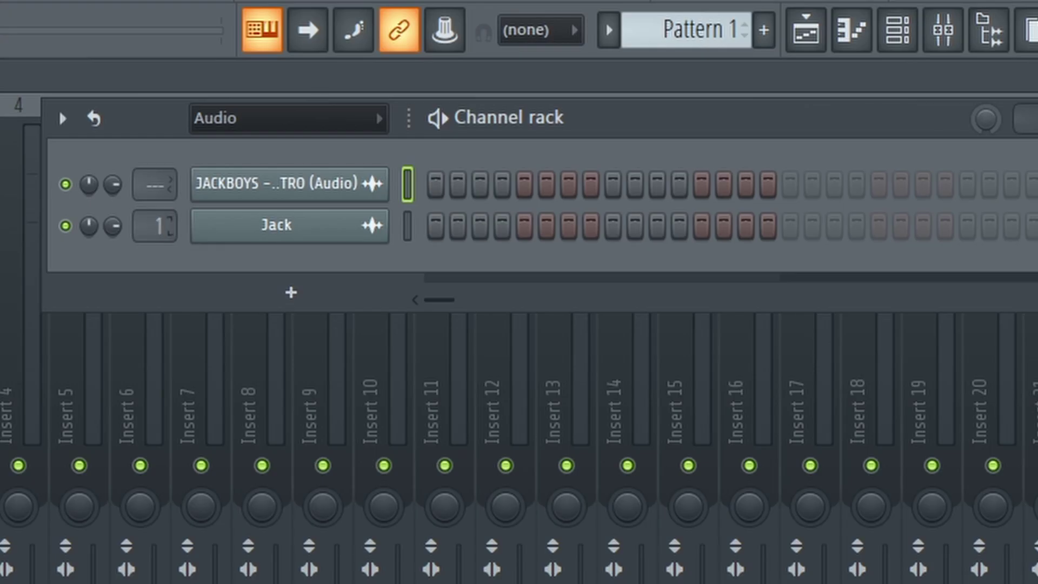
key(F6)
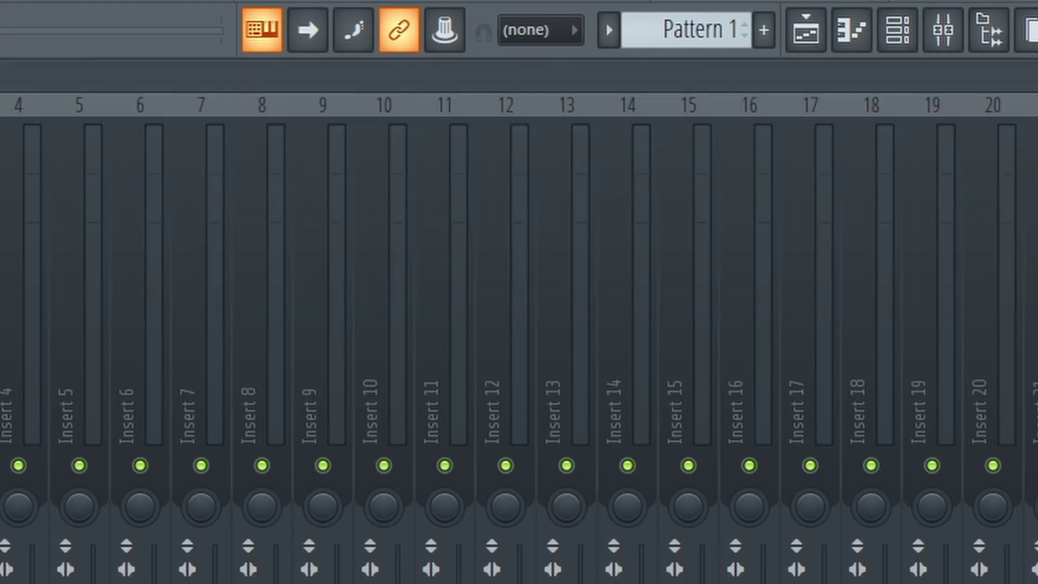
Load Edison on mixer Insert 1 and record the song into it with recording set to start on play
click(1026, 184)
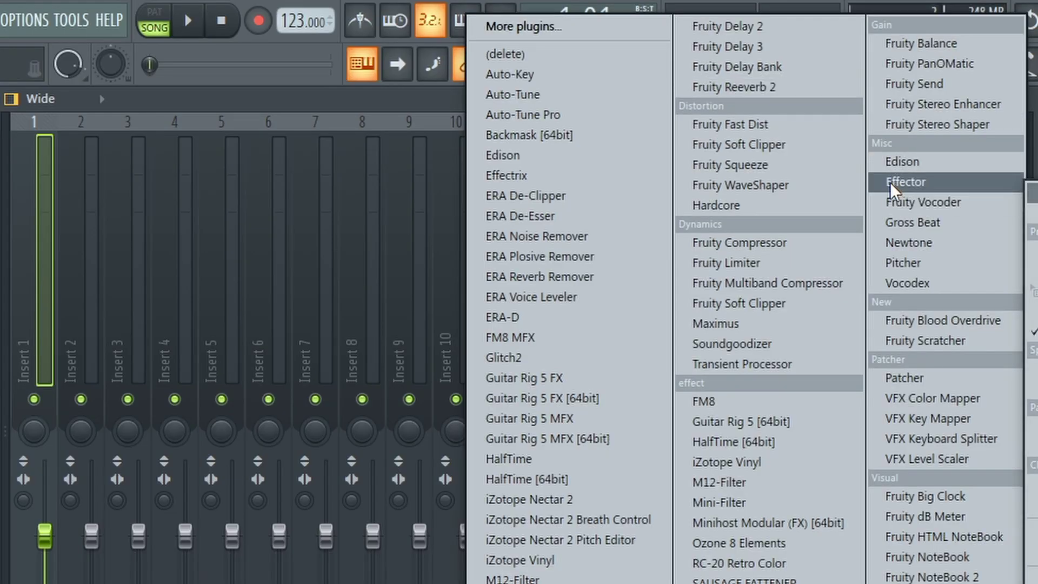
click(895, 165)
click(465, 102)
click(466, 189)
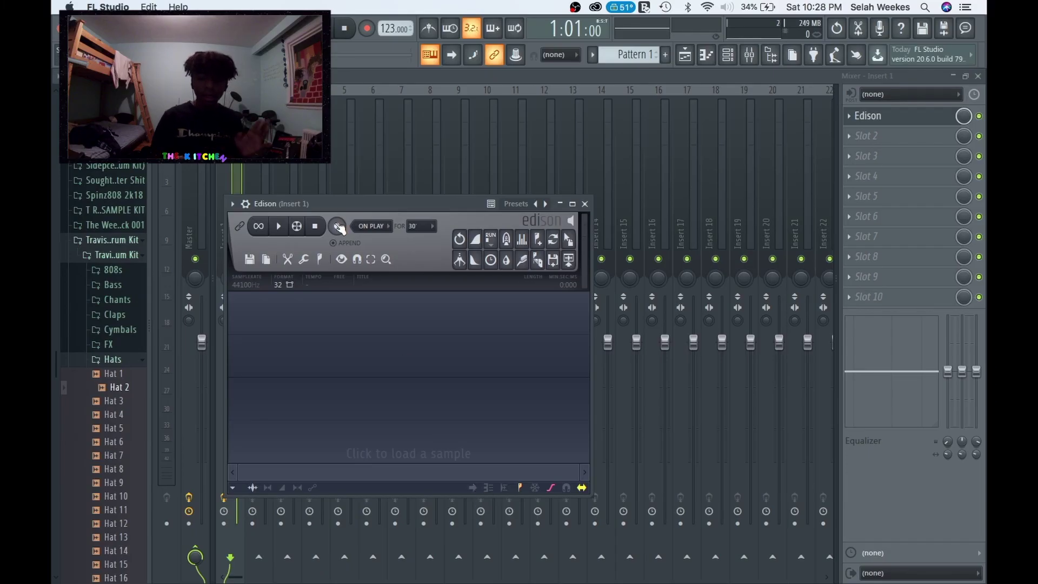
key(space)
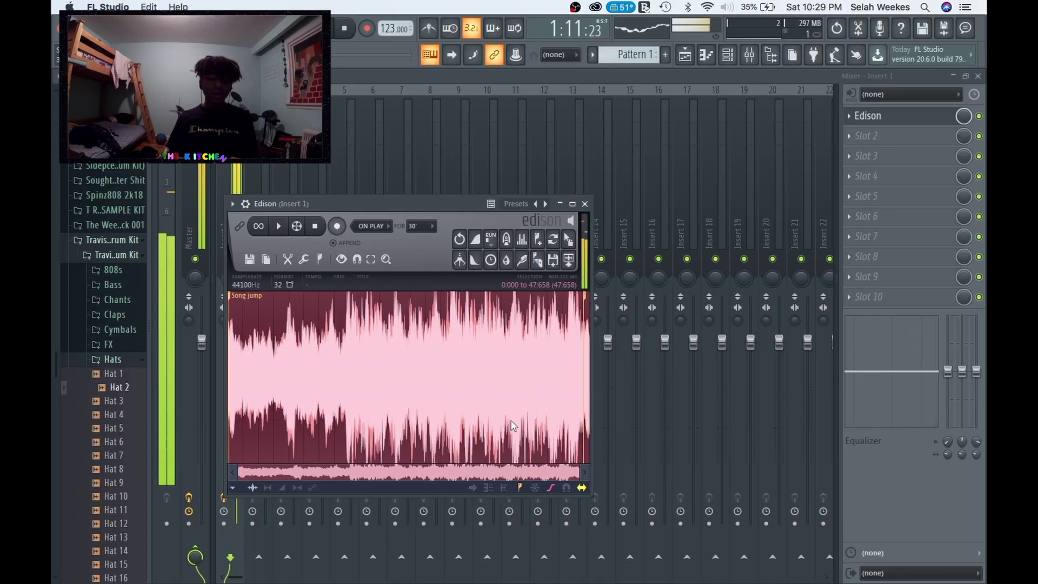
Adjust the selection in the Edison recording to run from 0:000 to 46:844, ending around the final Song jump marker
scroll(584, 332, up, 10)
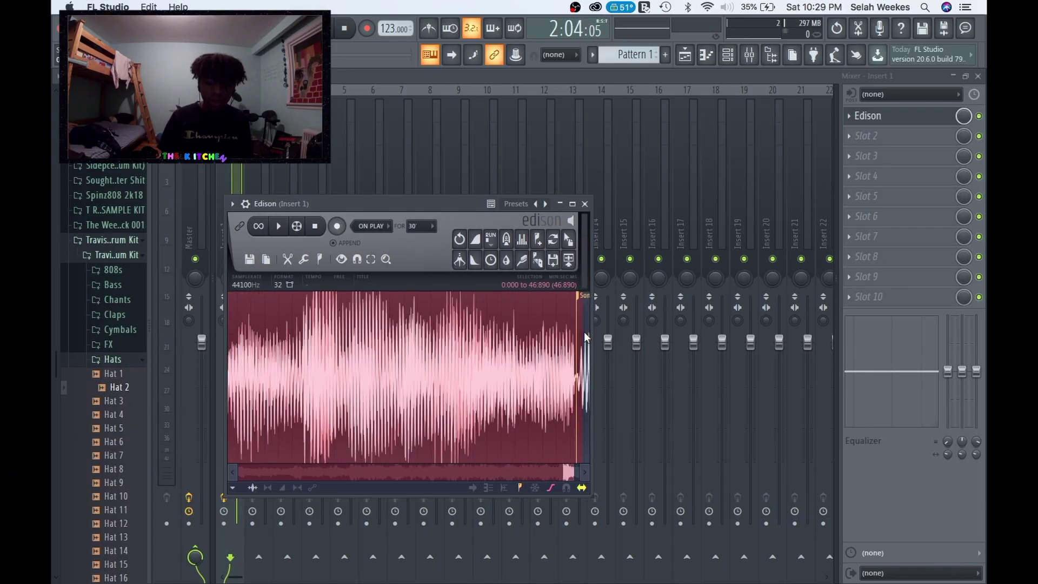
double_click(472, 341)
scroll(473, 341, up, 3)
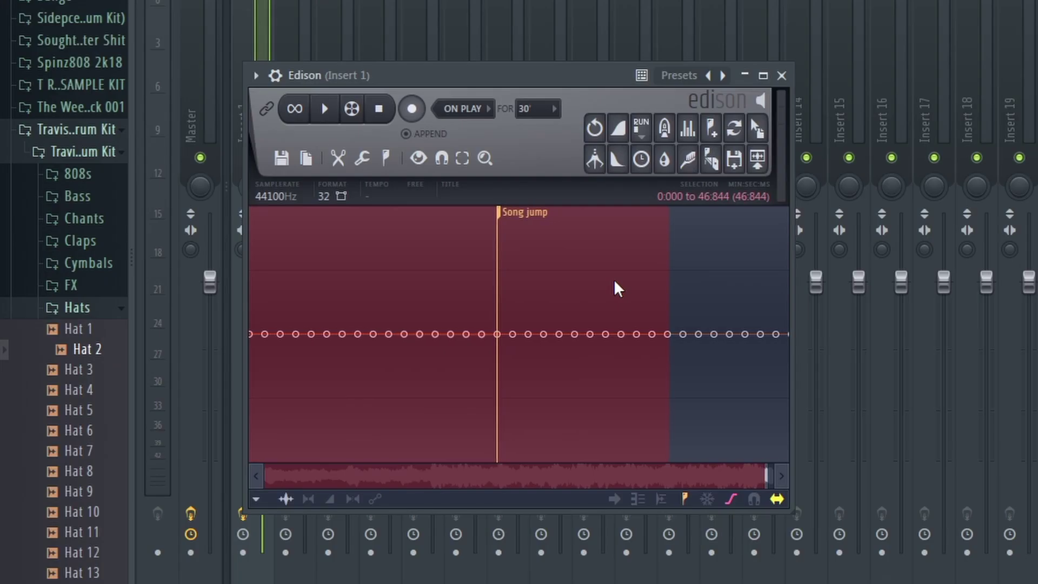
scroll(496, 336, down, 8)
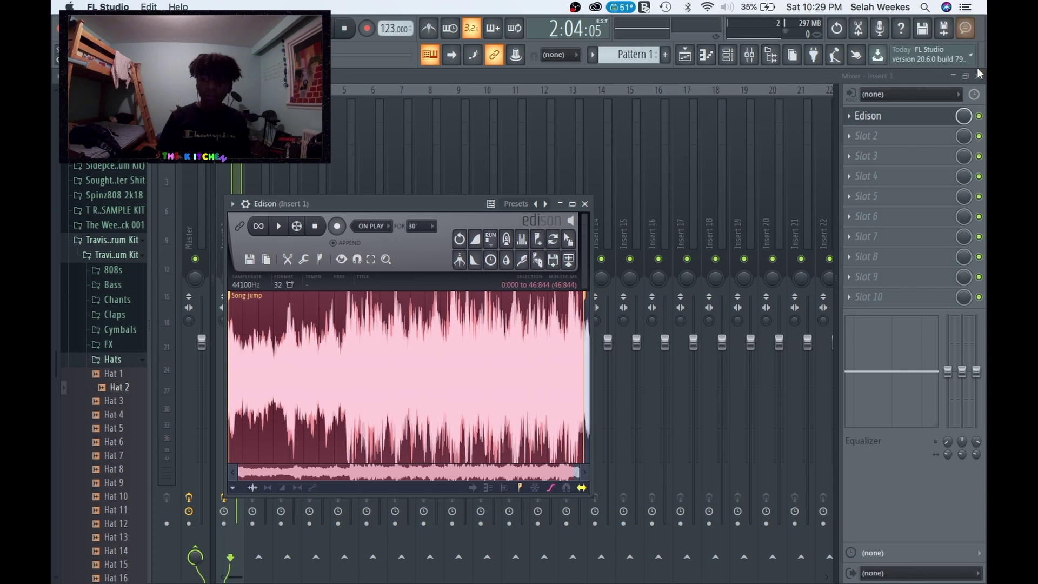
Replace the JACKBOYS clip on Track 1 of the playlist with the Edison selection, starting at bar 1
click(978, 75)
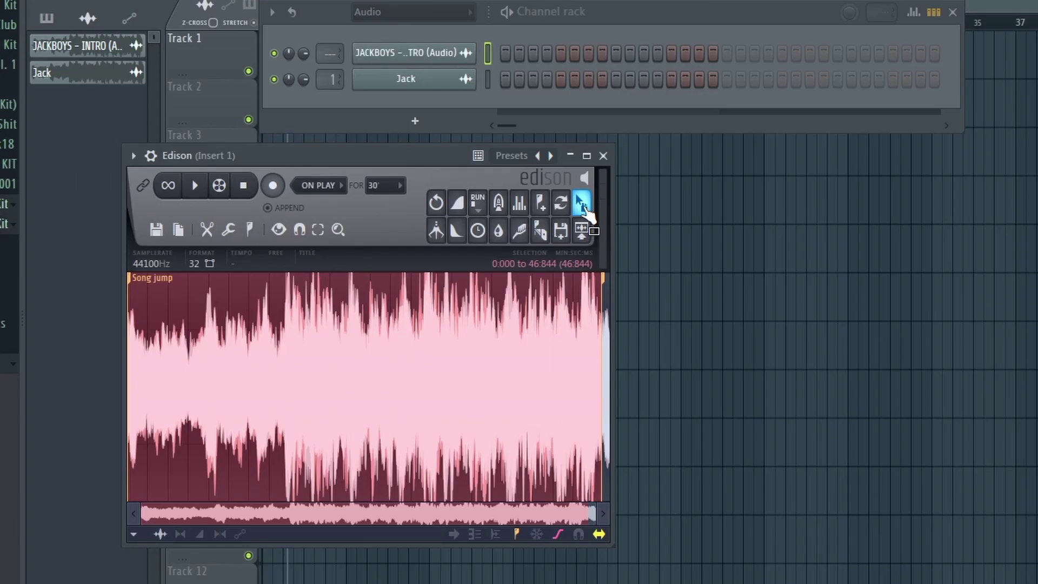
drag(583, 207, 97, 138)
drag(27, 249, 41, 257)
right_click(542, 168)
drag(437, 275, 435, 264)
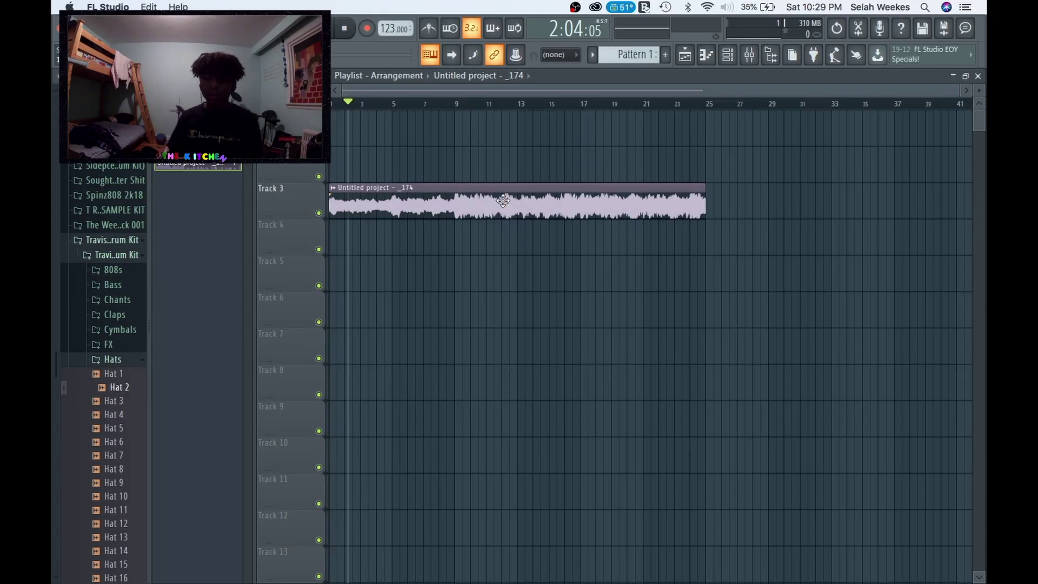
drag(503, 201, 502, 39)
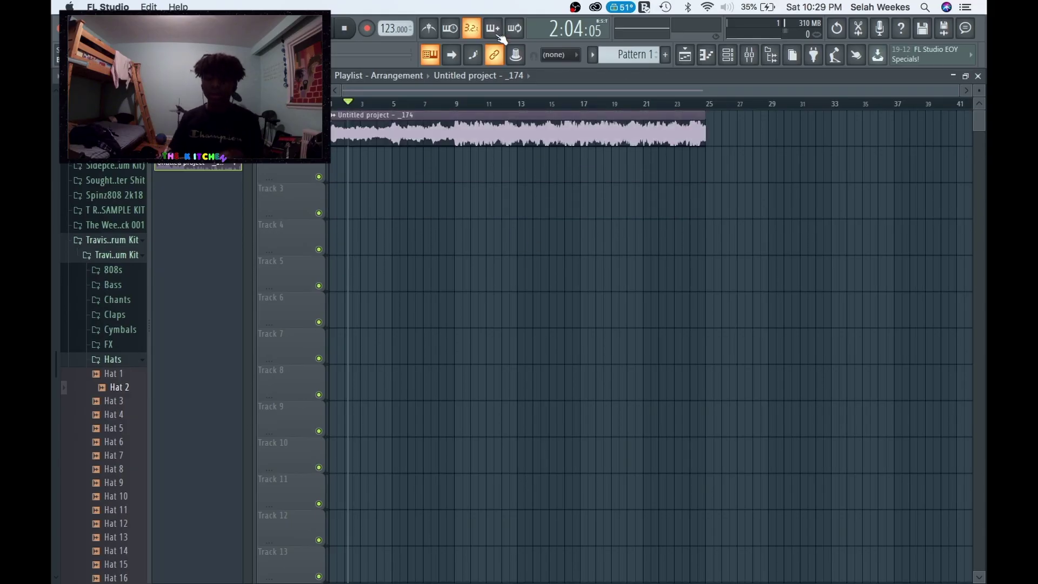
Add a Fruity slicer channel to the channel rack
click(728, 55)
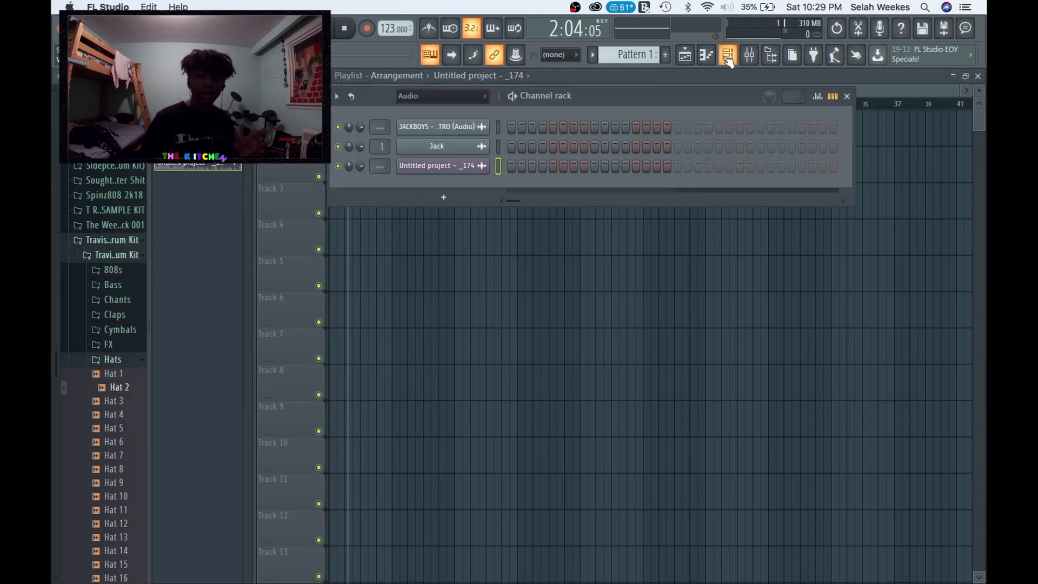
click(445, 199)
click(442, 189)
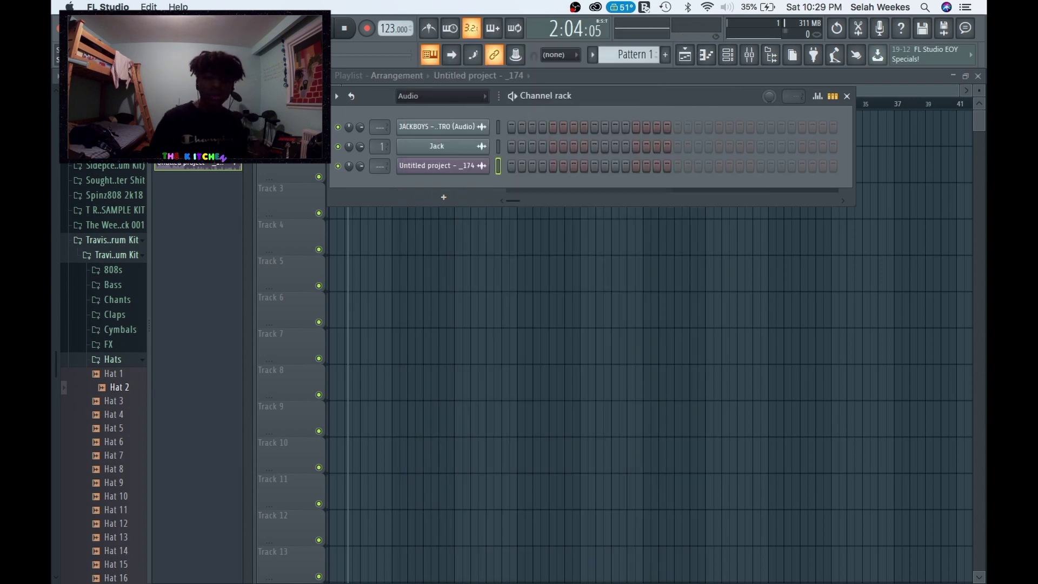
click(444, 197)
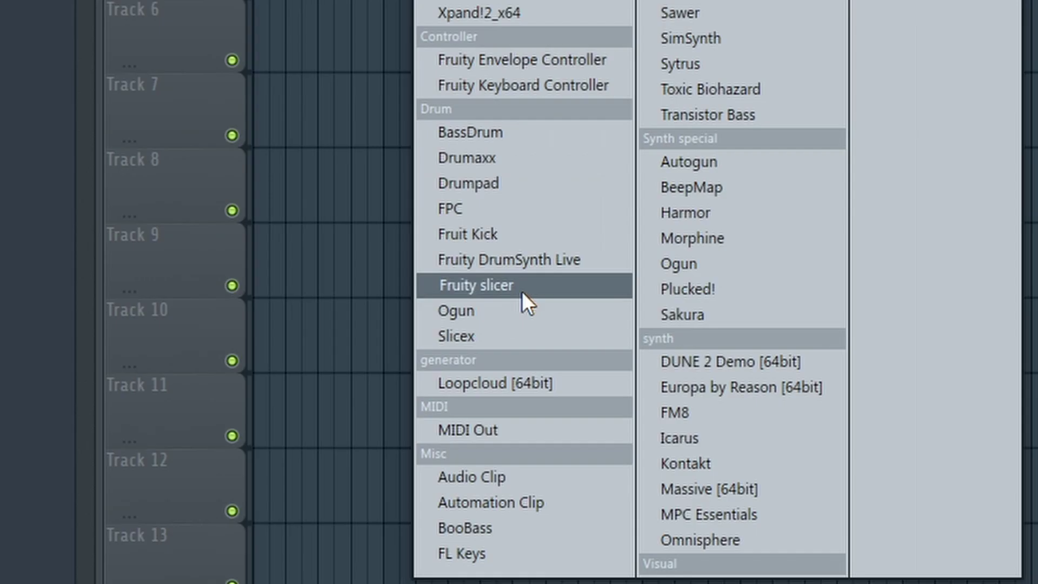
click(522, 291)
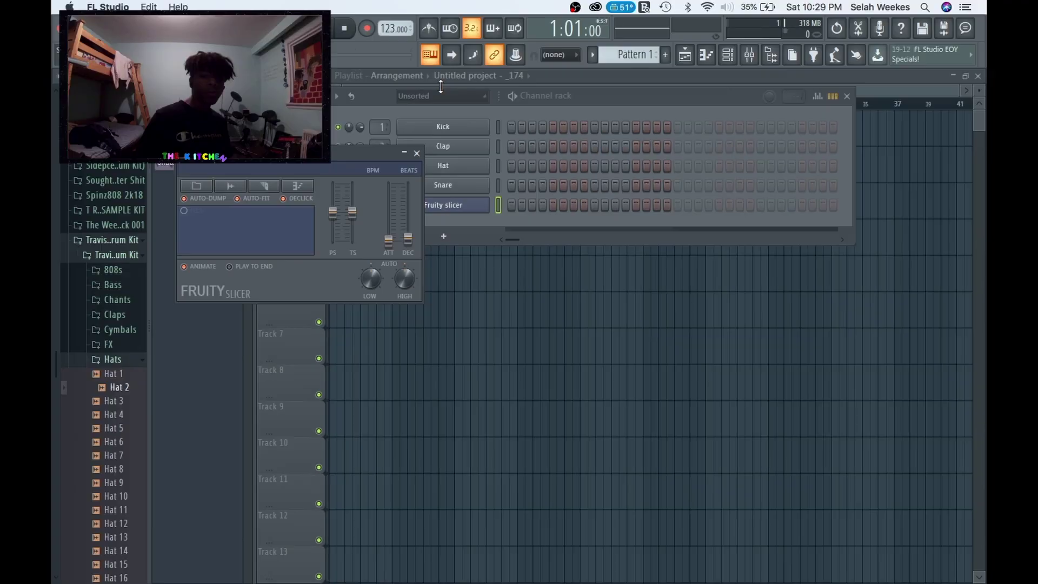
Show all channels in the channel rack and load the Untitled project - _174 sample into Fruity slicer
click(442, 76)
click(729, 56)
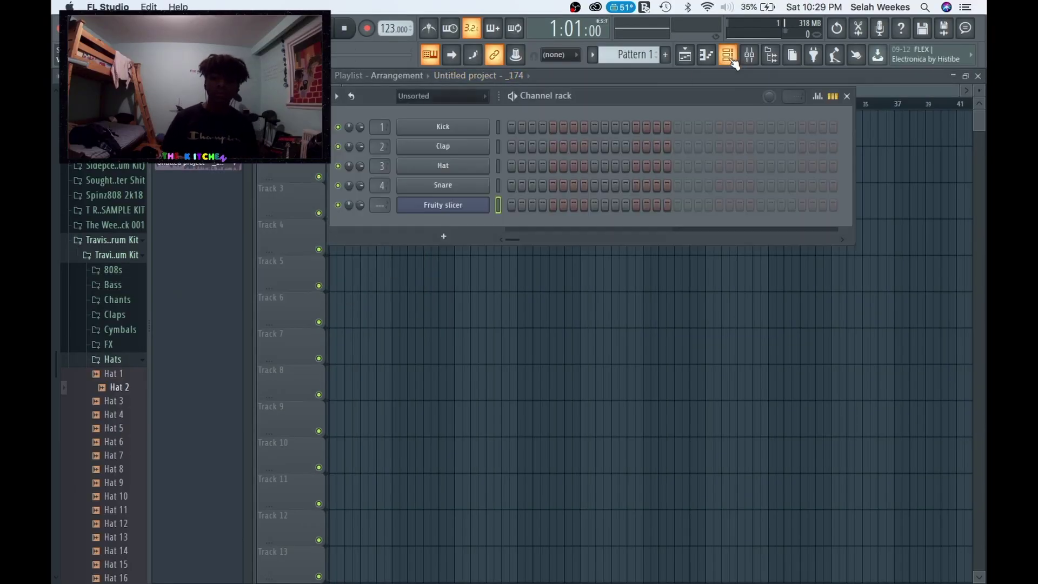
click(403, 102)
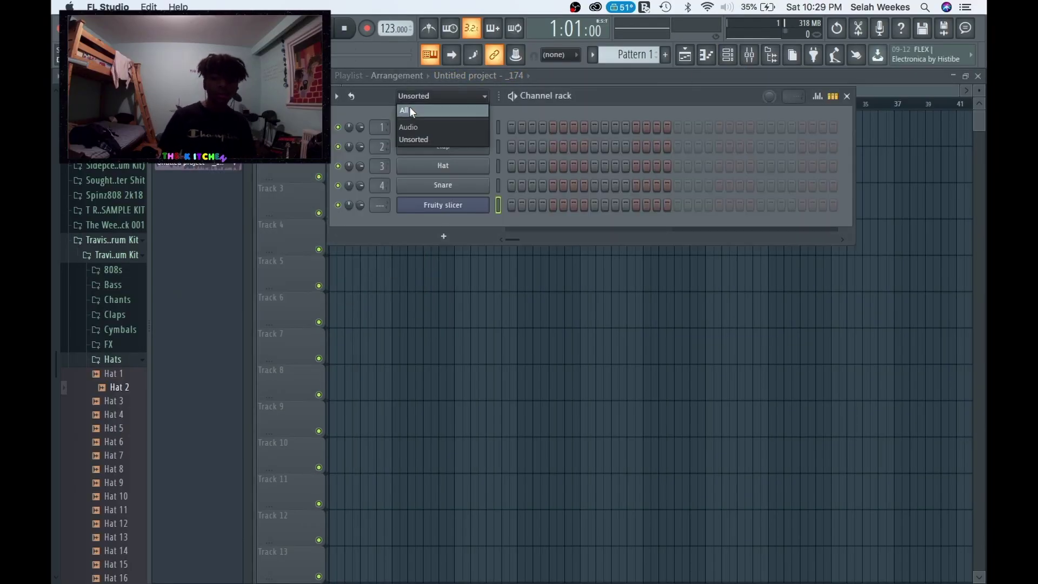
click(410, 107)
click(446, 244)
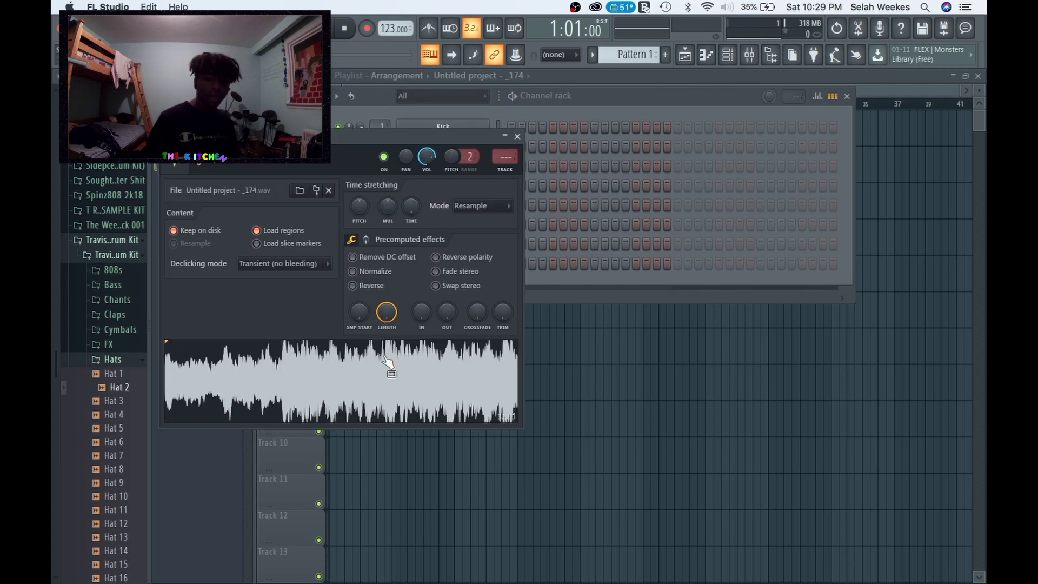
drag(355, 371, 390, 369)
drag(436, 262, 436, 265)
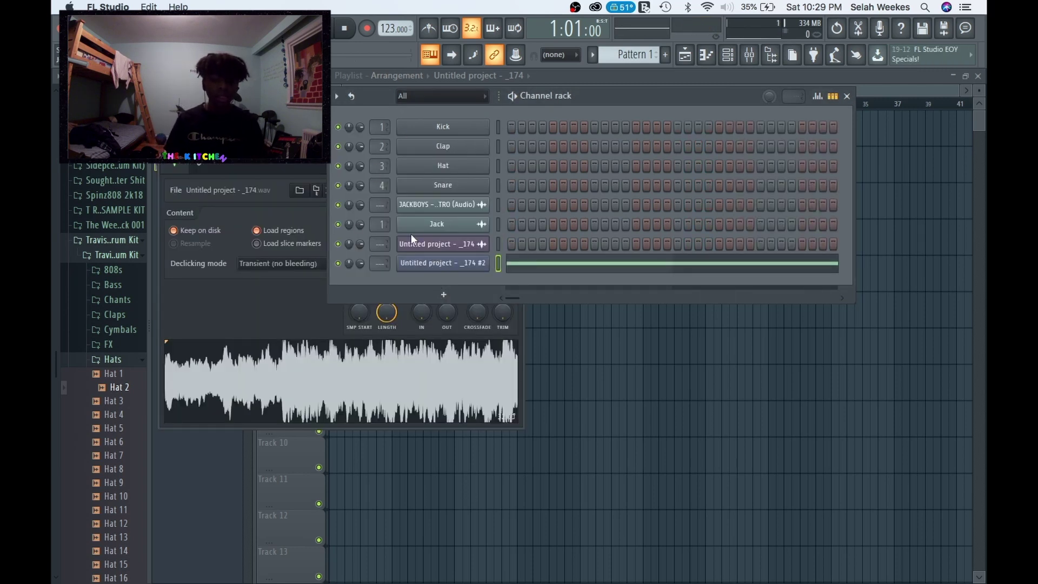
Slice the sample in Fruity slicer by Beat and close the slicer window
click(447, 265)
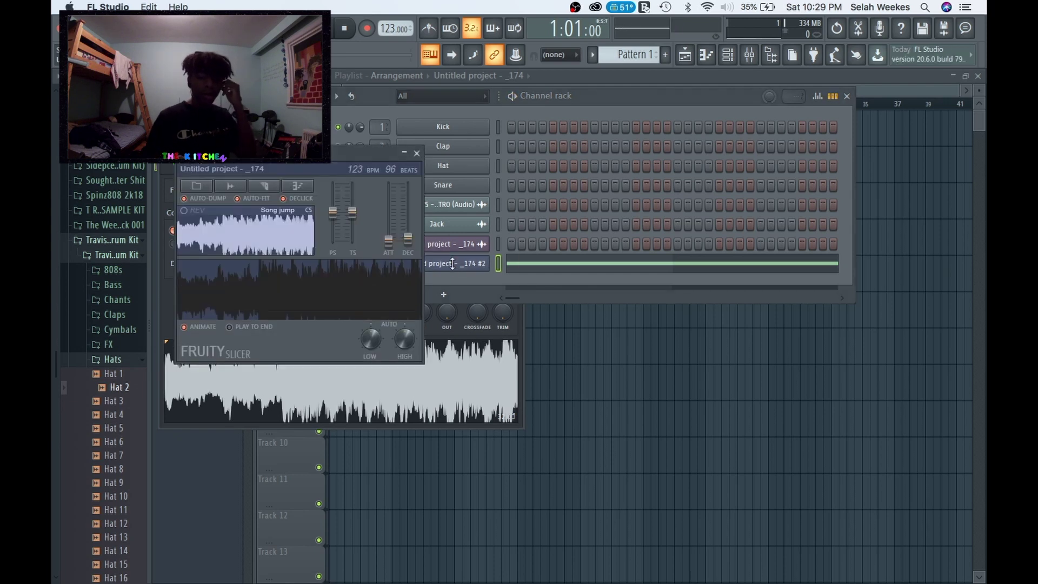
click(265, 187)
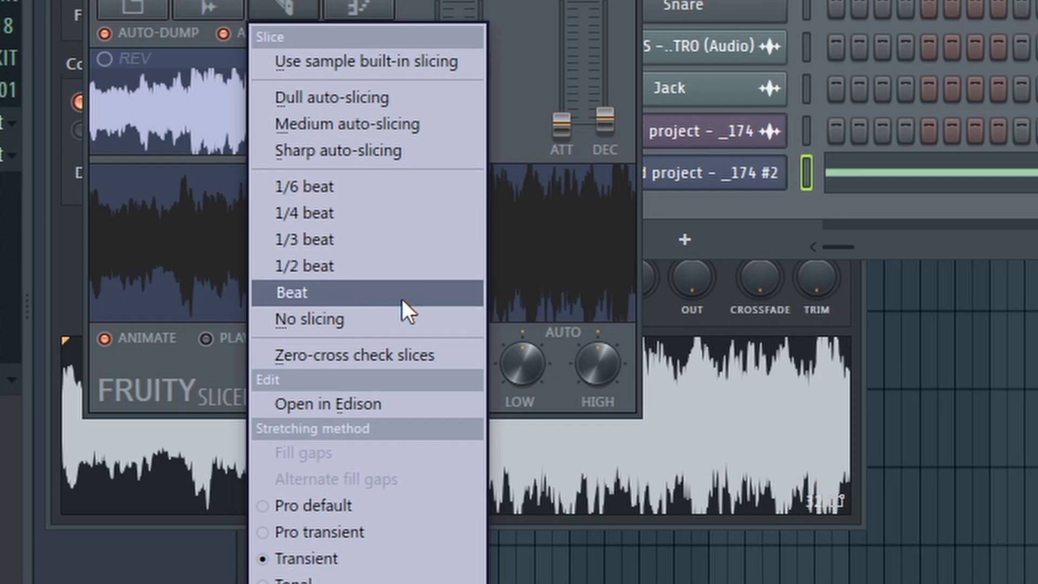
click(378, 293)
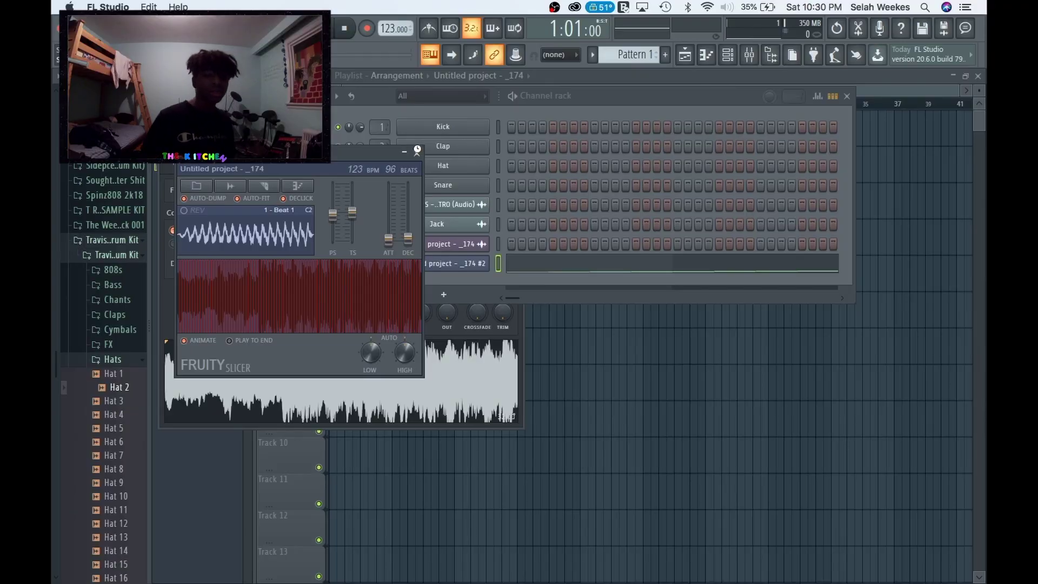
click(417, 154)
Delete all the notes in the slicer channel's piano roll and audition one of the beat slices
click(550, 265)
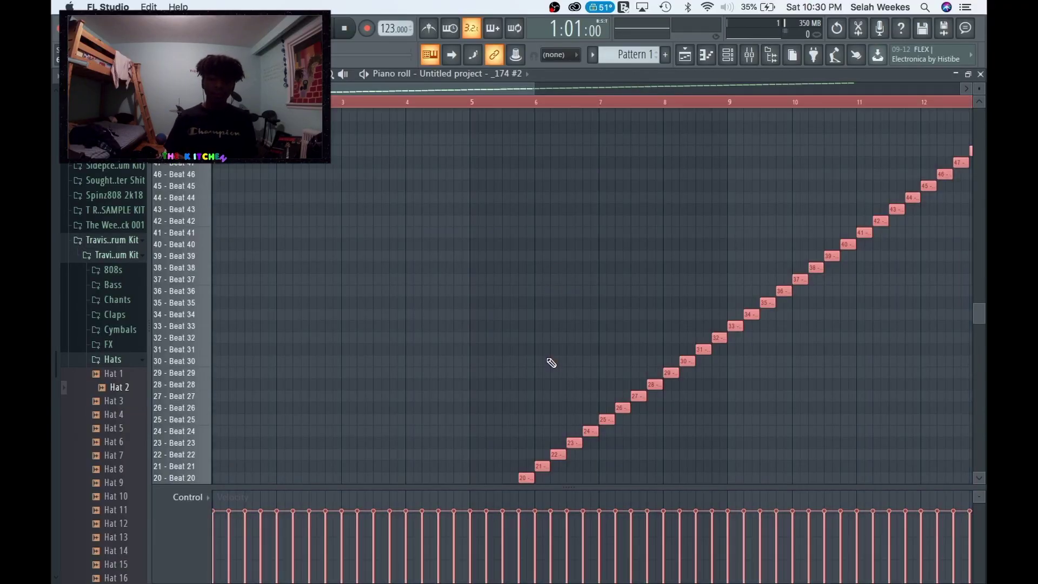
key(ctrl+a)
key(Delete)
scroll(429, 331, down, 10)
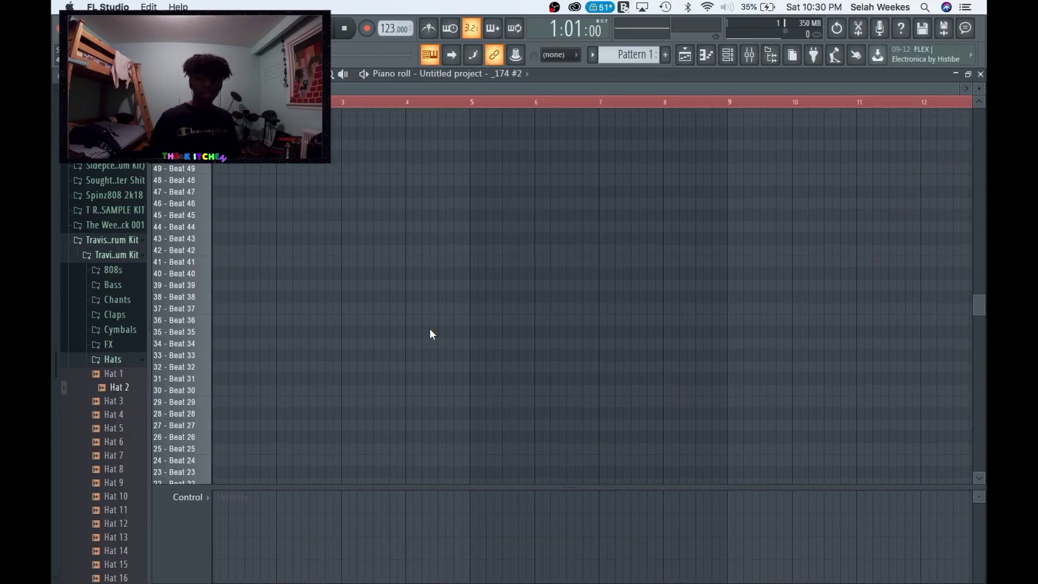
click(169, 319)
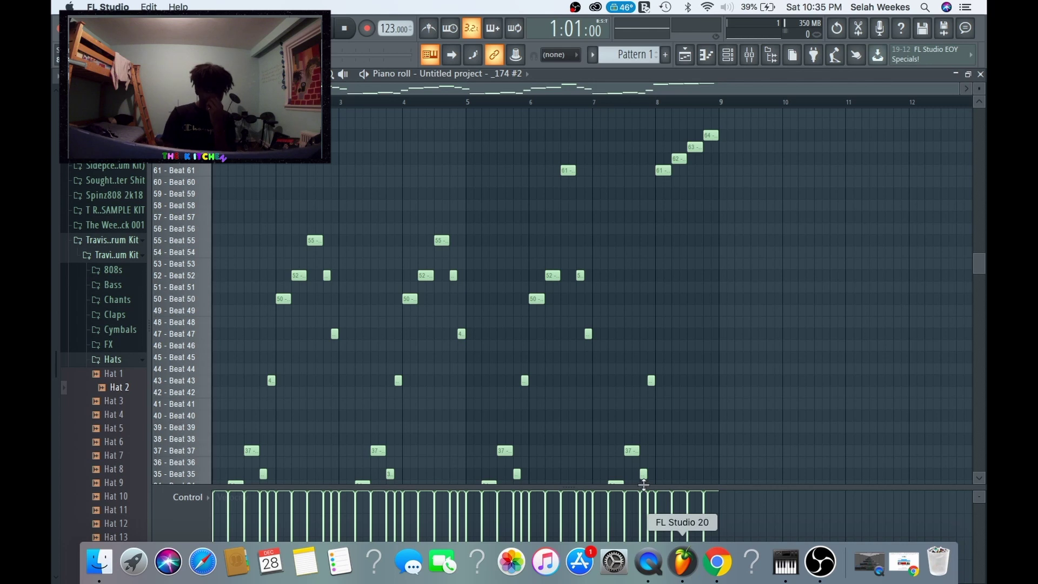
scroll(558, 164, up, 2)
scroll(560, 167, down, 7)
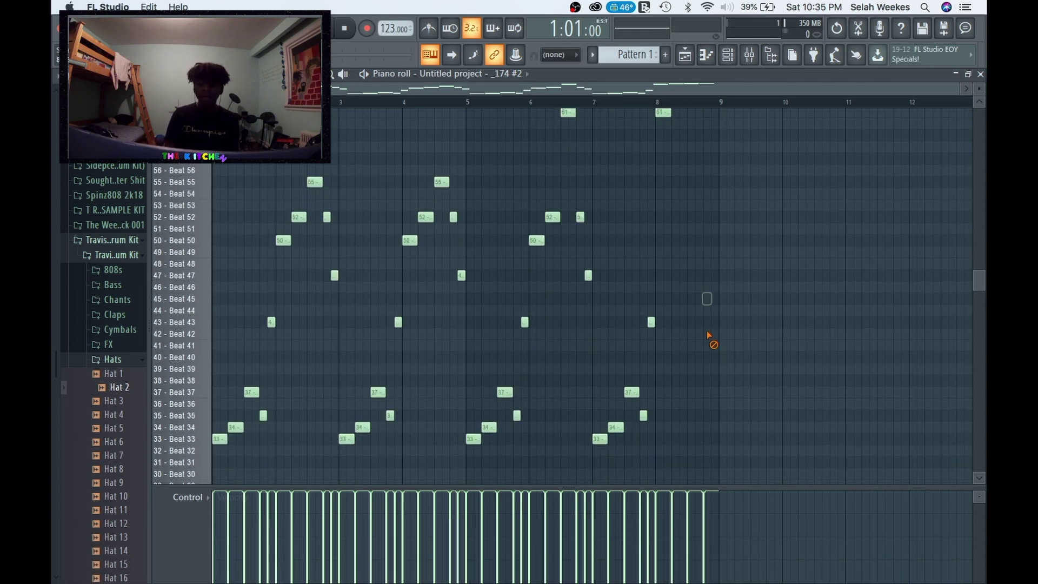
Play back the chopped slice pattern in the slicer channel's piano roll up to bar 8
key(space)
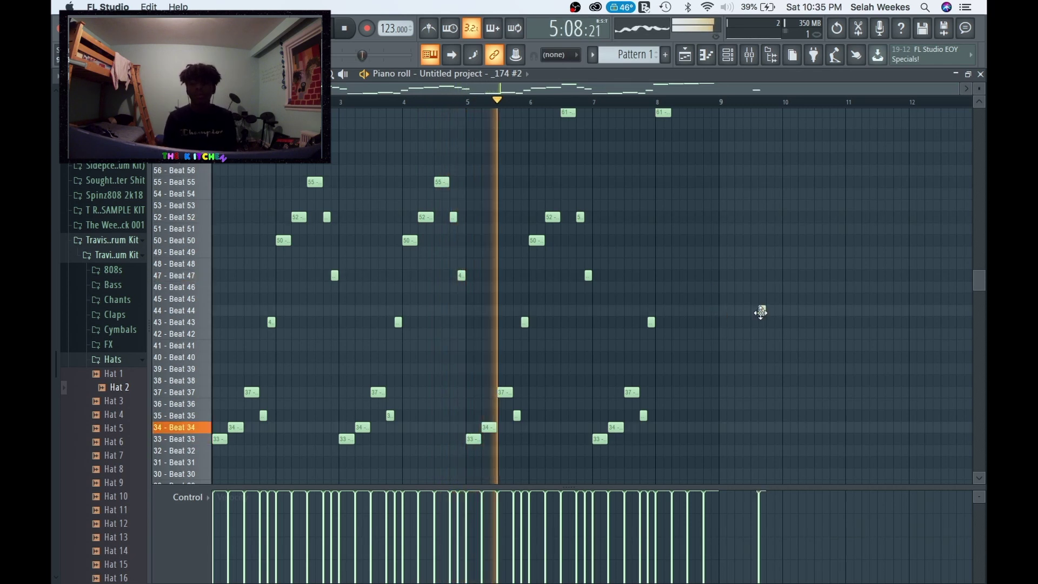
scroll(774, 323, up, 3)
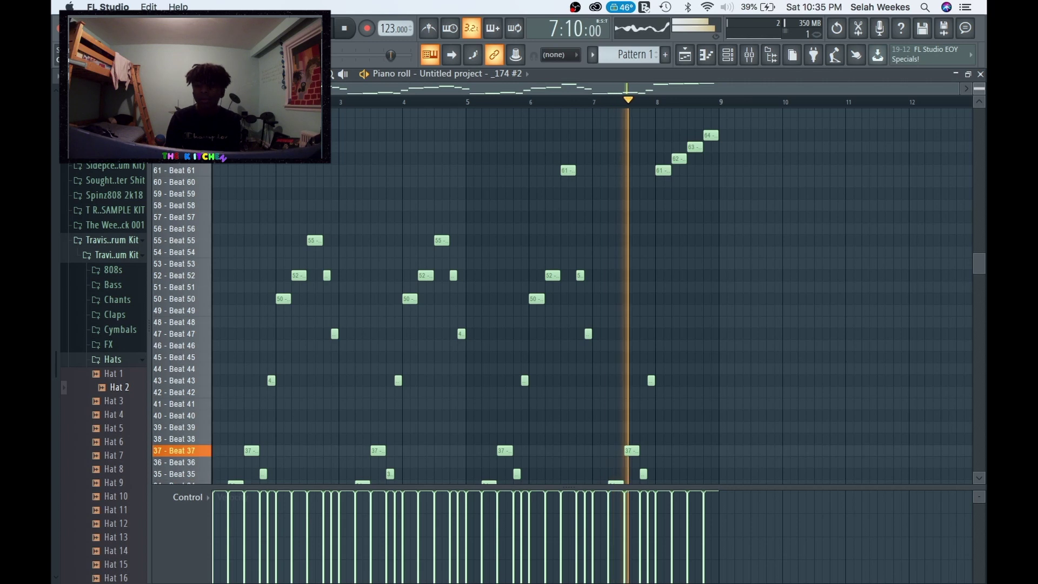
drag(979, 91, 981, 87)
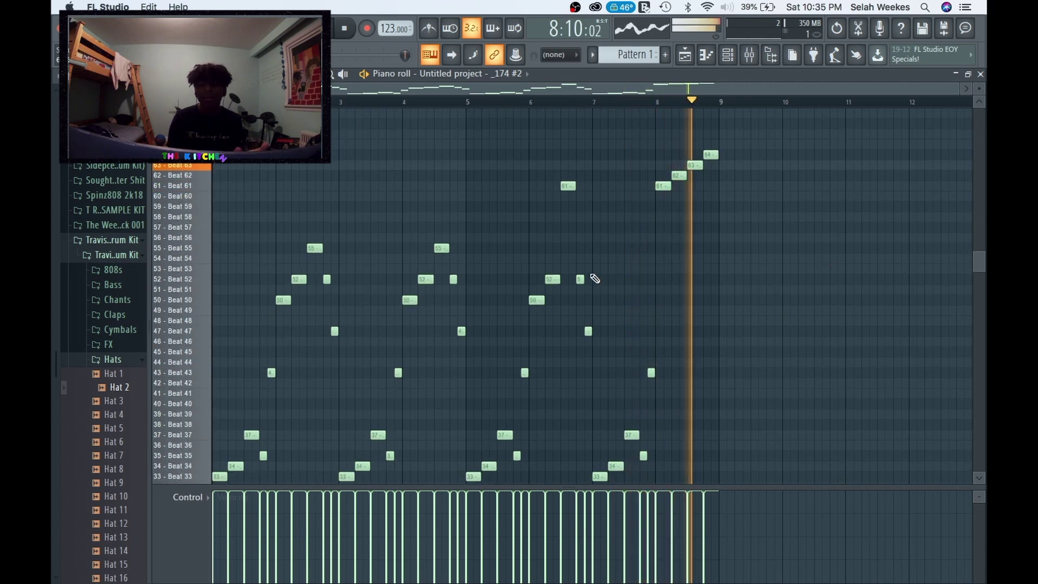
key(space)
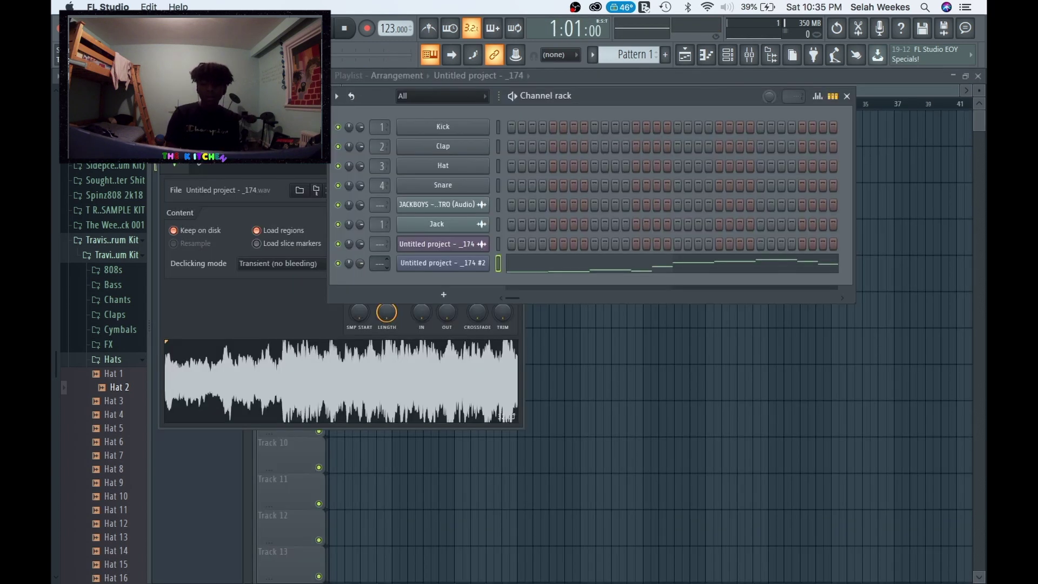
Load RC-20 Retro Color into slot 2 and ValhallaVintageVerb into slot 3 of mixer Insert 1
click(748, 58)
click(867, 135)
mouse_move(856, 153)
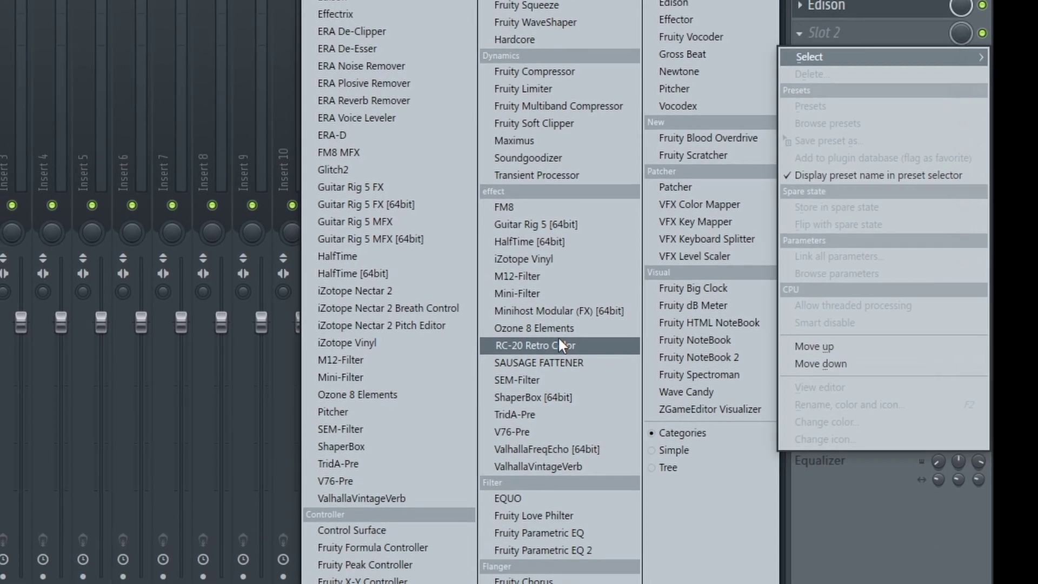
click(559, 342)
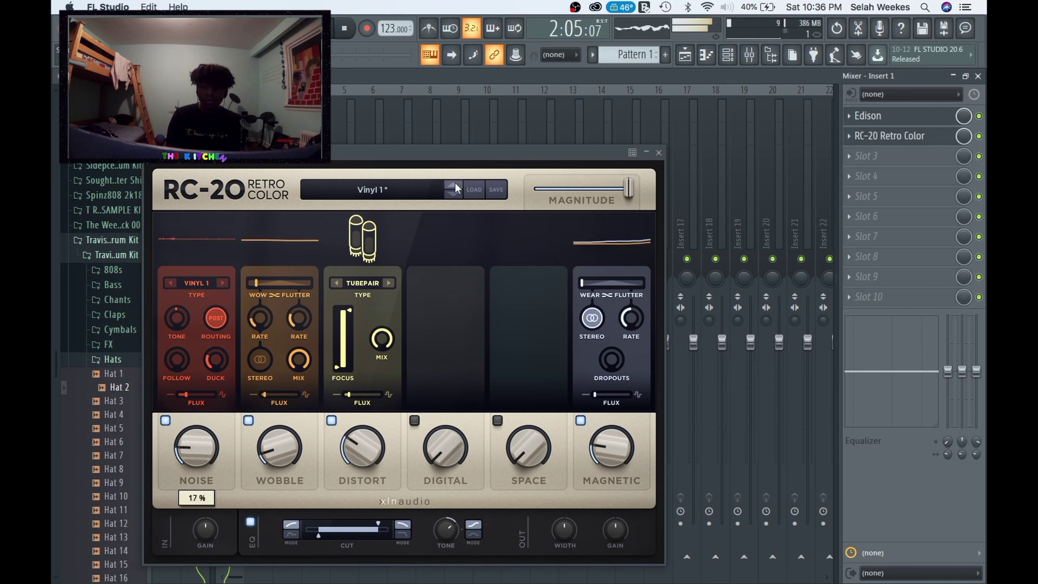
click(455, 188)
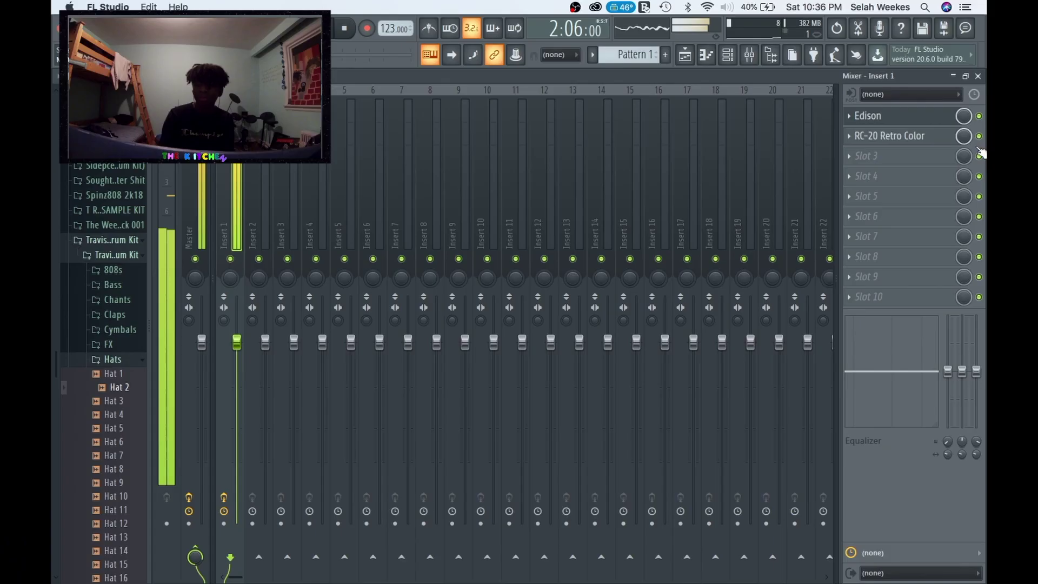
click(907, 154)
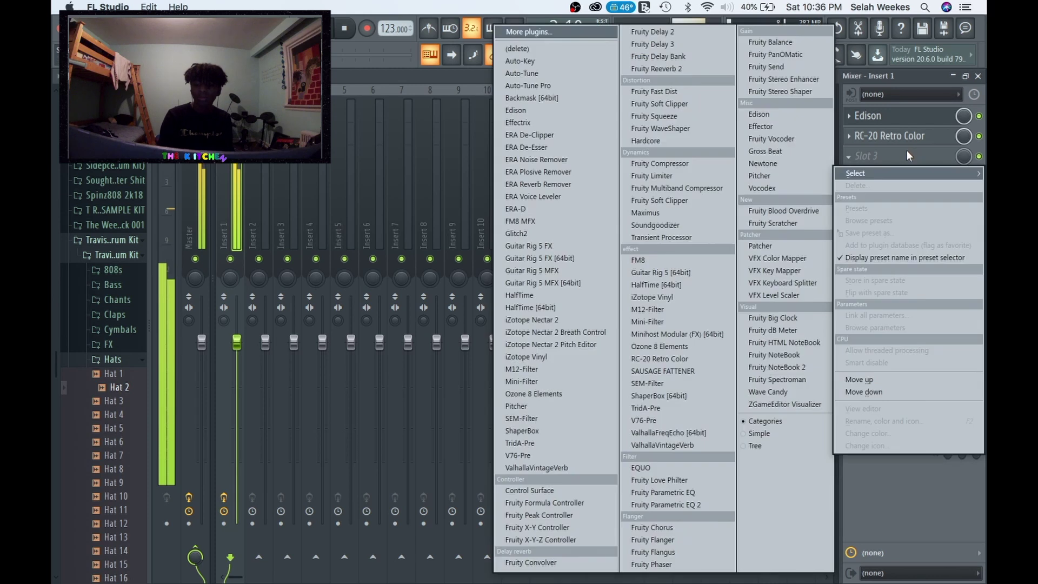
click(671, 443)
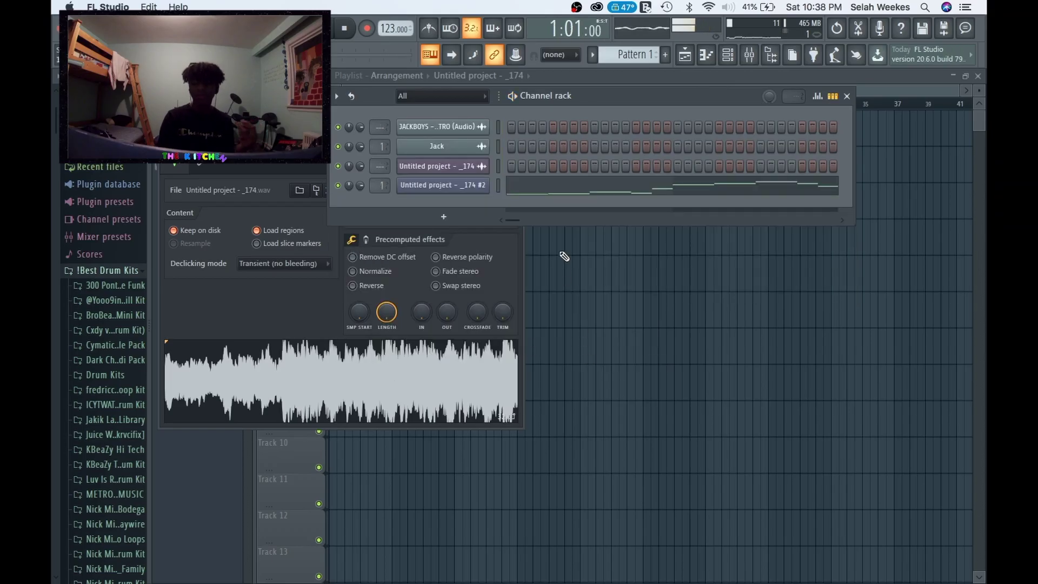
Review the RC-20 Retro Color, ValhallaVintageVerb and Fruity Love Philter settings on mixer Insert 1, and return to the channel rack
click(760, 57)
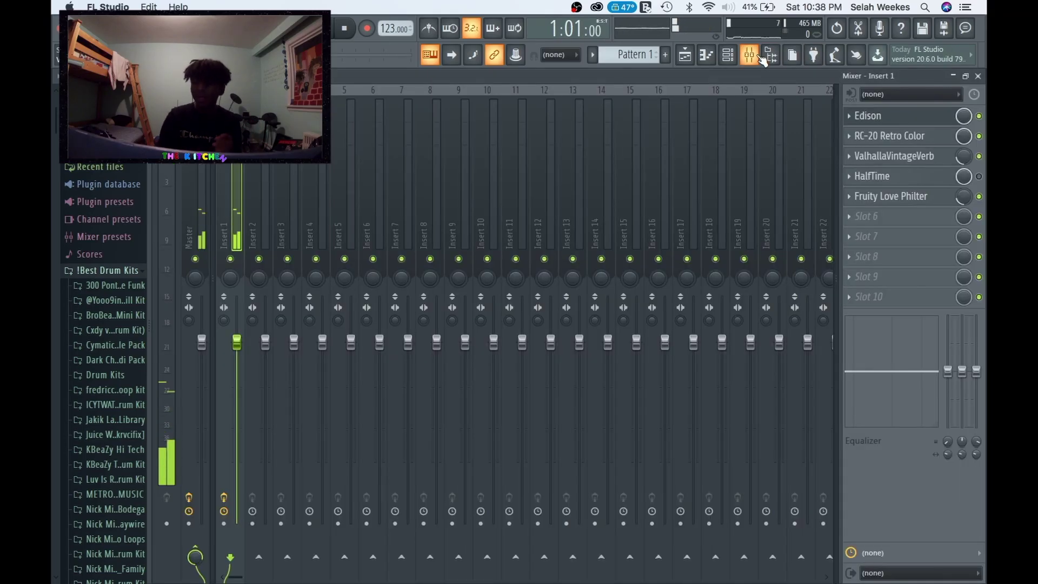
click(880, 137)
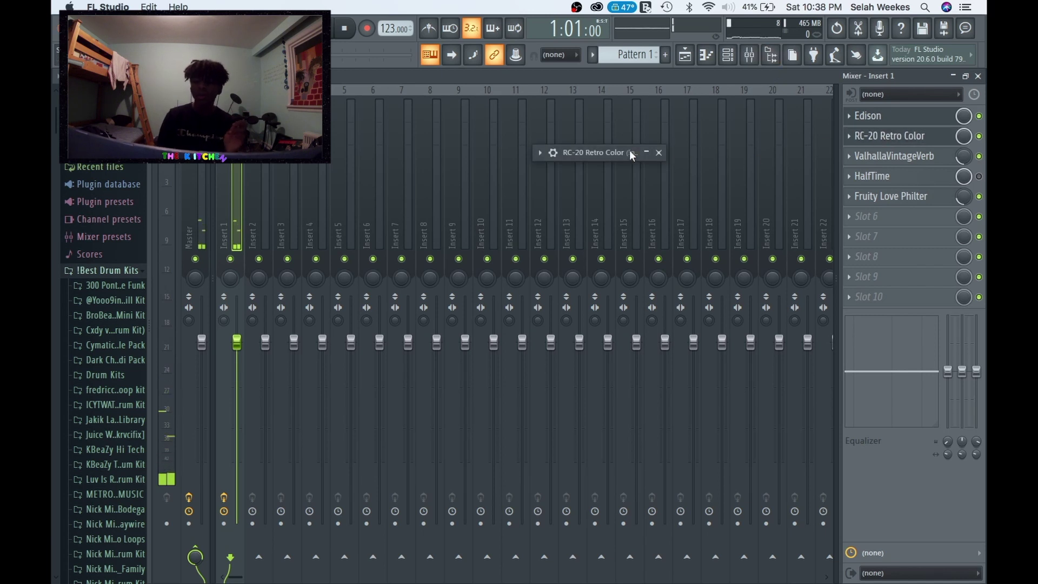
click(647, 153)
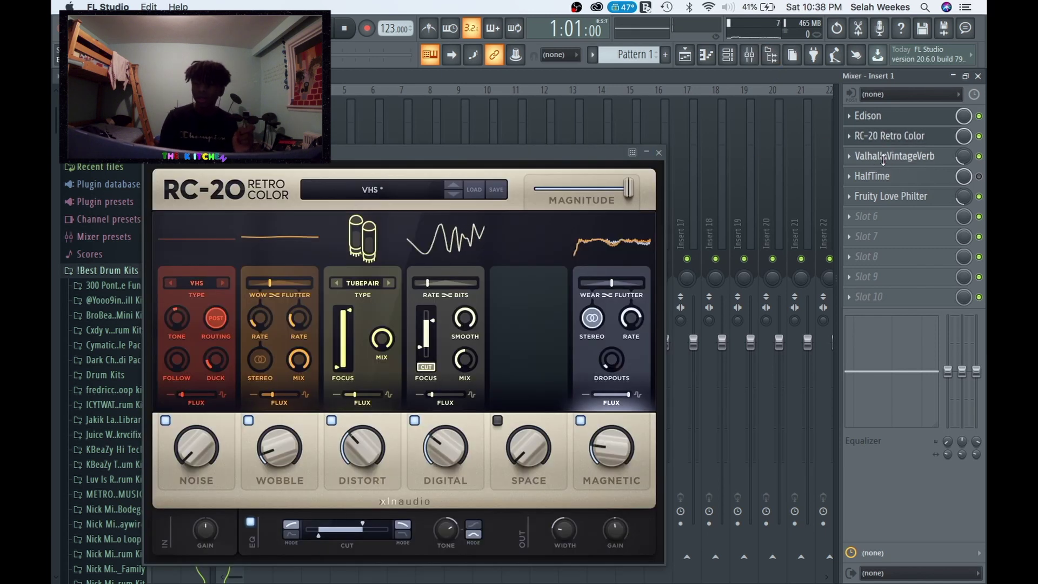
click(886, 158)
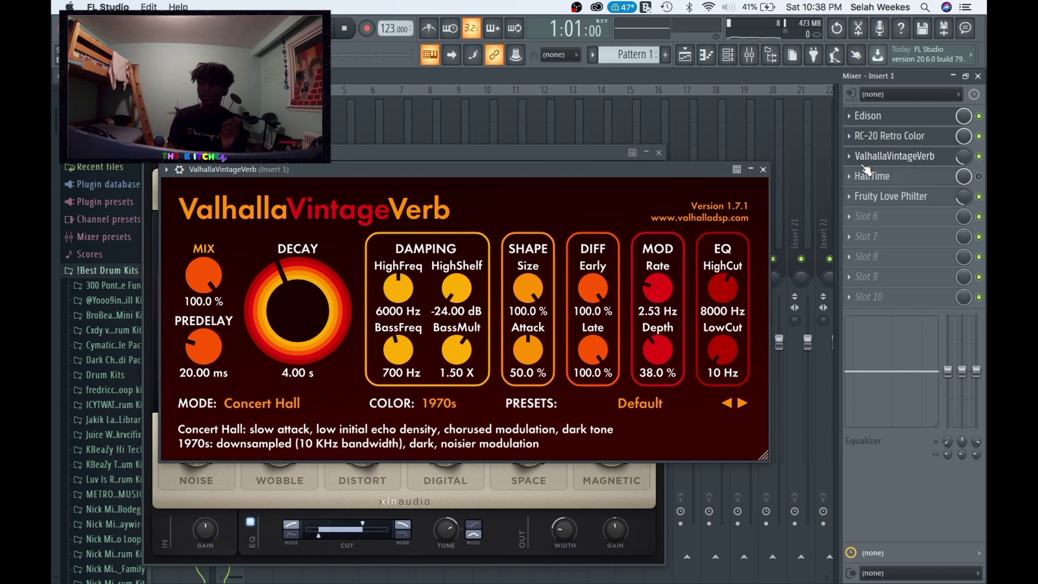
click(874, 200)
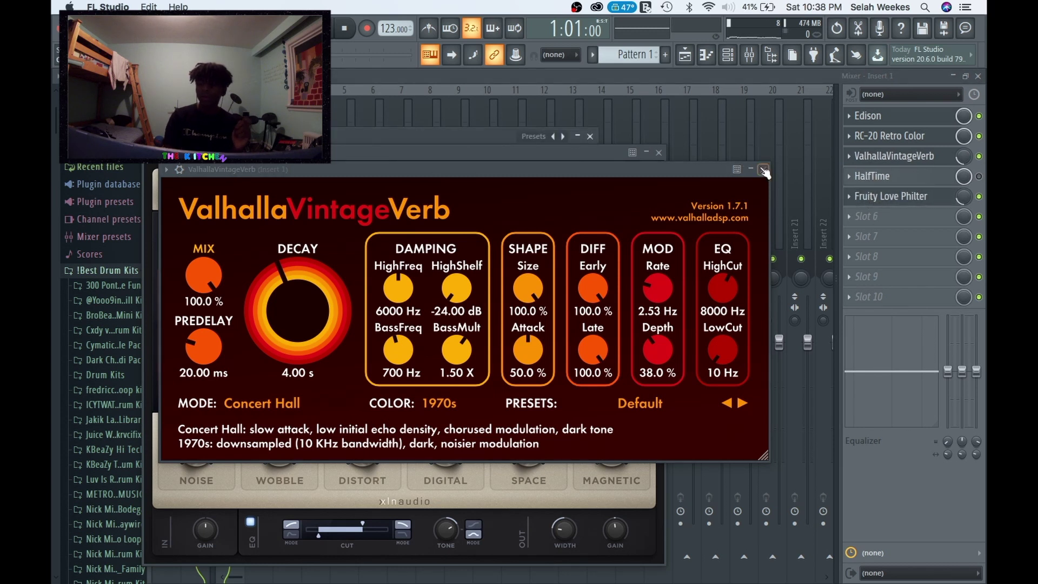
click(764, 172)
click(659, 153)
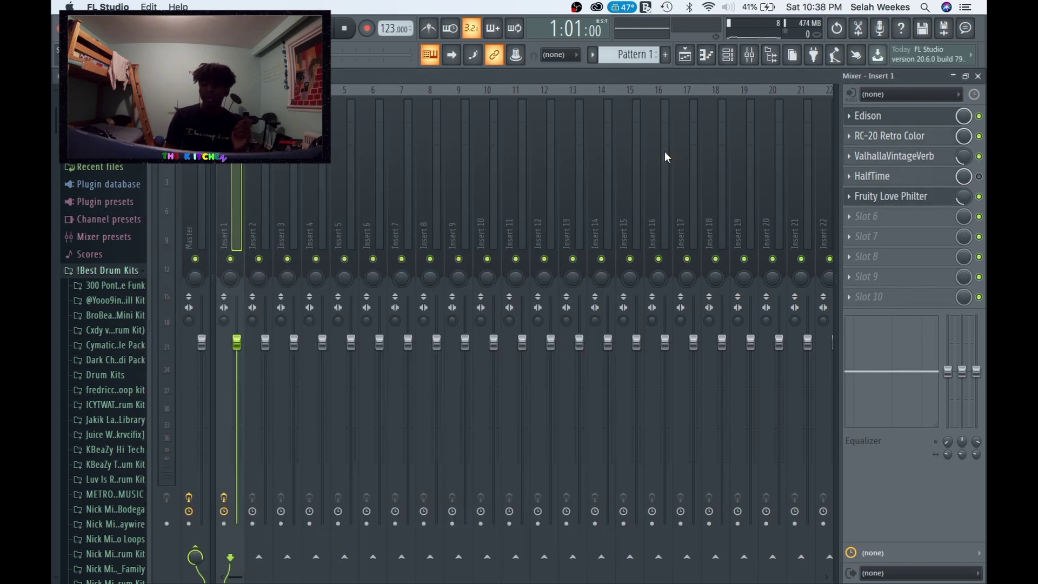
click(979, 76)
click(578, 138)
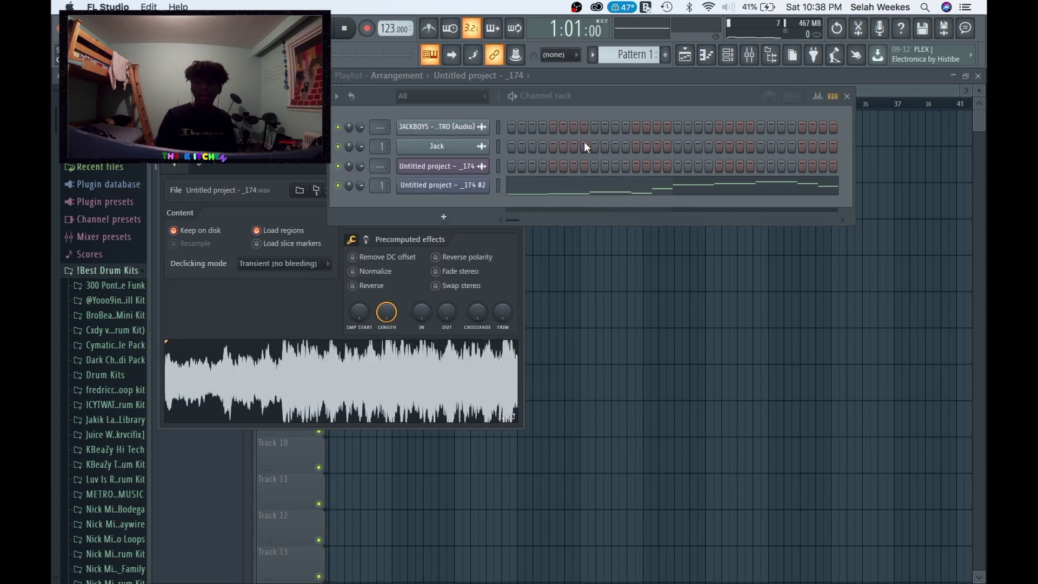
Add an Xpand!2_x64 channel to the channel rack and open its piano roll
key(space)
click(453, 217)
click(456, 297)
click(243, 252)
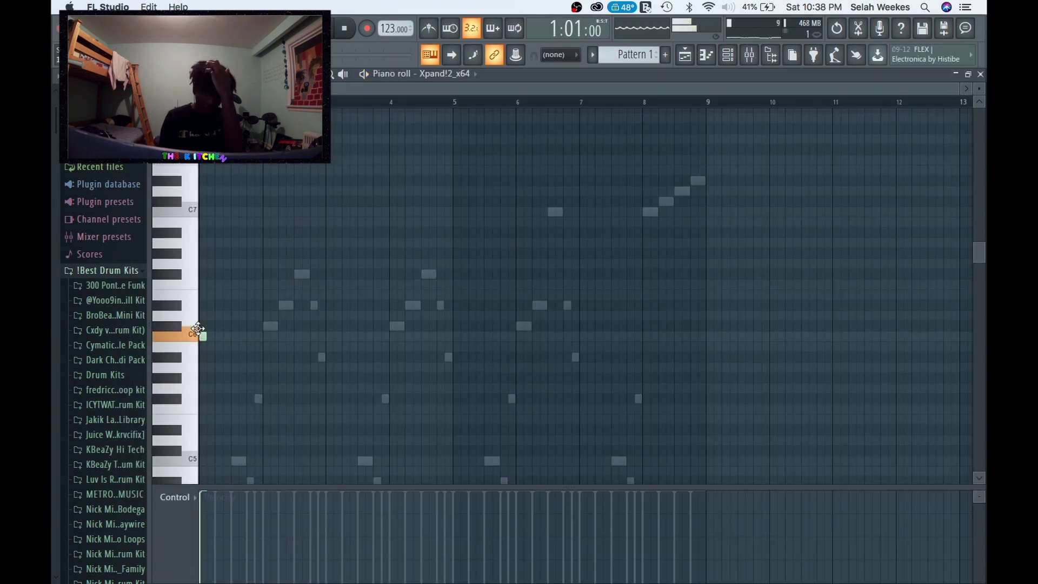
Place the opening melody notes D#6, D6, C6 and A#5 in the Xpand!2_x64 piano roll and audition them
click(227, 305)
click(235, 315)
click(250, 336)
key(space)
click(290, 347)
key(space)
drag(288, 352, 290, 357)
key(space)
Add D6 notes toward the end of the melody phrase, make the notes legato and listen to it
click(297, 316)
key(space)
key(super+l)
key(space)
click(313, 316)
key(super+l)
key(space)
key(space)
key(space)
key(space)
key(space)
Try further notes at the end of the melody phrase and delete the rejected one
drag(290, 358, 343, 429)
key(space)
click(350, 366)
key(space)
right_click(350, 367)
click(325, 357)
key(space)
Shift the closing notes of the melody phrase earlier and remove the extra note
scroll(341, 411, down, 1)
drag(315, 290, 307, 290)
key(space)
drag(308, 311, 295, 310)
drag(343, 403, 317, 311)
click(383, 382)
key(space)
drag(384, 382, 322, 289)
right_click(325, 290)
Duplicate the two-bar melody phrase through bar 8 and play it back
key(ctrl+d)
key(space)
key(ctrl+b)
key(ctrl+b)
key(ctrl+b)
click(477, 374)
key(space)
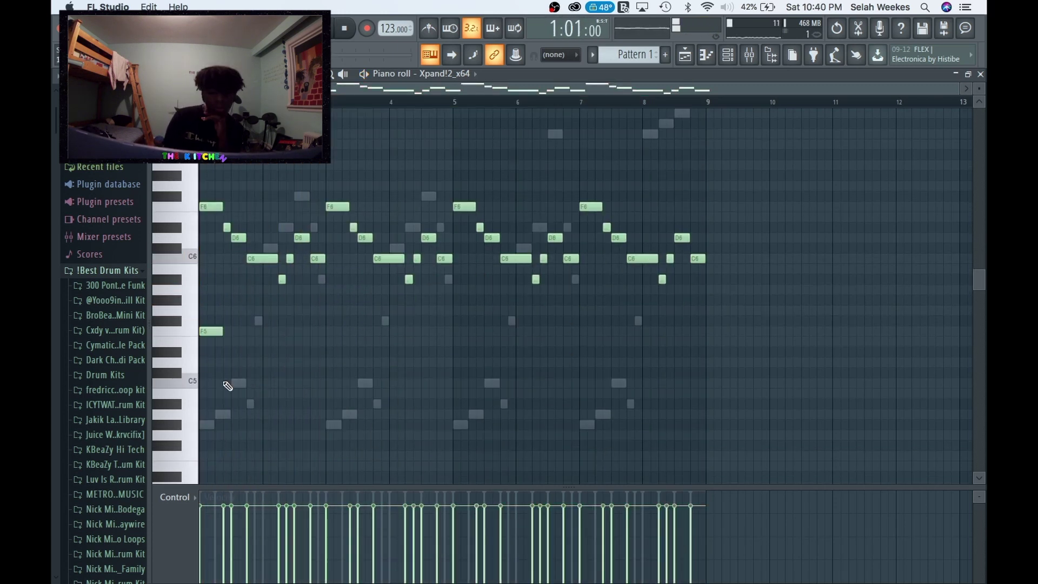
Build D5-A#4-F4 and D5-A4-D#4 chords beneath the melody in bars 1 and 2, and duplicate them
right_click(216, 330)
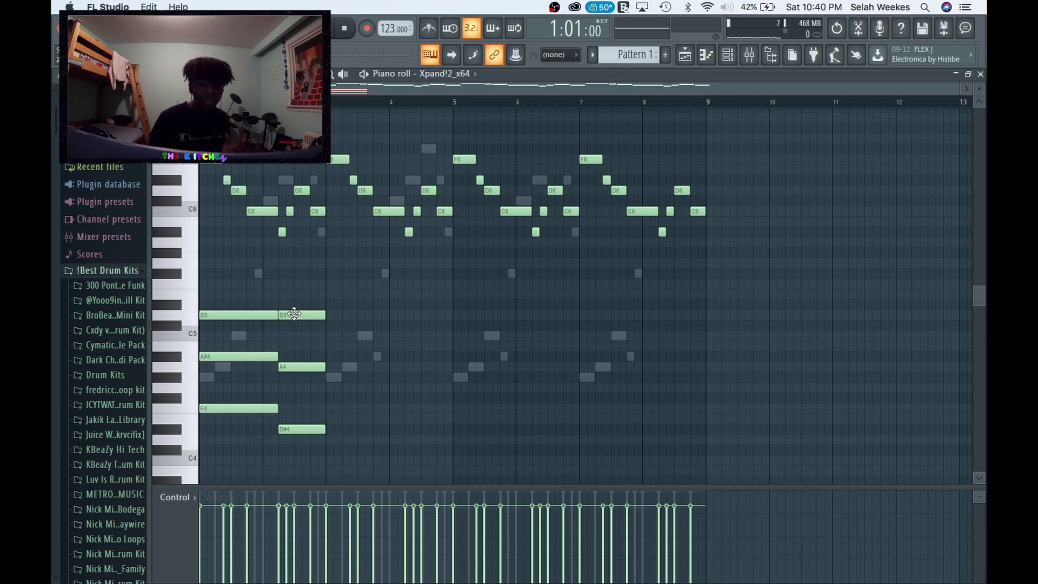
drag(394, 361, 290, 427)
key(space)
drag(285, 336, 292, 335)
key(space)
key(ctrl+b)
key(space)
Adjust the pitches and lengths of the chord notes, delete the stray note and duplicate the chords onward
click(567, 435)
right_click(568, 435)
drag(292, 377, 288, 315)
drag(424, 377, 424, 354)
scroll(324, 379, down, 3)
click(204, 402)
click(289, 431)
drag(289, 430, 281, 422)
drag(353, 424, 324, 424)
key(ctrl+b)
Write the Caked 808 bass line from A#5, F5 and G5 notes and repeat it through bar 8
click(581, 382)
drag(581, 382, 535, 412)
right_click(540, 412)
key(space)
scroll(348, 233, up, 2)
click(265, 195)
scroll(417, 310, down, 3)
drag(487, 454, 135, 149)
key(ctrl+b)
ctrl+click(719, 306)
key(space)
scroll(606, 238, up, 4)
key(ctrl+Up)
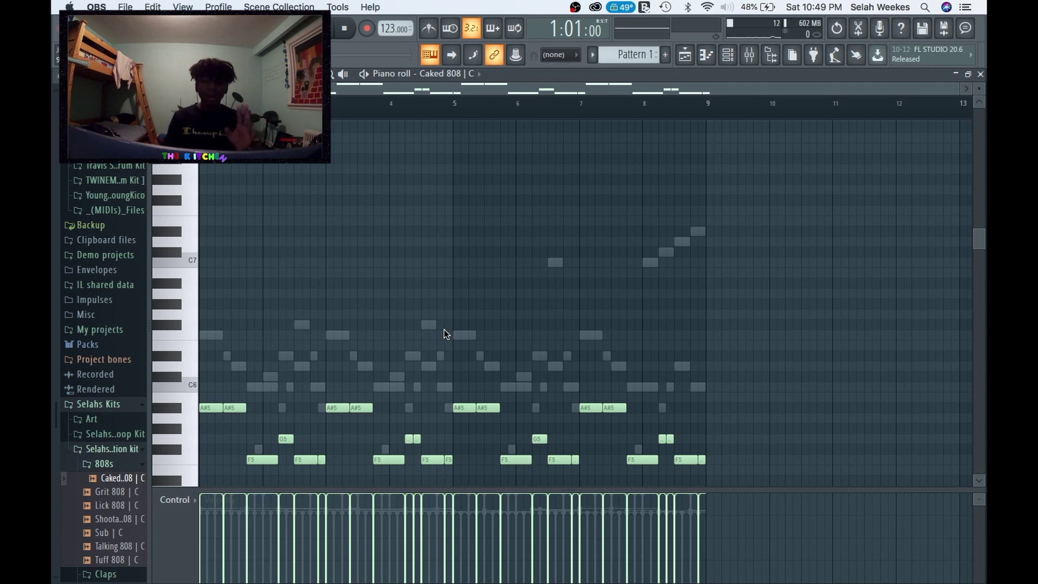
Split the F5 note at the end of bar 3 of the 808 line and raise both parts to F6
click(346, 273)
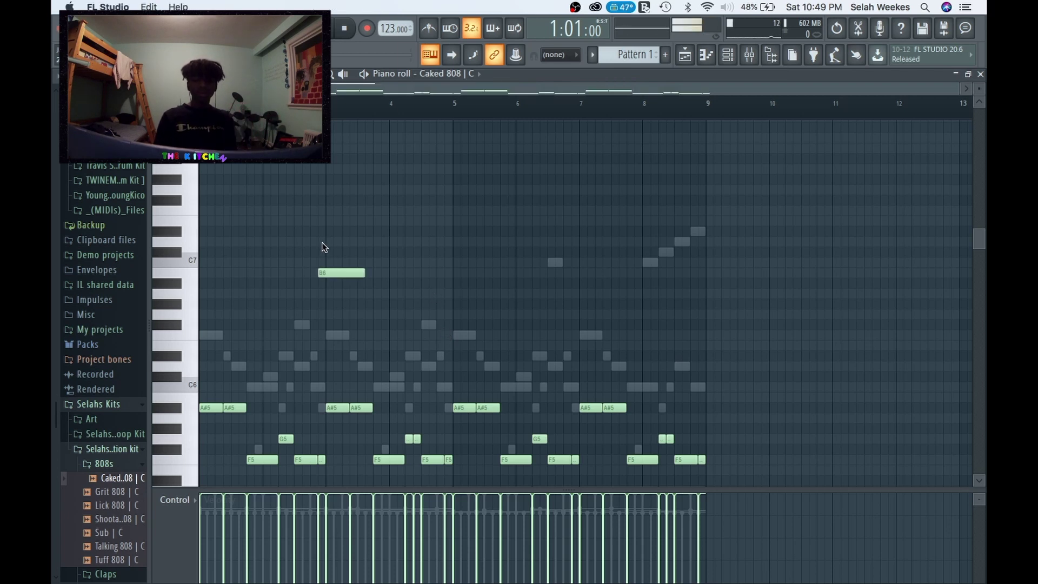
scroll(348, 345, down, 3)
key(space)
drag(424, 225, 395, 382)
key(space)
key(space)
key(super+z)
click(394, 388)
key(super+alt+z)
key(super+alt+z)
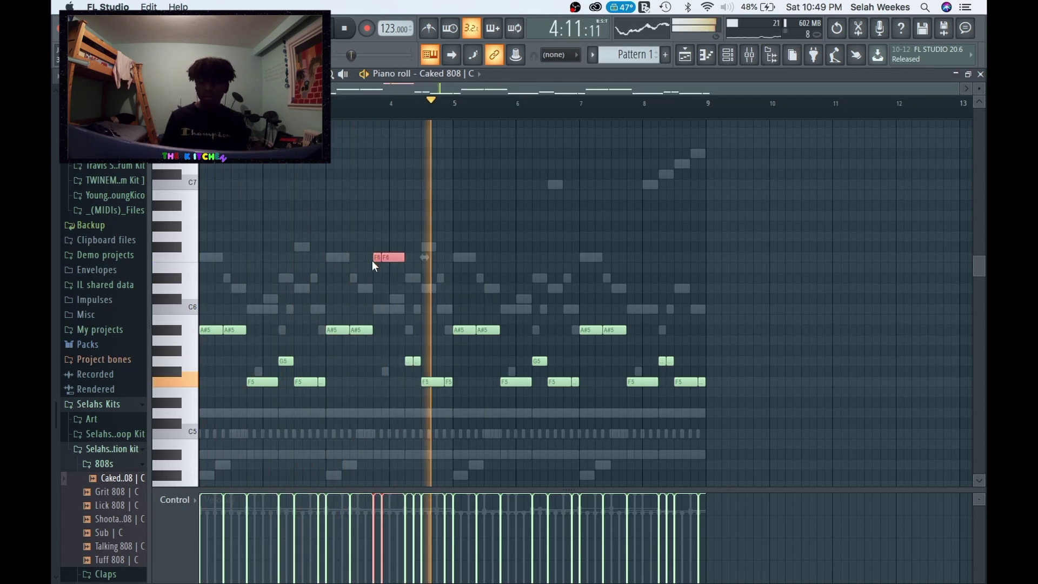
Raise the last 808 notes in bar 8 by an octave, remove the stray notes and play the pattern
click(610, 441)
right_click(610, 441)
key(space)
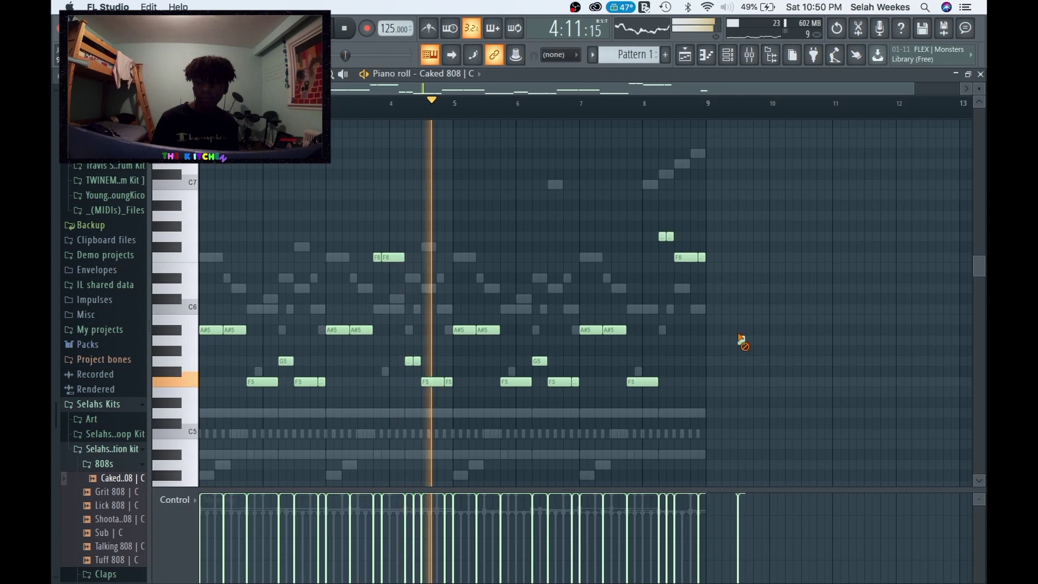
right_click(723, 374)
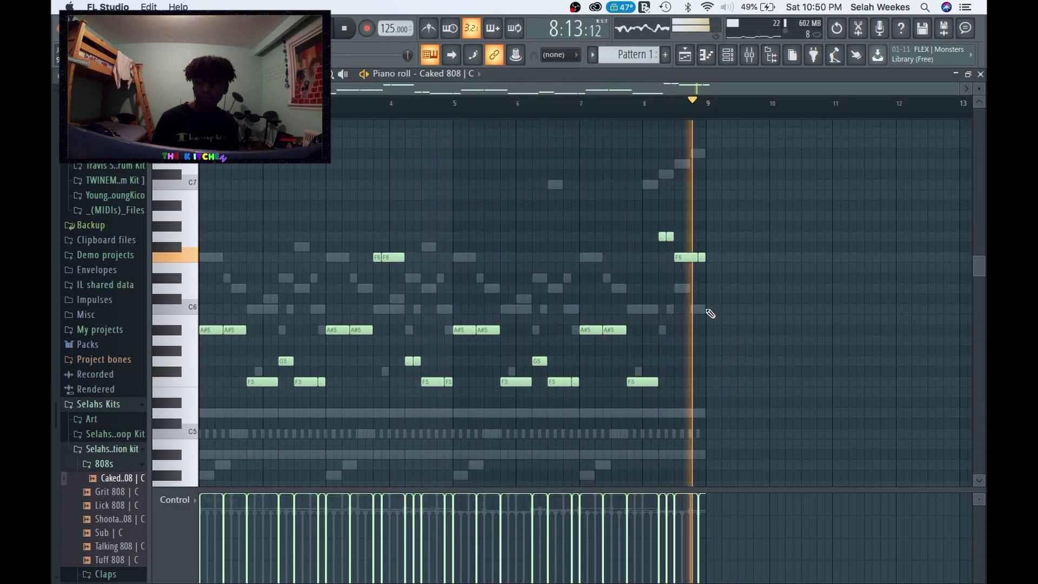
key(space)
Move the two short 808 notes in bar 8 to F6 and play back from bar 7
double_click(661, 238)
click(600, 216)
click(603, 104)
key(space)
key(space)
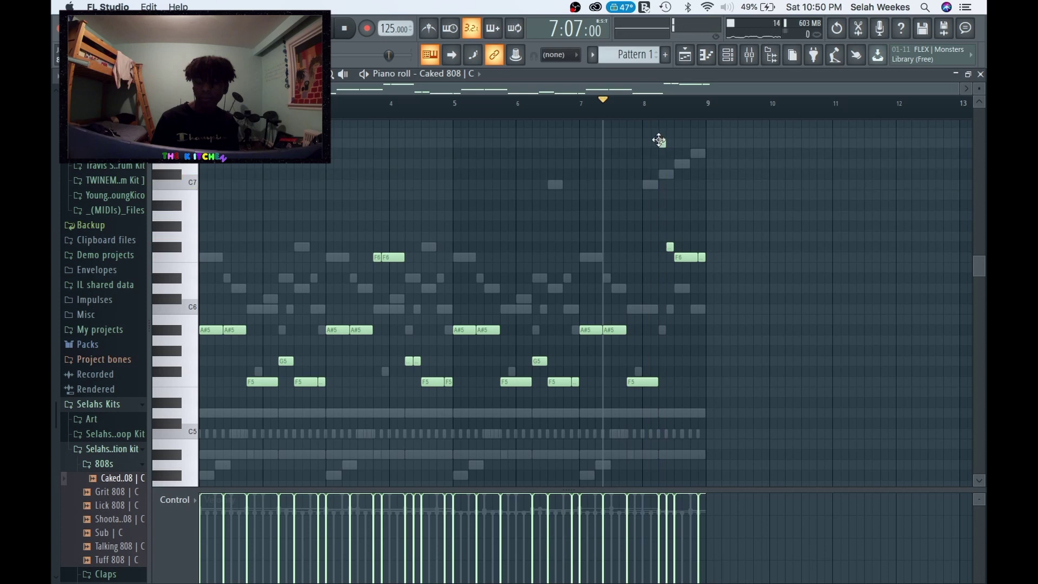
drag(665, 135, 687, 259)
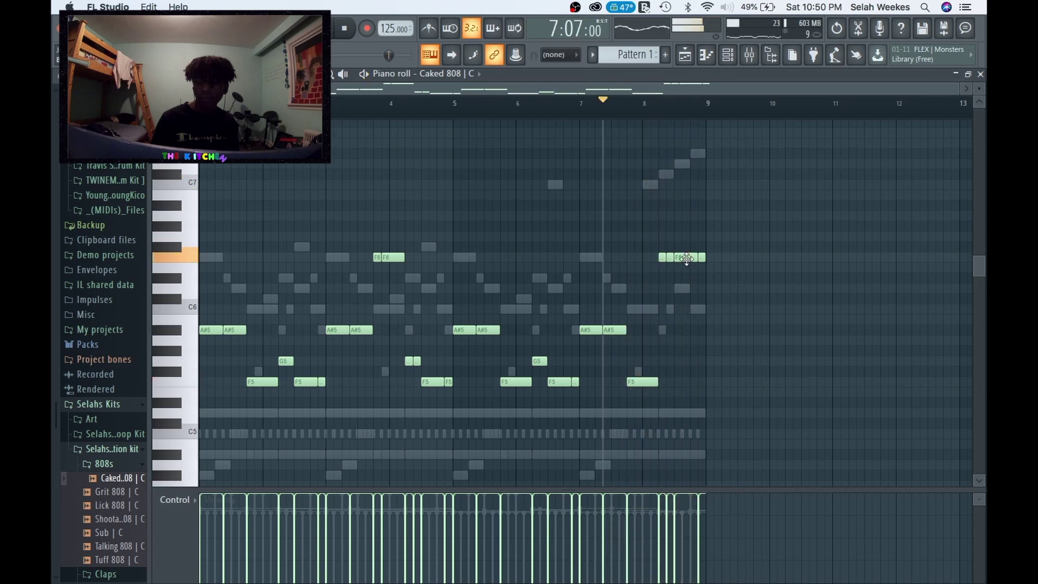
key(space)
key(space)
Raise the first 808 note to A#6 and delete the stray notes above bar 3
drag(210, 330, 207, 245)
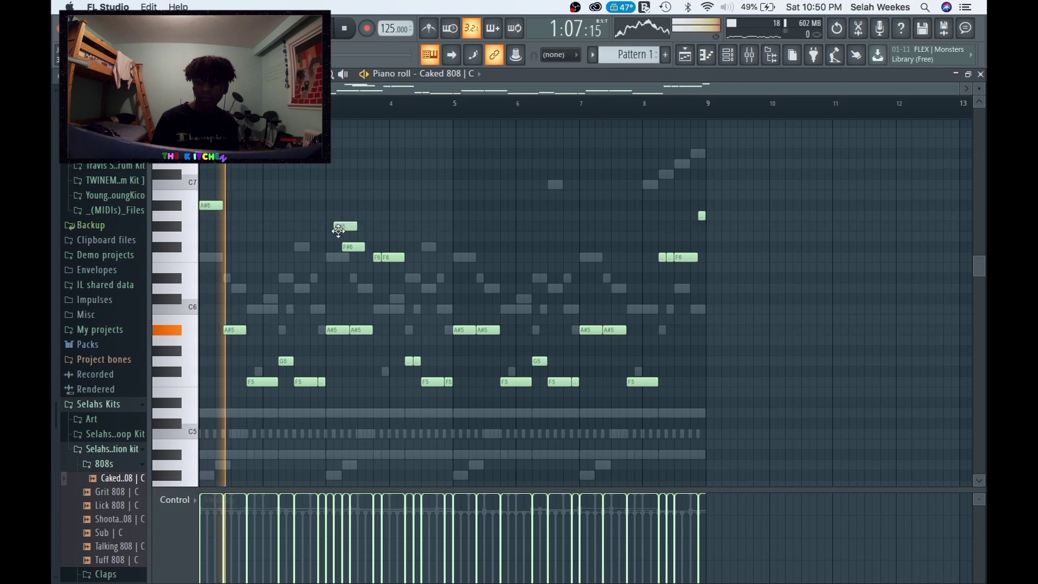
drag(350, 247, 256, 246)
right_click(256, 247)
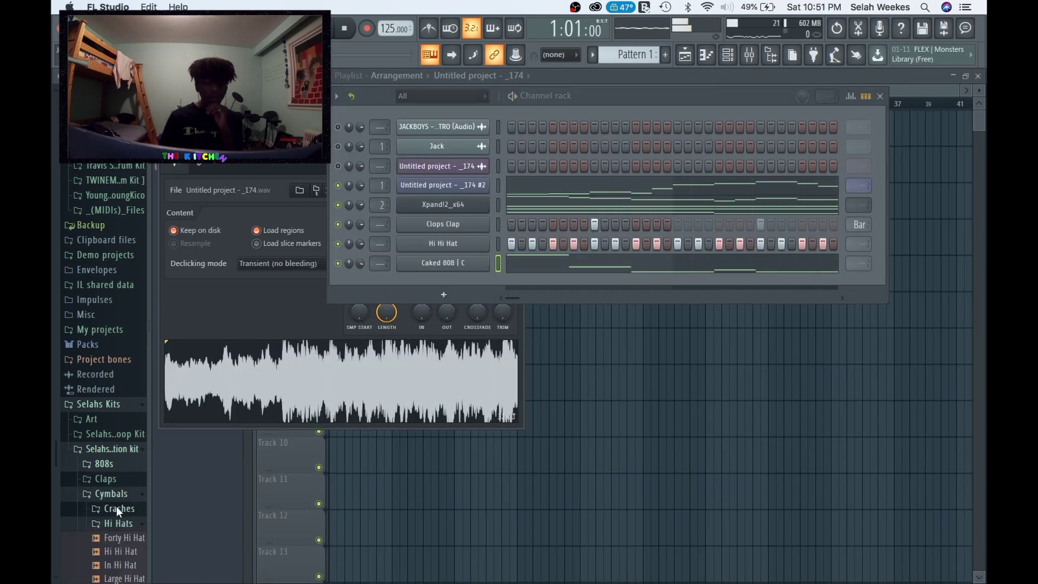
Find the Kicks folder in the drum kit and add Punchy Kick as a new channel
scroll(119, 513, down, 2)
click(120, 478)
scroll(121, 478, down, 2)
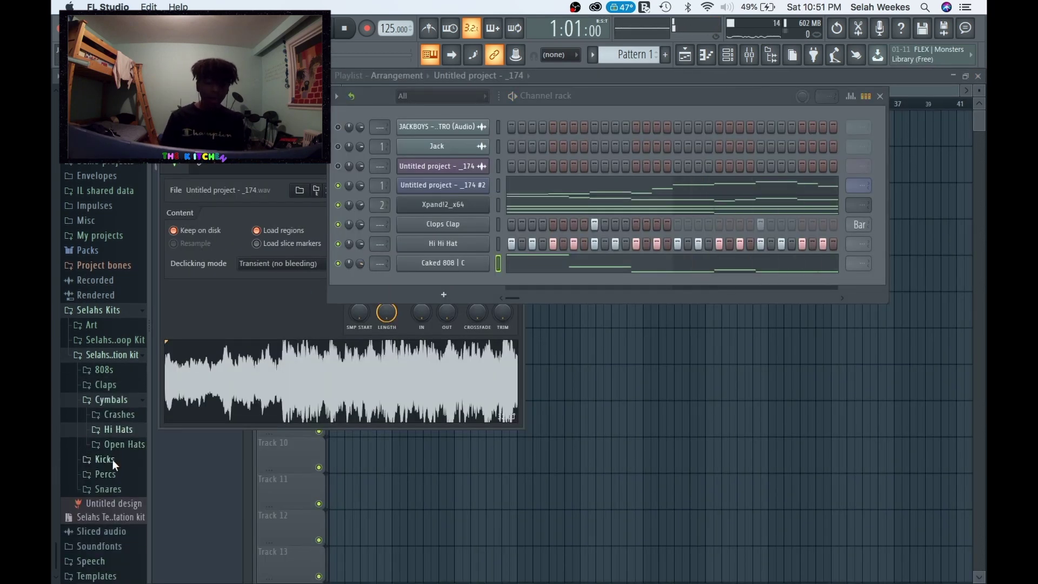
click(111, 458)
drag(426, 256, 443, 262)
Copy the notes of the Caked 808 channel into the Punchy Kick channel
right_click(468, 262)
click(633, 275)
right_click(468, 283)
click(633, 307)
Flatten all the Punchy Kick notes to a single pitch in its piano roll and play the beat
key(F7)
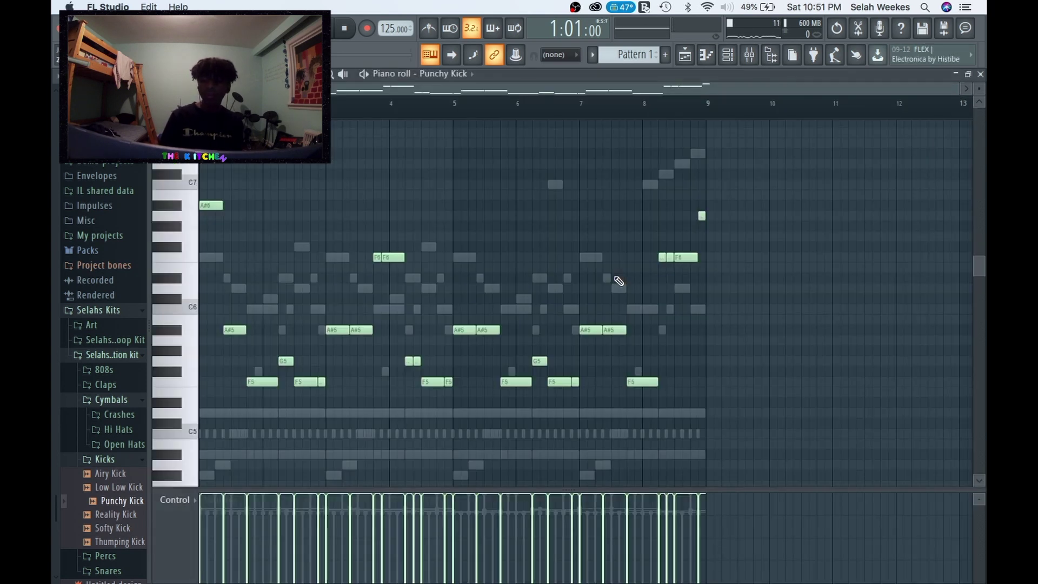
key(alt+l)
key(space)
click(642, 385)
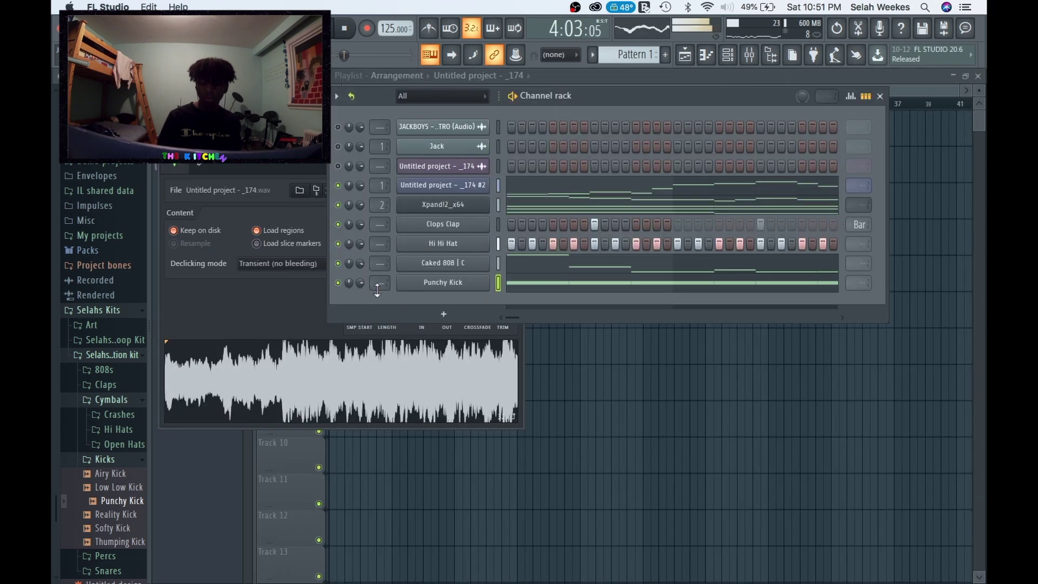
Load Fruity parametric EQ 2 into slot 6 of mixer Insert 1 with the 20Hz + 18kHz cut preset
click(751, 59)
click(234, 189)
click(891, 216)
click(675, 505)
click(543, 153)
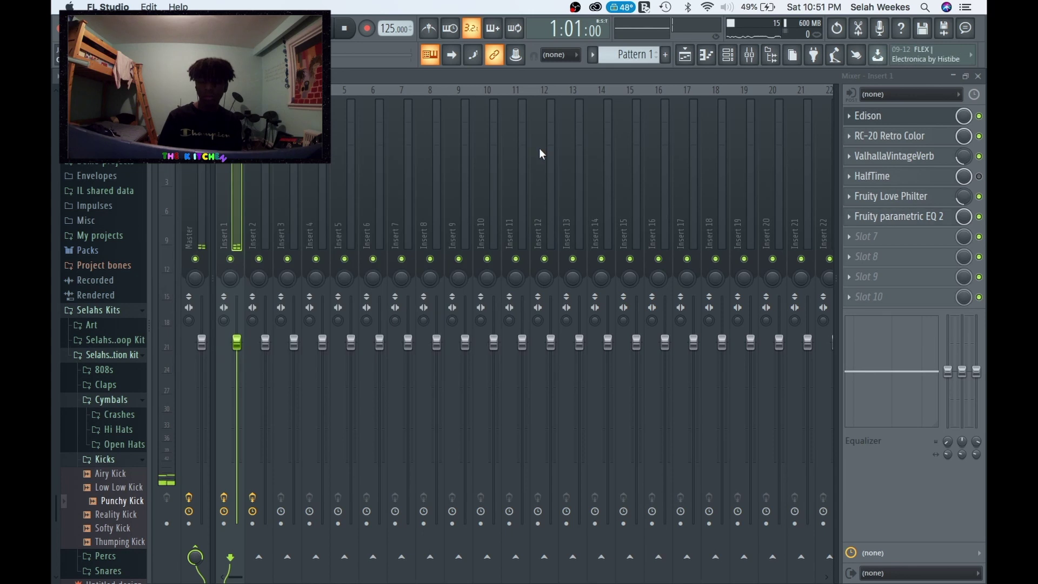
click(533, 153)
Raise the EQ's low-cut frequency and lower its high-cut frequency during playback, and close the EQ and mixer
key(space)
drag(196, 257, 251, 259)
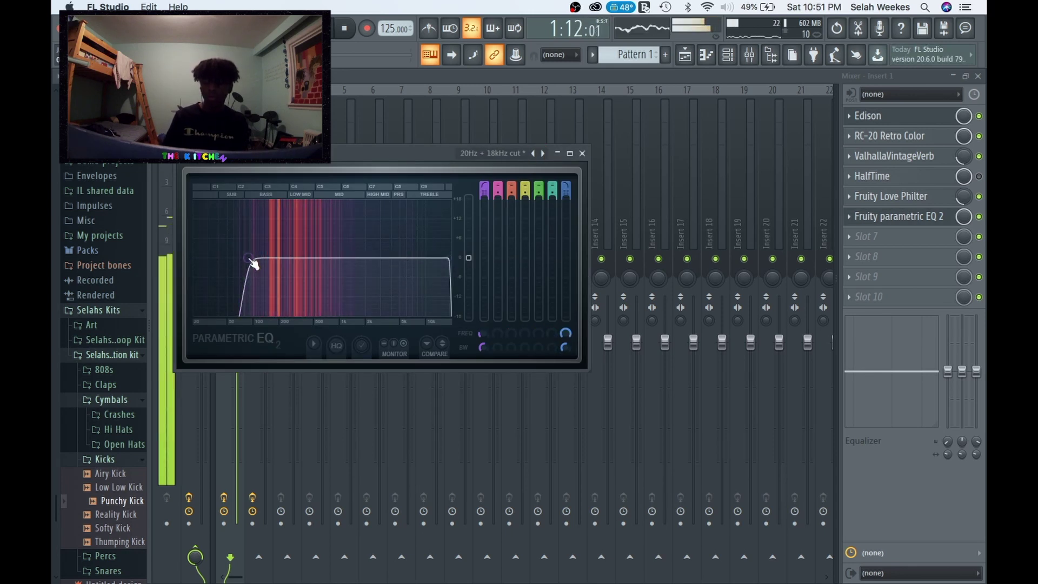
drag(449, 259, 399, 260)
click(582, 154)
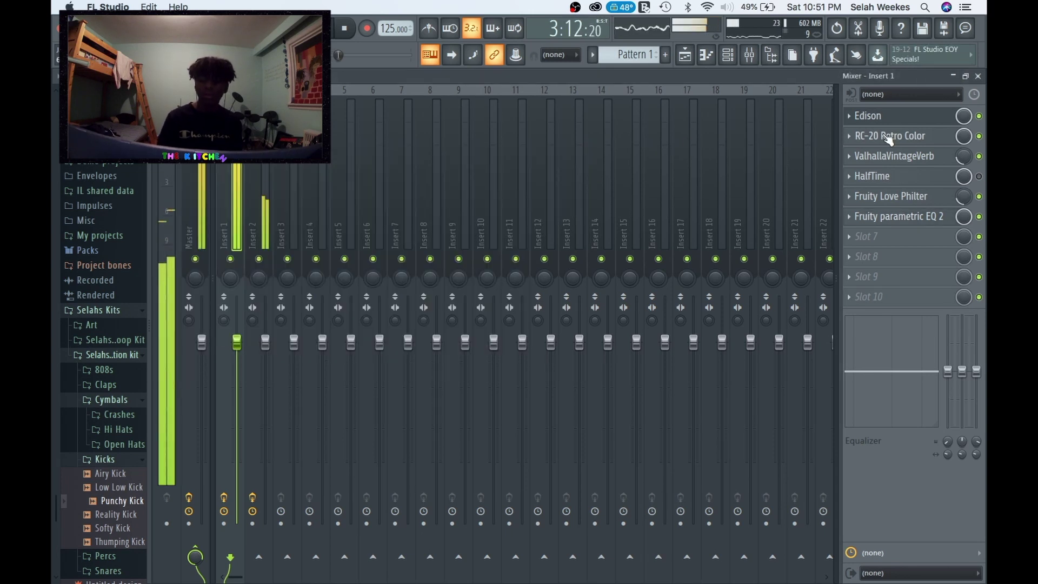
click(978, 76)
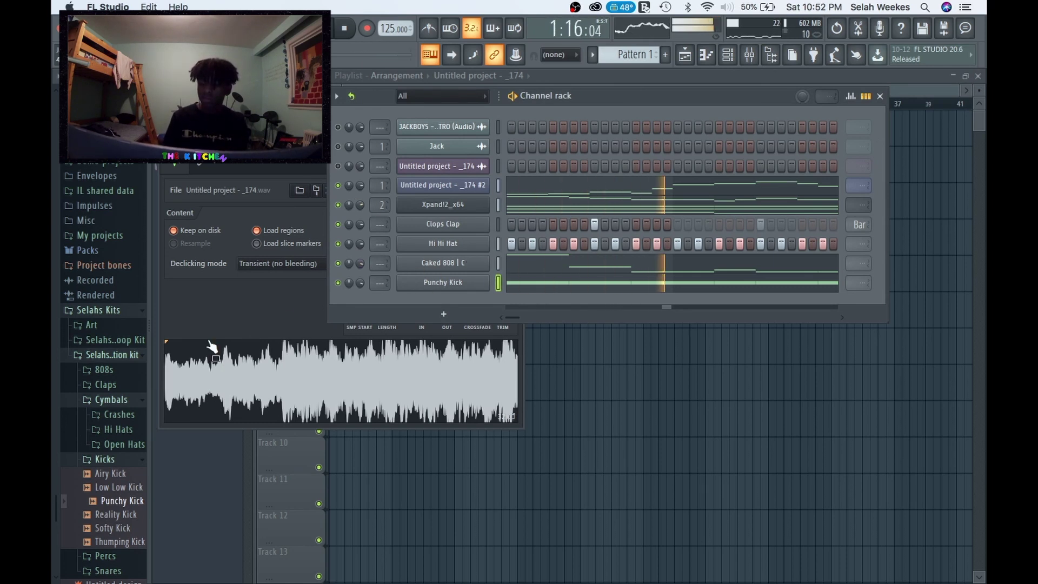
Open the Hi Hi Hat channel's notes in the piano roll and chop the fourth note of bar 1 into a four-note roll
right_click(468, 262)
click(523, 239)
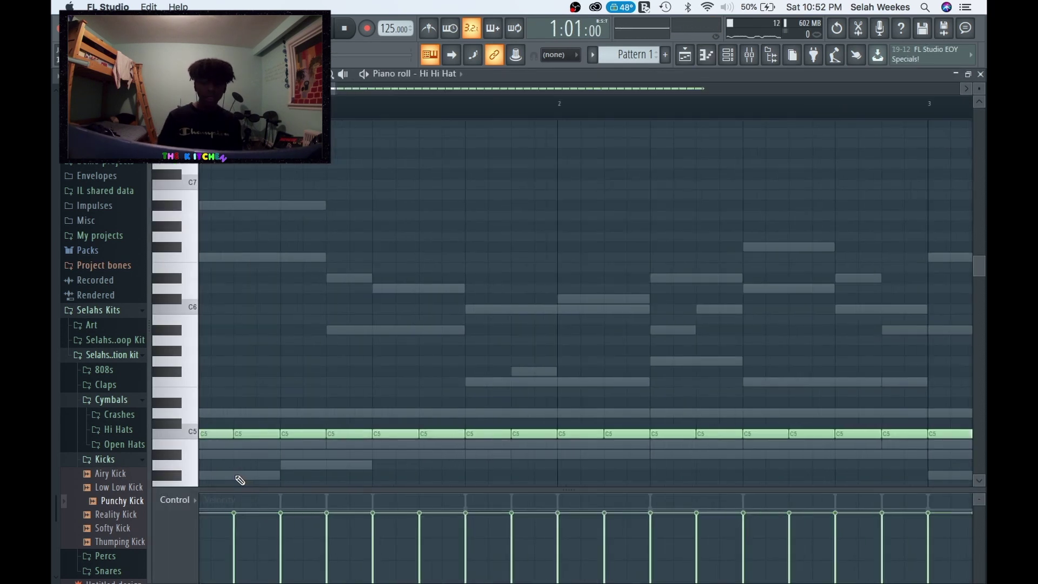
scroll(237, 477, down, 2)
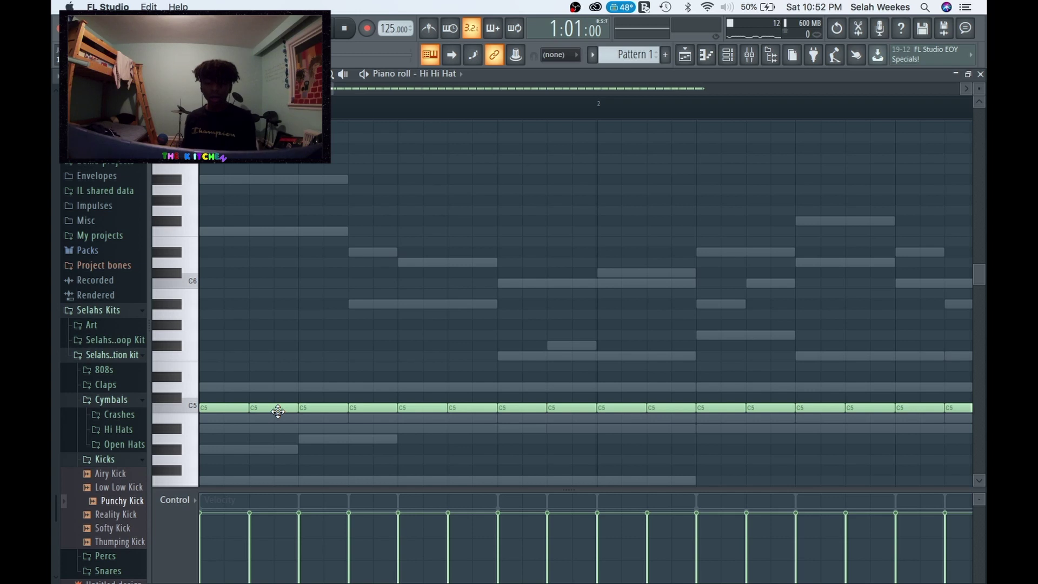
key(space)
key(space)
key(space)
drag(373, 394, 359, 504)
key(space)
key(alt+u)
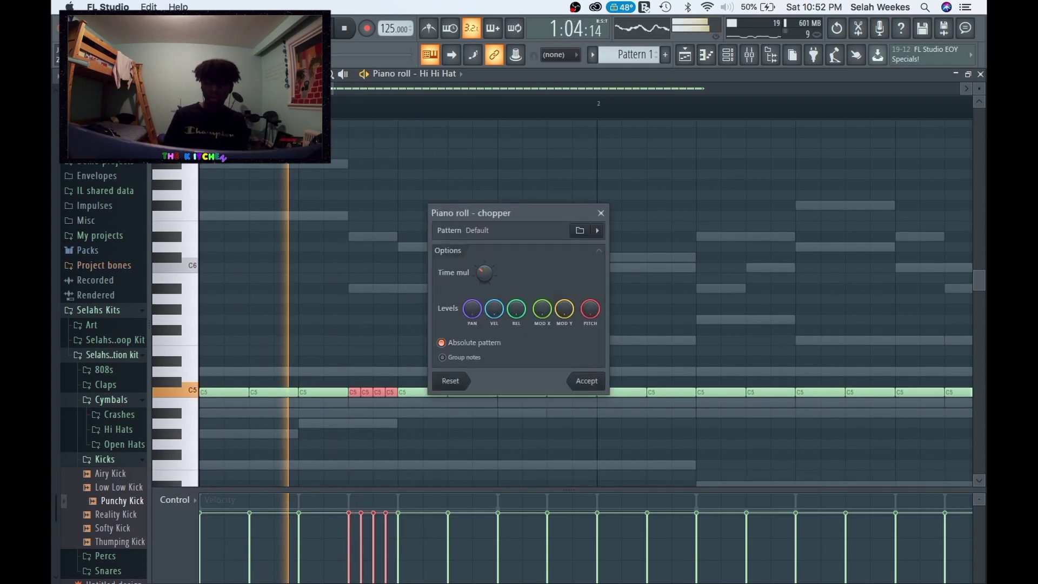
click(586, 380)
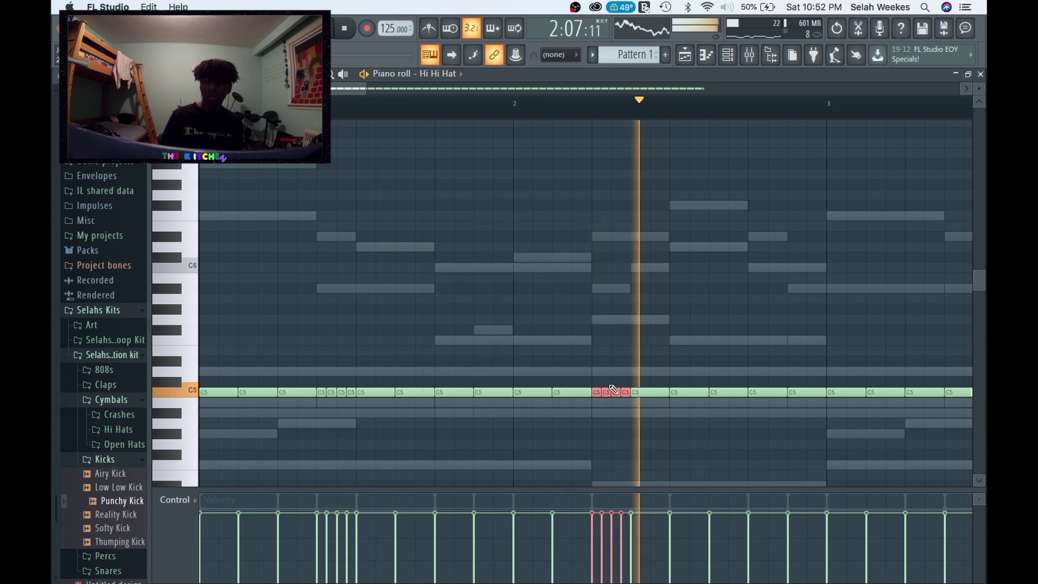
Chop the third hi-hat note of bar 2 into a faster roll using a lower chopper time multiplier
drag(624, 401, 591, 385)
key(alt+u)
key(space)
drag(483, 271, 482, 274)
click(586, 381)
ctrl+click(846, 471)
key(space)
key(space)
key(space)
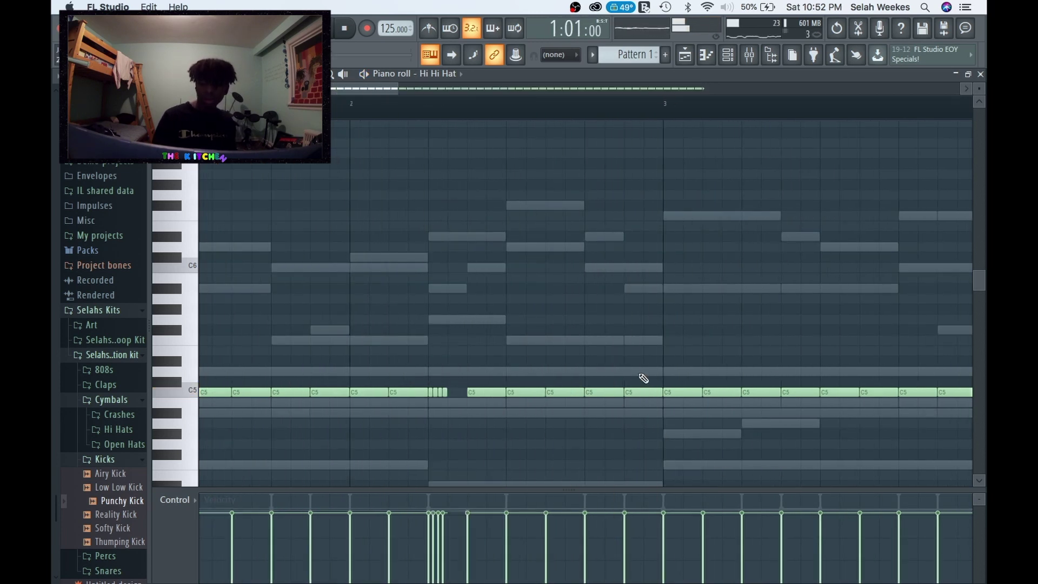
Chop the last hi-hat note of bar 2 into a four-note roll at G#4
click(644, 392)
key(alt+u)
key(space)
click(586, 381)
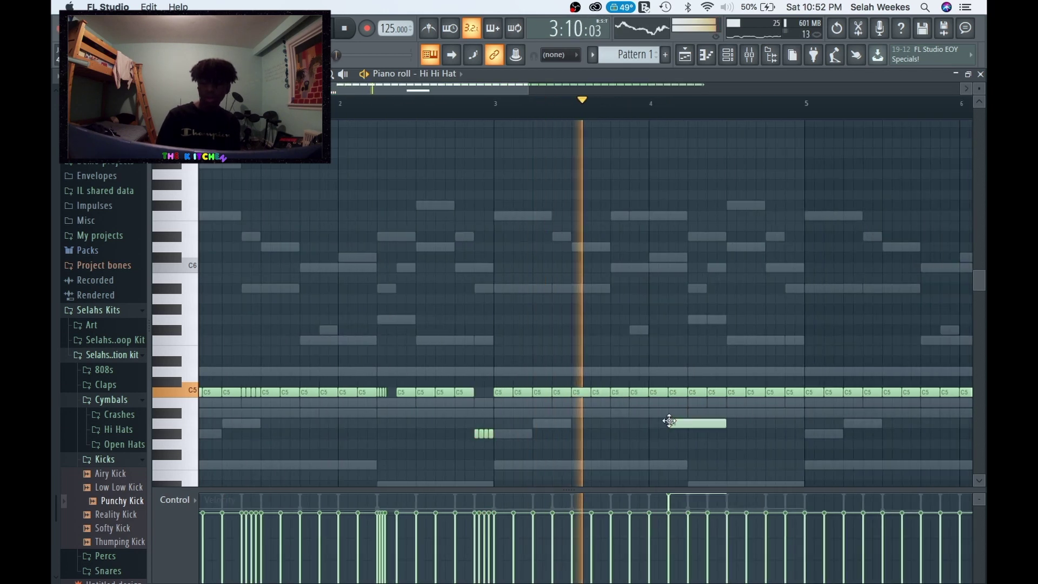
Chop the fourth hi-hat note of bar 3 and the third and last notes of bar 4 into rolls
click(565, 390)
key(alt+u)
click(587, 380)
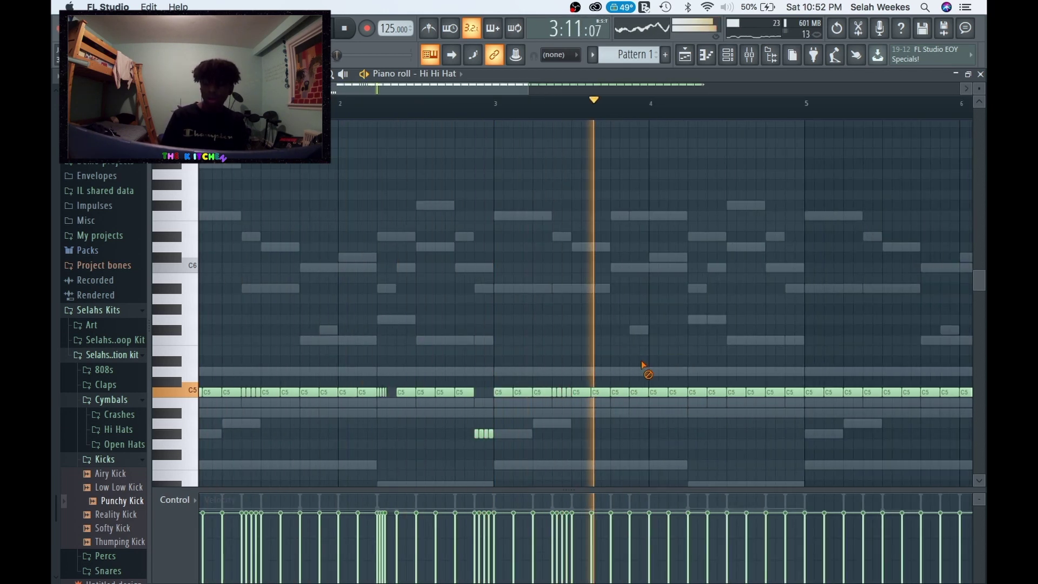
click(597, 392)
key(alt+u)
click(586, 381)
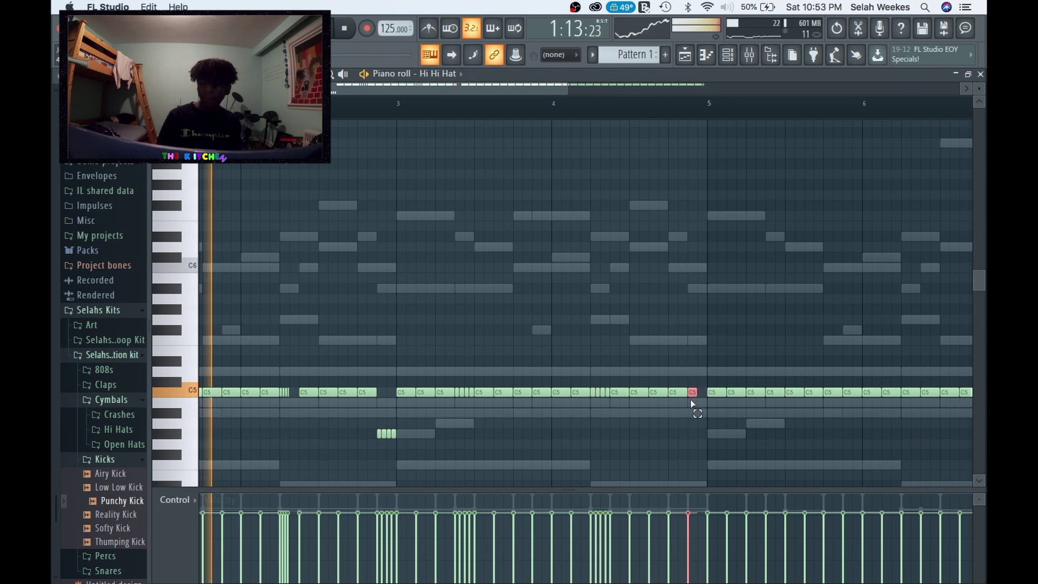
key(alt+u)
click(587, 382)
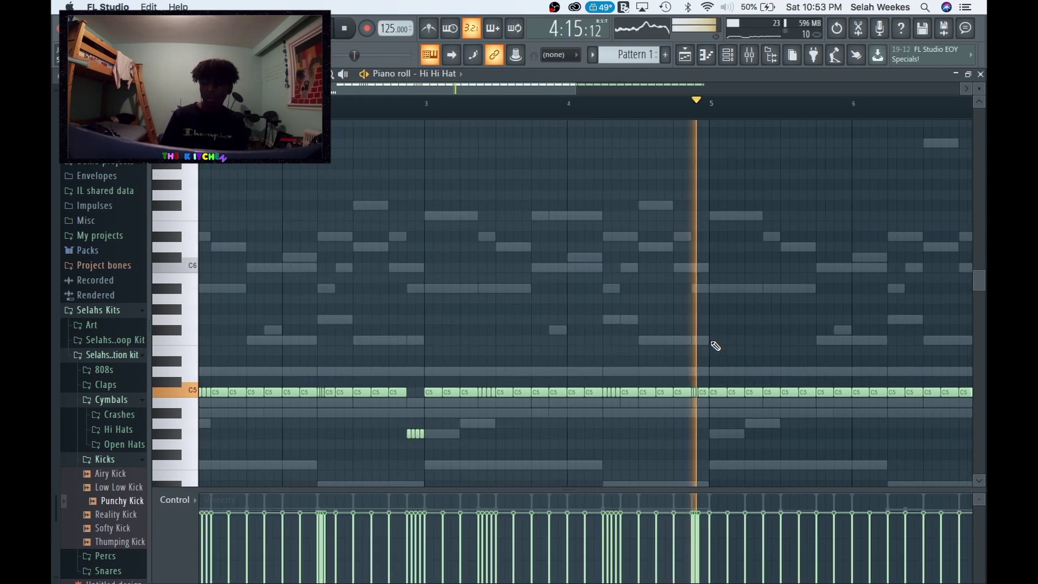
Move the hi-hat roll at the end of bar 8 down to G#4
scroll(710, 340, down, 4)
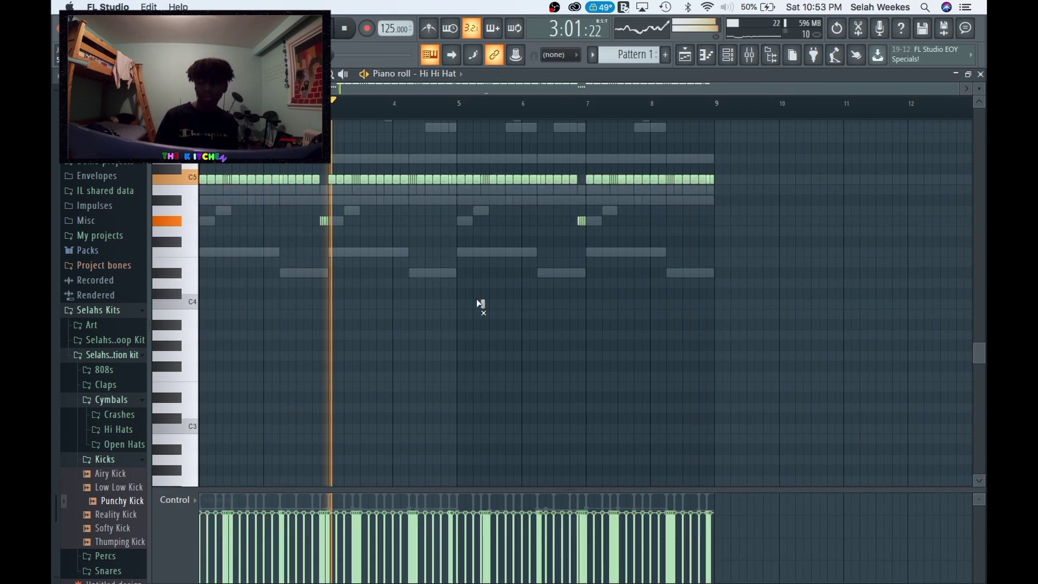
scroll(730, 211, up, 5)
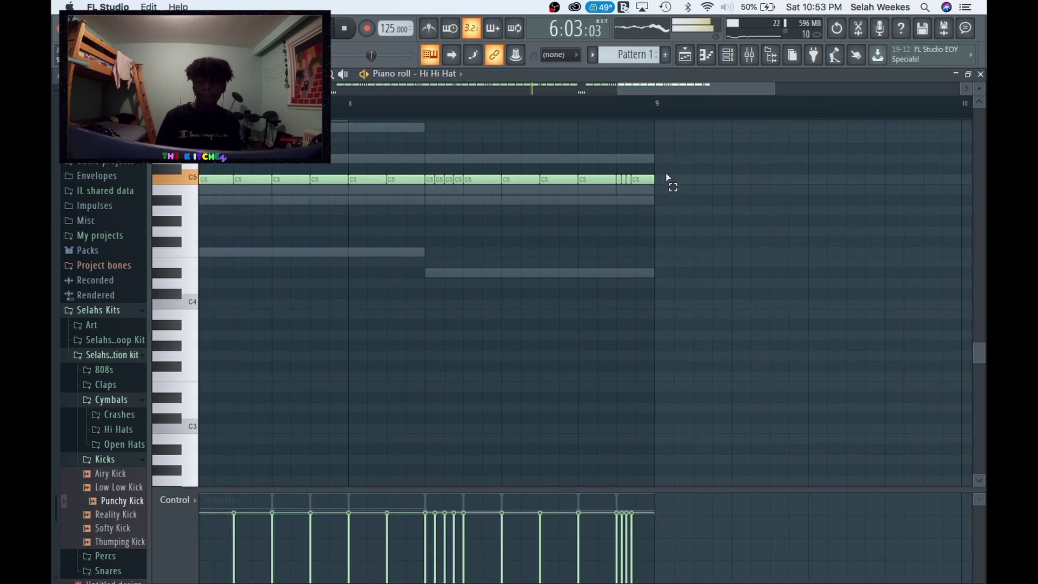
drag(618, 189, 618, 221)
click(750, 262)
key(super+z)
scroll(752, 200, down, 4)
scroll(746, 206, up, 1)
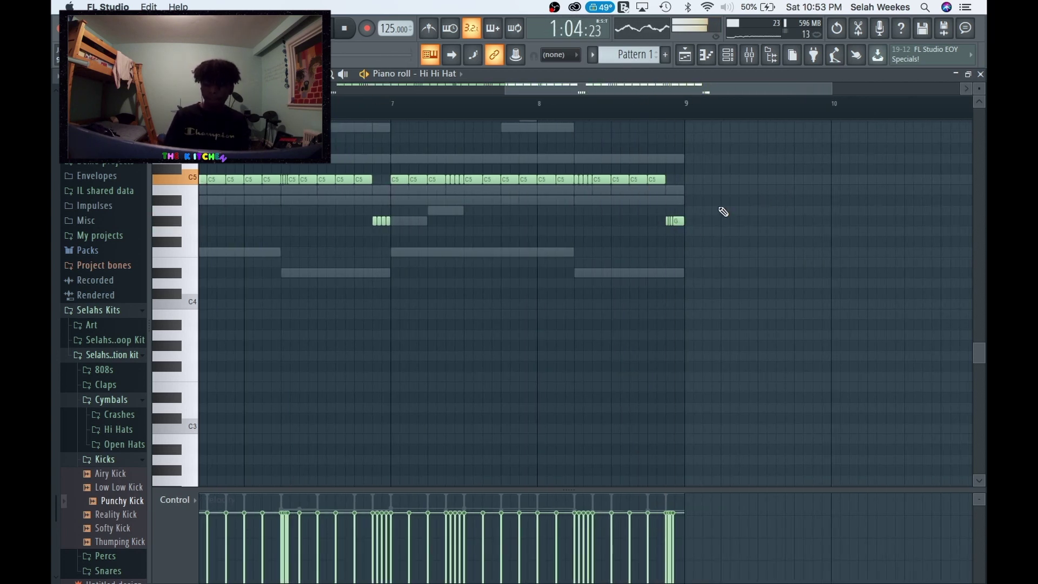
Chop the second-to-last hi-hat note of bar 8, lower the bar's ending notes by four semitones, and close the piano roll
key(alt+u)
click(587, 379)
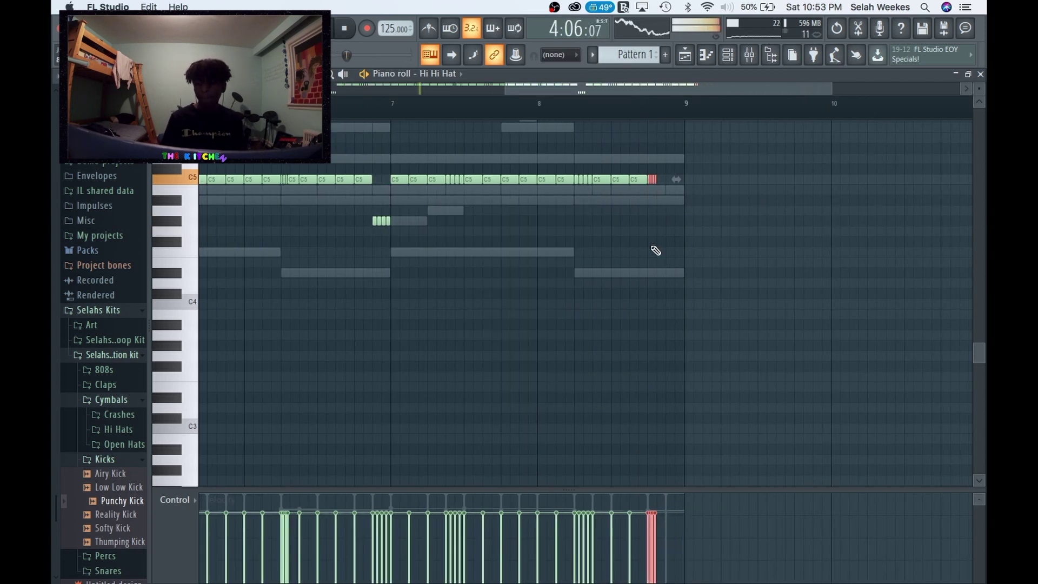
key(super+l)
drag(706, 176, 651, 225)
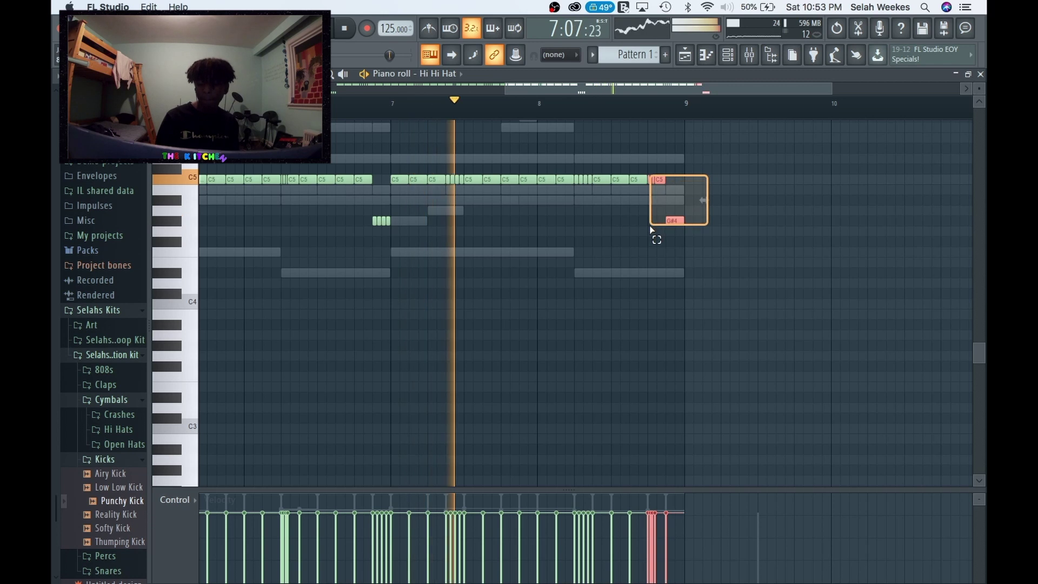
key(shift+Down)
key(shift+Down)
key(shift+Down)
key(shift+Down)
key(space)
click(981, 74)
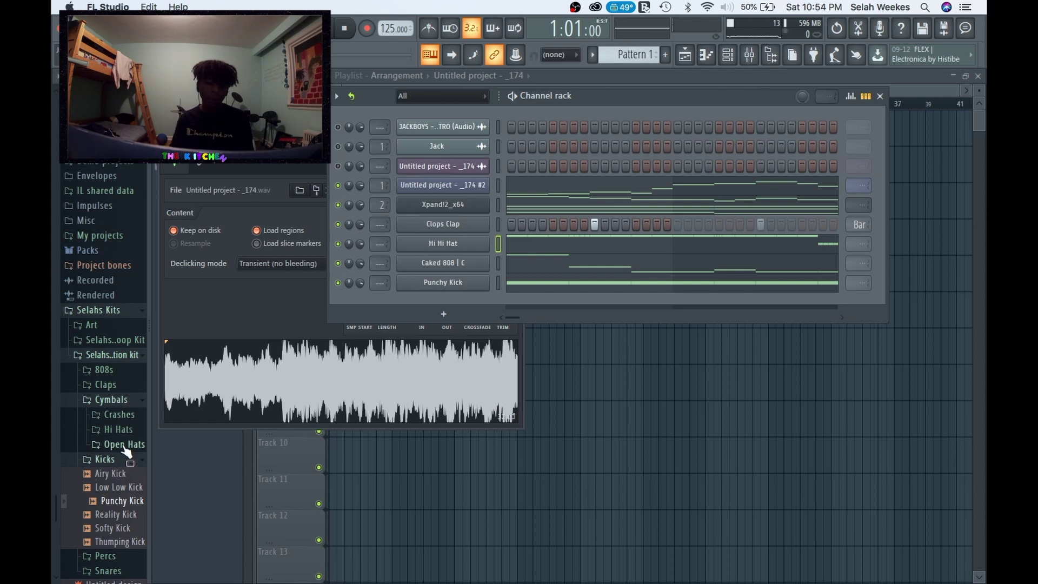
Add the Ghost Perc sample from the Percs folder as a new channel below Punchy Kick and play the beat
click(108, 459)
click(108, 474)
key(space)
scroll(125, 487, down, 1)
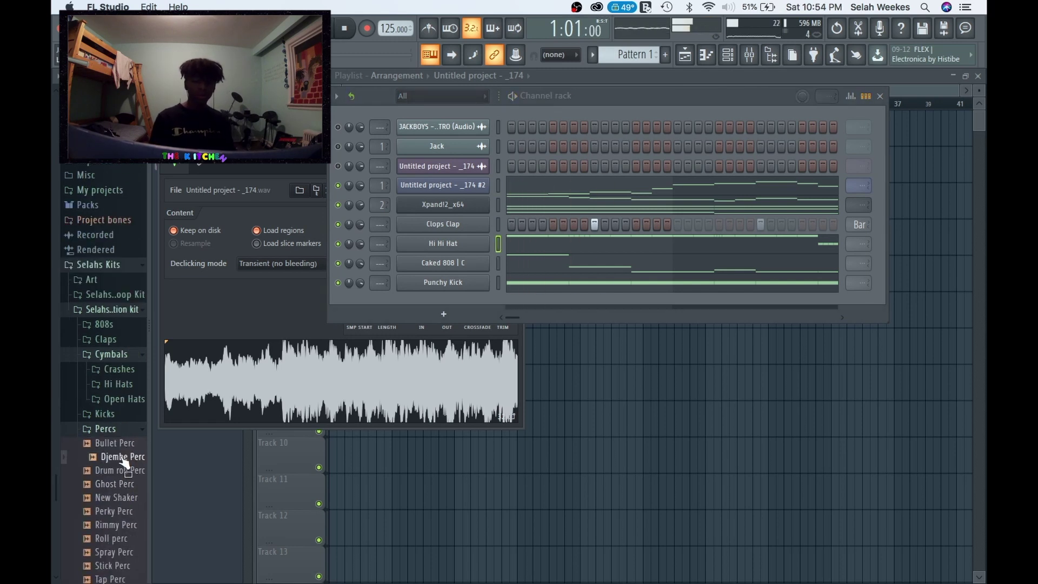
drag(499, 261, 472, 303)
key(space)
Open the Ghost Perc piano roll and place one short C5 note near the middle of bar 2
right_click(472, 304)
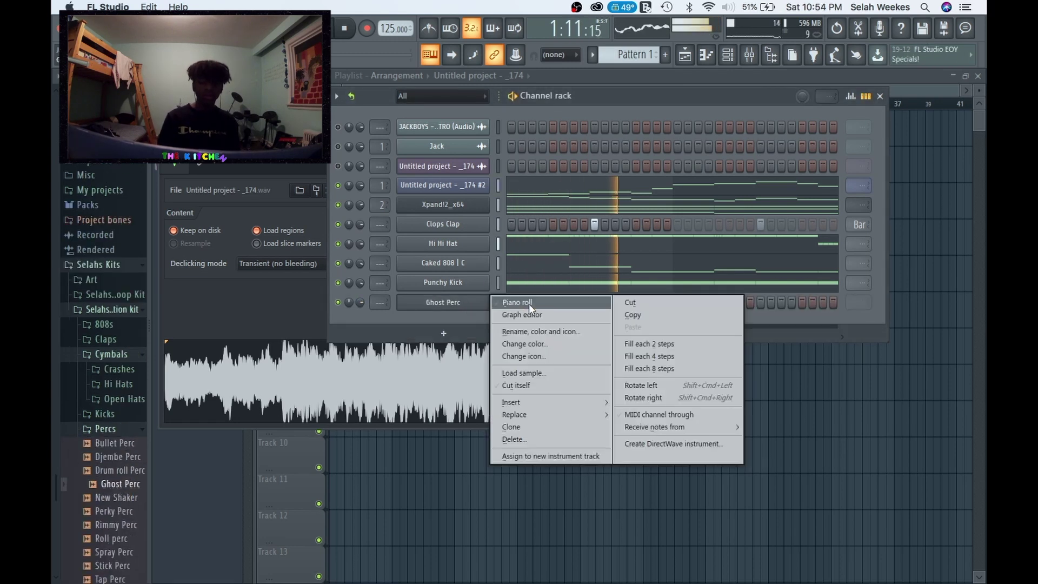
click(529, 304)
scroll(368, 345, up, 5)
key(space)
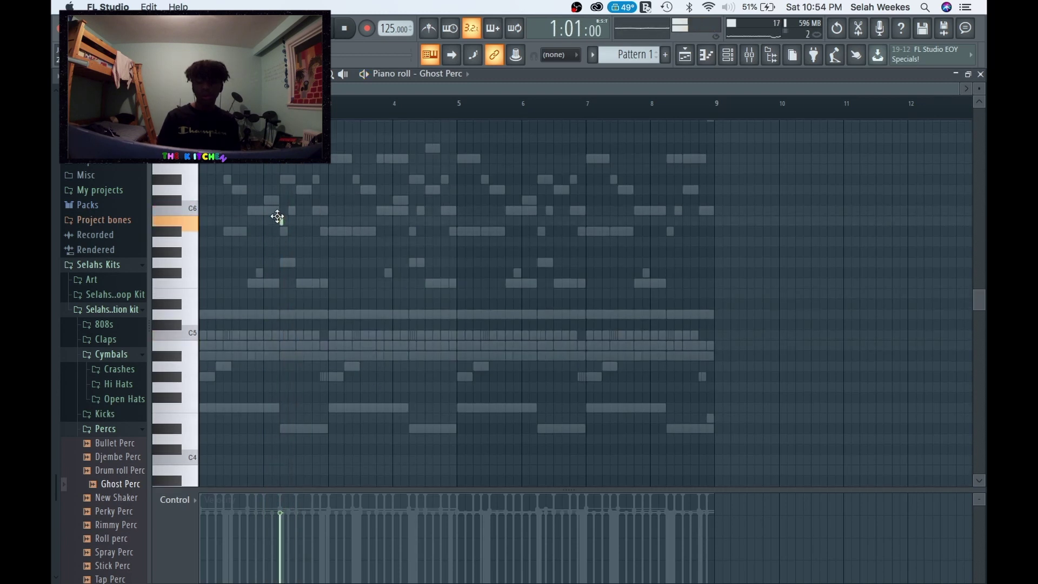
right_click(290, 294)
scroll(290, 307, up, 3)
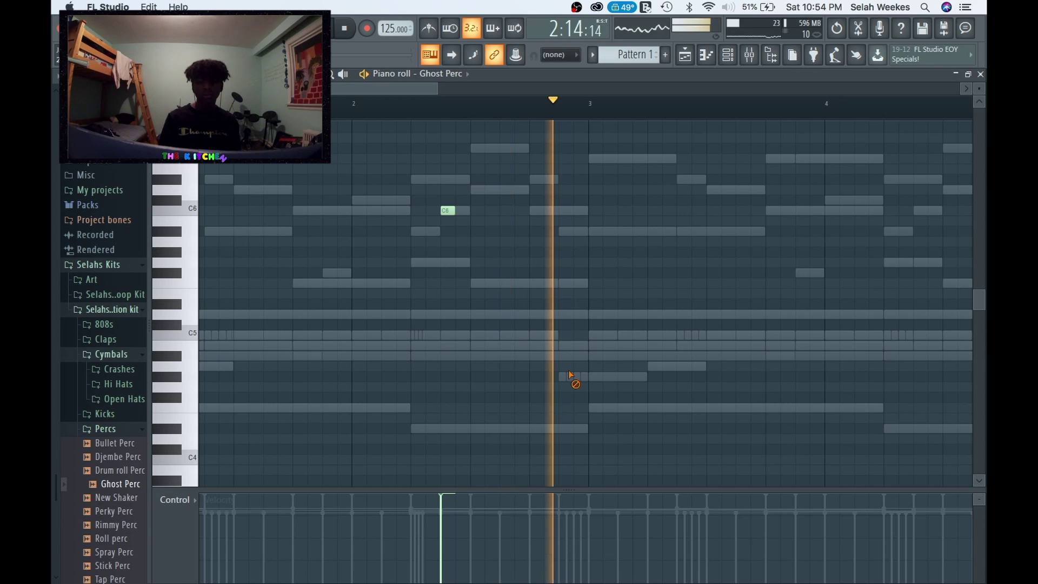
scroll(537, 320, down, 3)
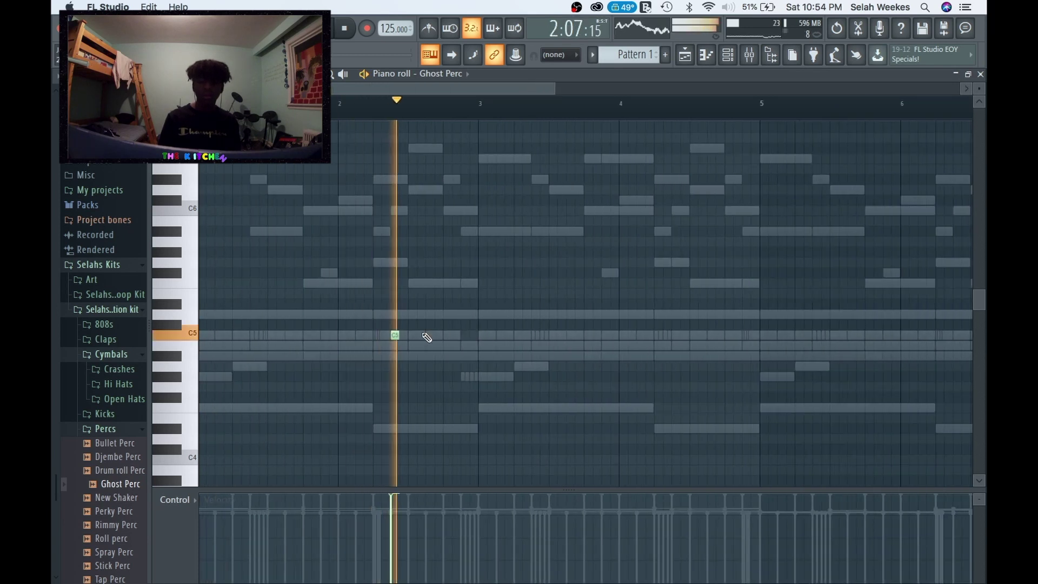
Add short C5 Ghost Perc notes in bars 3 and 4, repeat the pattern across bars 6 to 8, and close the piano roll
mouse_move(630, 407)
mouse_down()
mouse_move(627, 441)
mouse_move(654, 347)
mouse_move(676, 335)
mouse_move(260, 340)
mouse_up()
click(641, 335)
drag(400, 334, 961, 332)
scroll(784, 336, down, 2)
click(856, 420)
drag(849, 418, 855, 399)
right_click(851, 399)
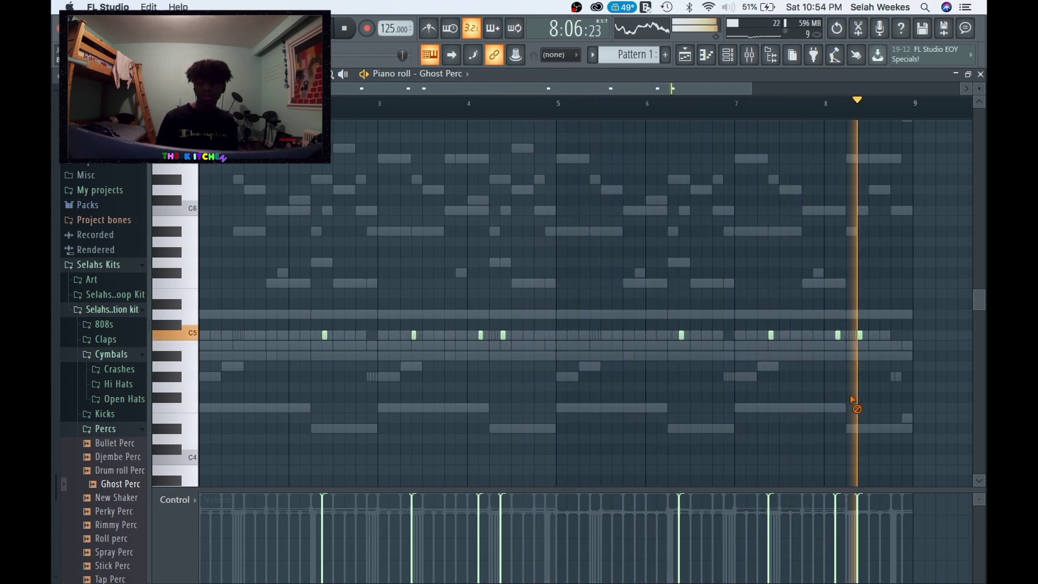
click(981, 74)
key(space)
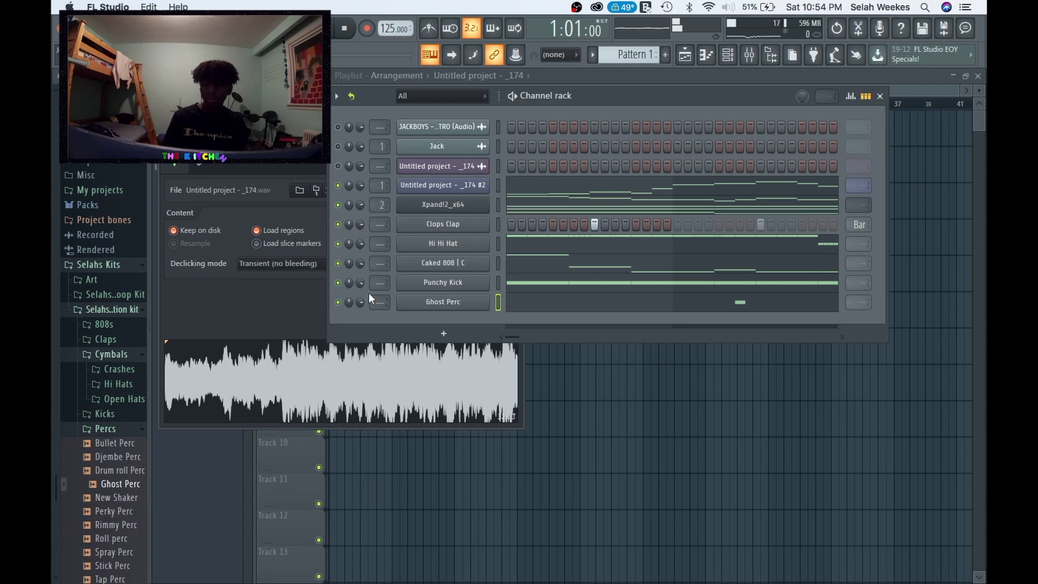
Add the Little Open Hat sample from the Open Hats folder as a new channel and play the beat
click(106, 430)
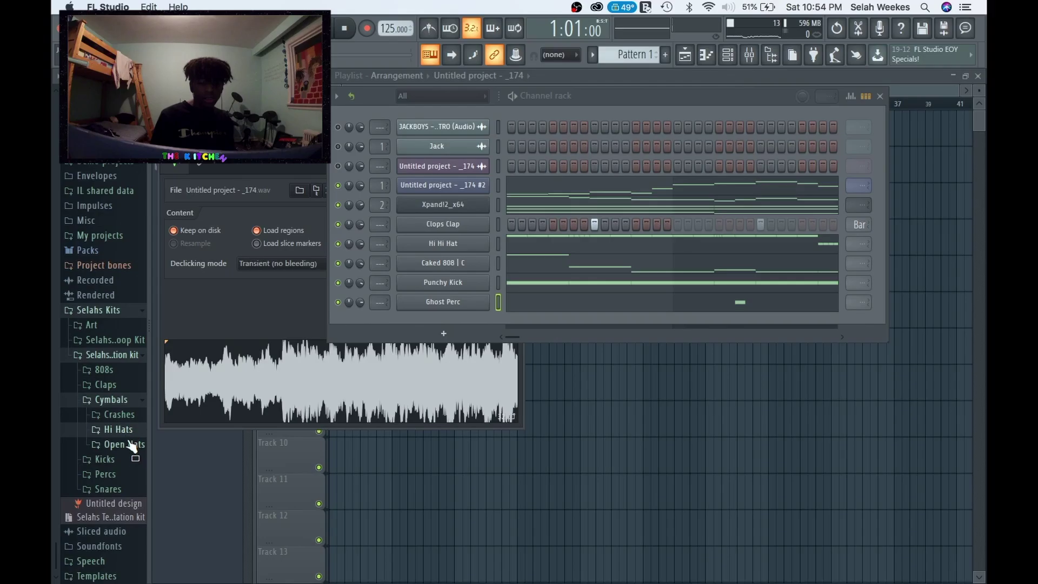
click(130, 445)
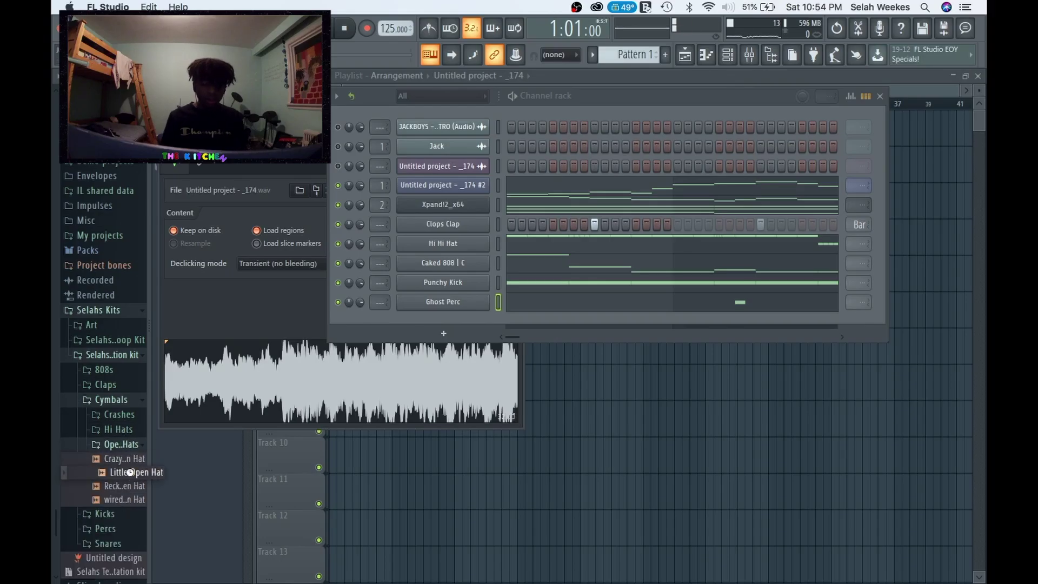
drag(480, 314, 481, 316)
click(553, 321)
key(space)
Place one short C5 Little Open Hat note near the start of each of the eight bars in its piano roll
right_click(486, 316)
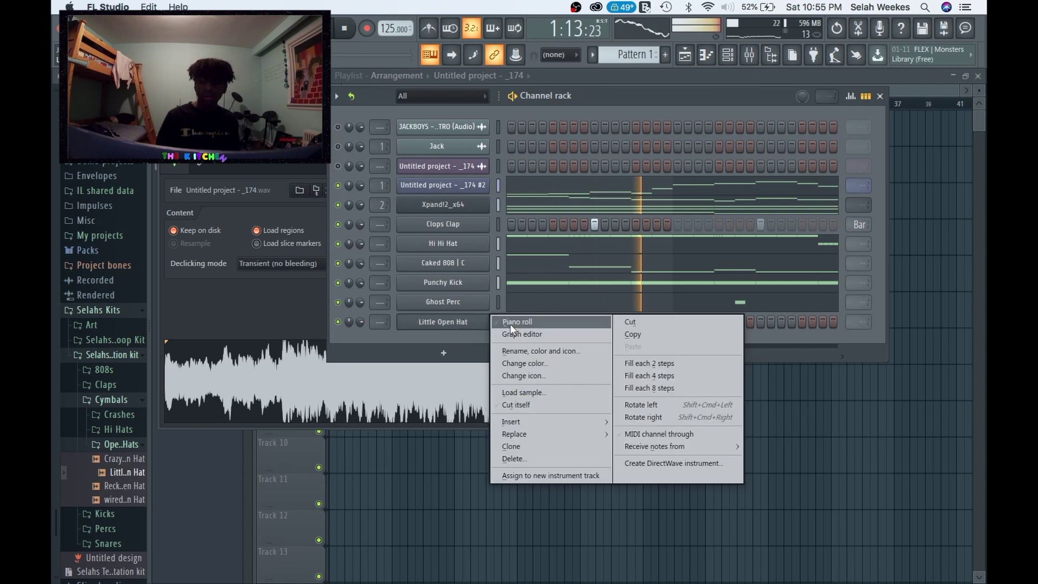
click(511, 323)
click(313, 335)
click(401, 335)
click(491, 335)
click(580, 335)
click(670, 335)
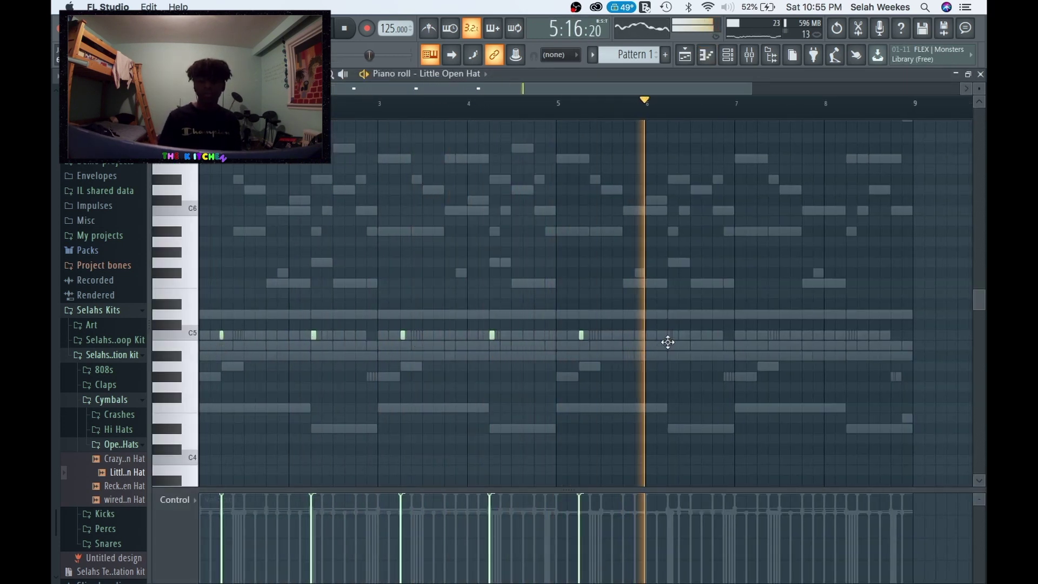
click(759, 335)
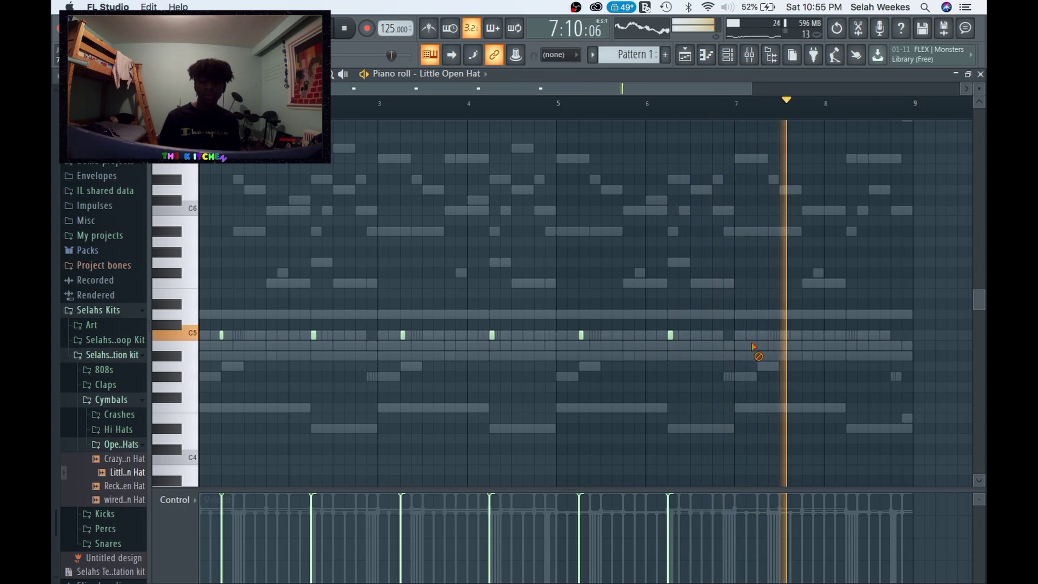
click(849, 335)
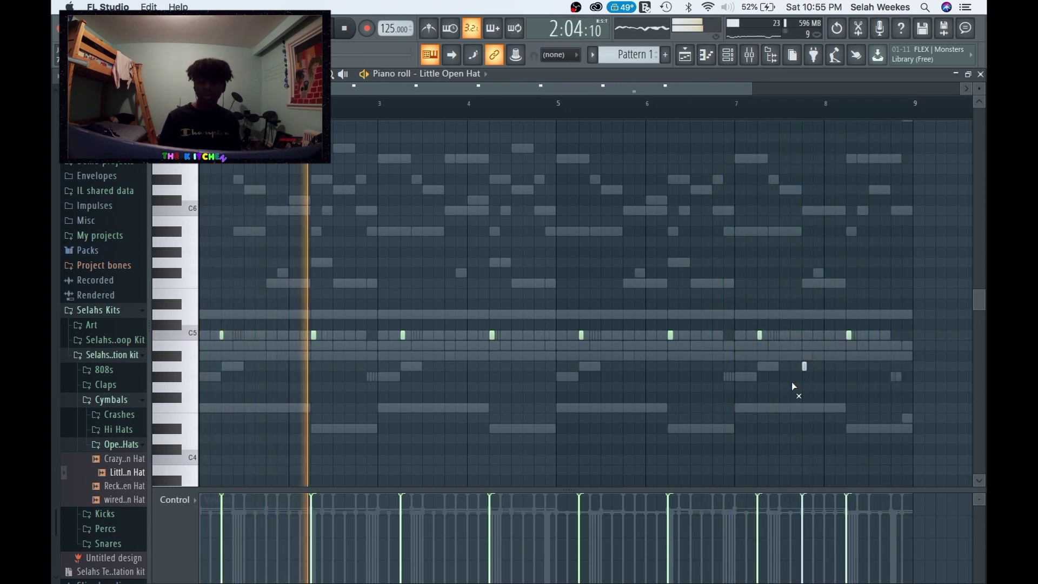
Delete the Little Open Hat notes in bars 2, 4, 6 and 8, and close the piano roll
right_click(314, 335)
right_click(492, 334)
right_click(670, 335)
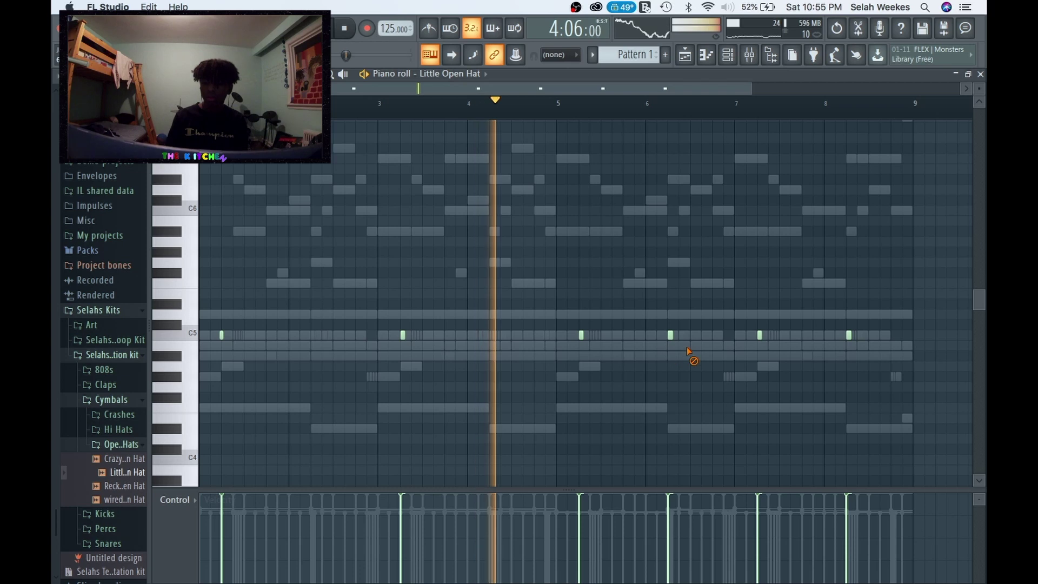
drag(849, 335, 842, 345)
right_click(840, 344)
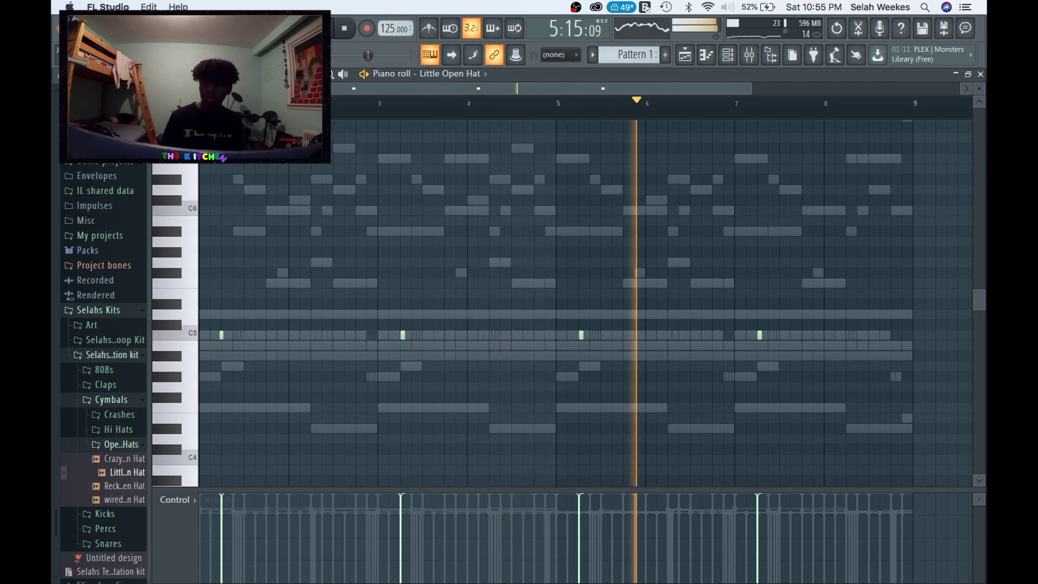
click(980, 74)
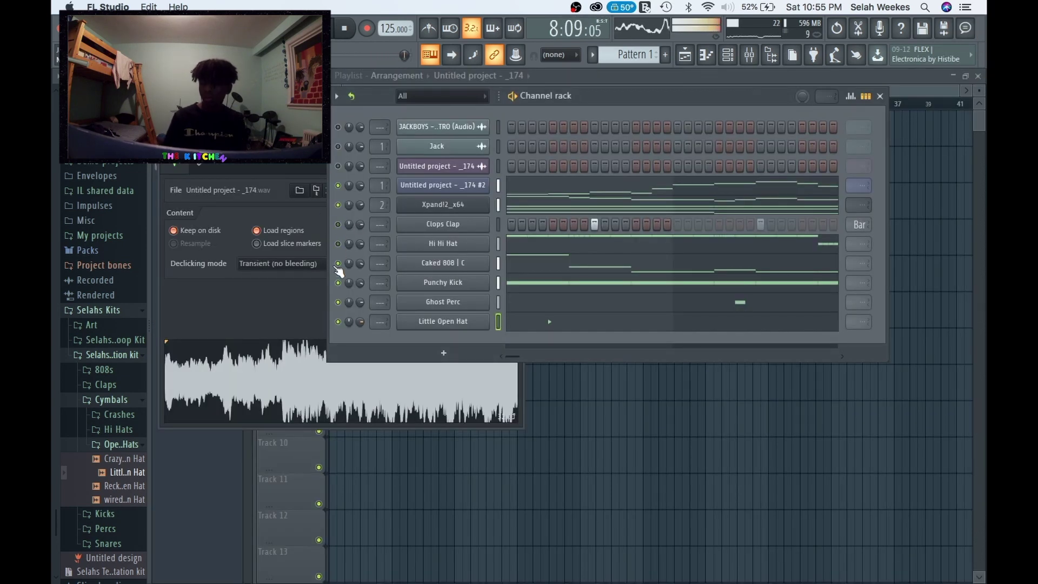
Add another Xpand!2 instrument, load Tango Accordian+ from the 020 Ethnic category into part A, and close the plugin
click(421, 357)
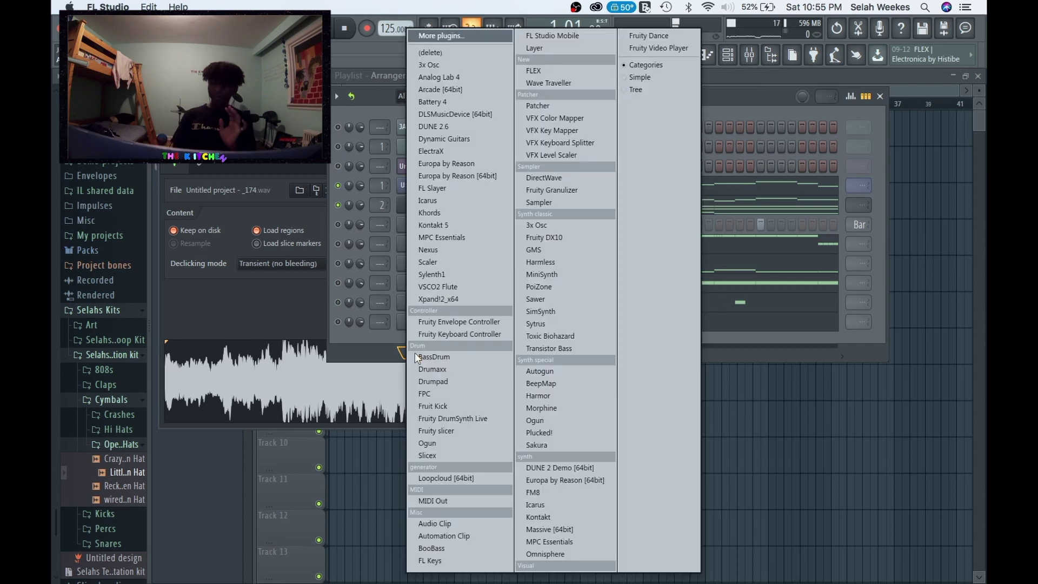
click(460, 302)
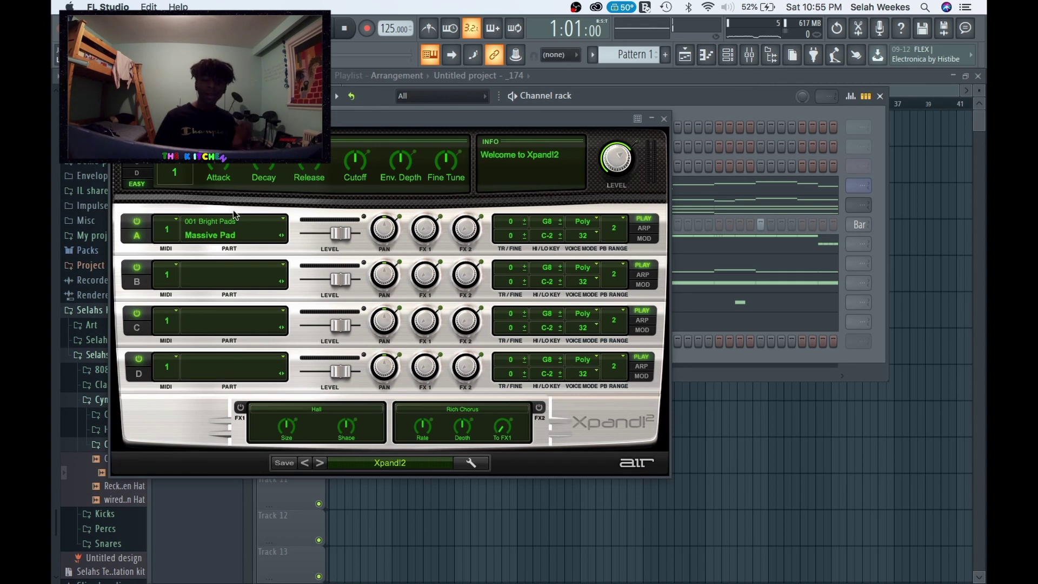
click(235, 222)
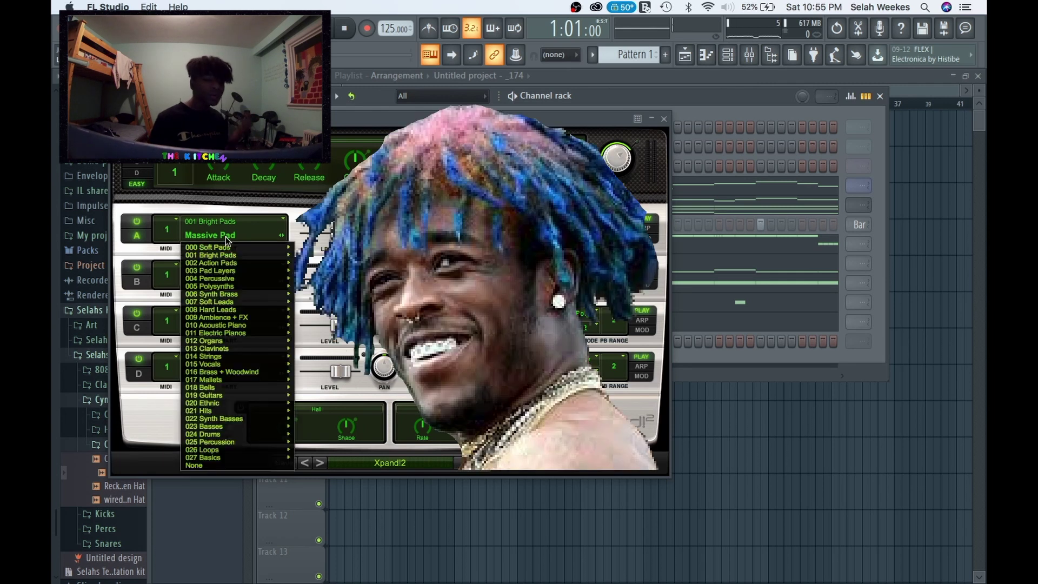
mouse_move(230, 397)
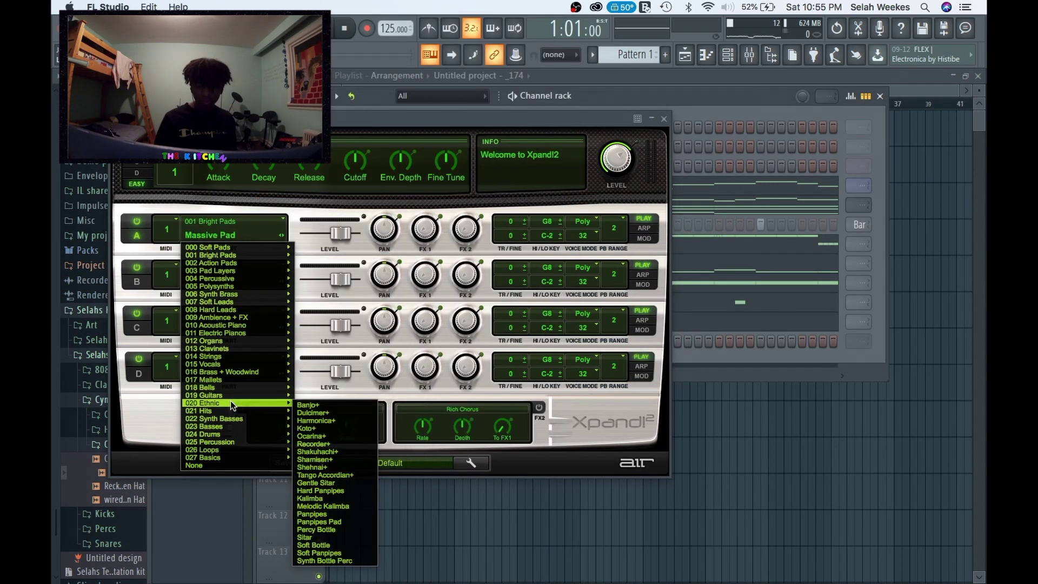
click(325, 475)
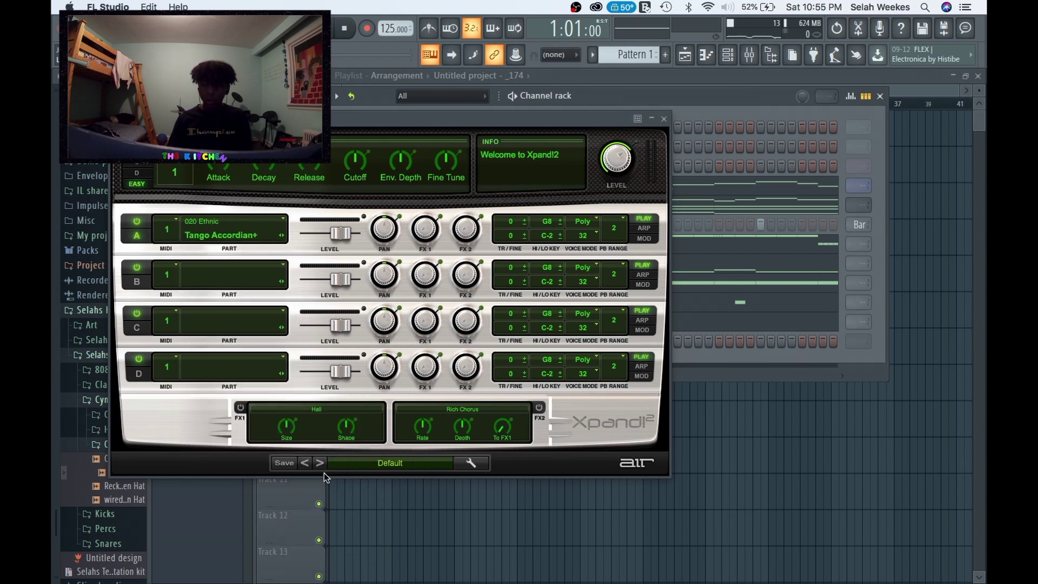
click(665, 119)
Move the new Xpand!2 channel up directly above Clops Clap and open its piano roll
key(alt+Up)
key(alt+Up)
key(alt+Up)
key(alt+Up)
key(alt+Up)
key(alt+Up)
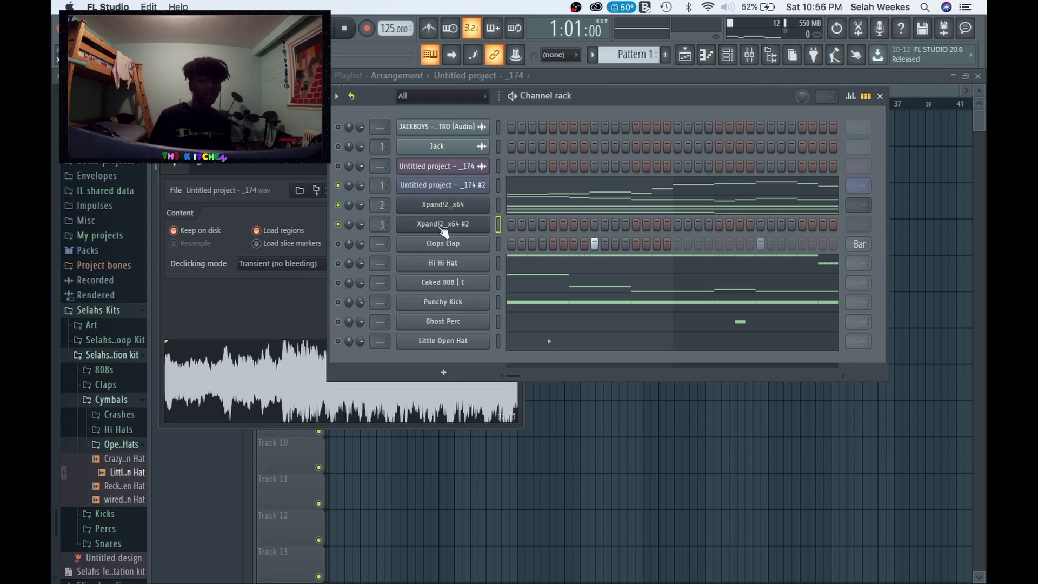
key(F7)
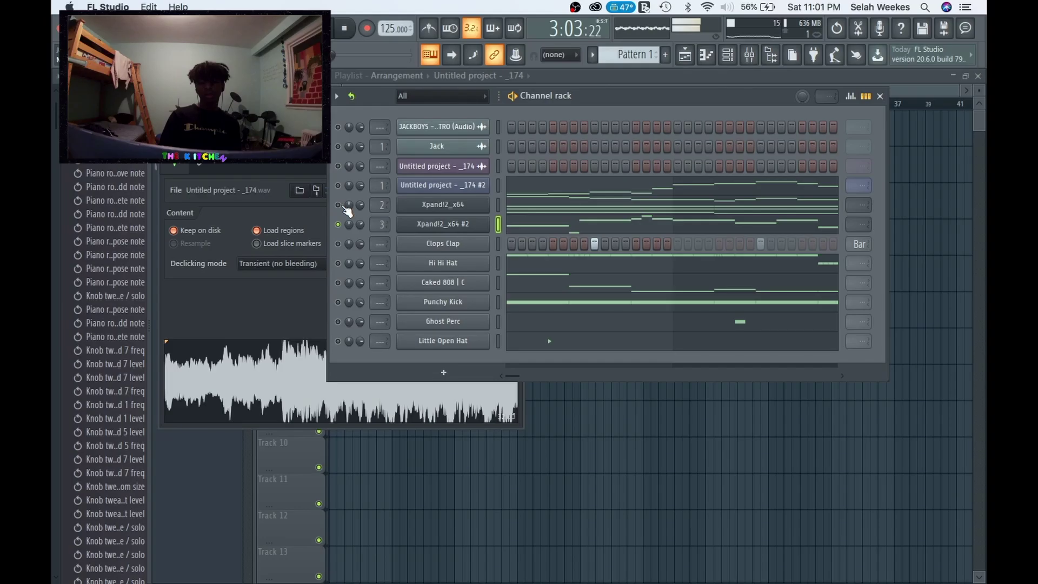
Unmute the Xpand!2_x64 channel, mute the "Untitled project - _174" audio clip channel, and play the beat
click(339, 205)
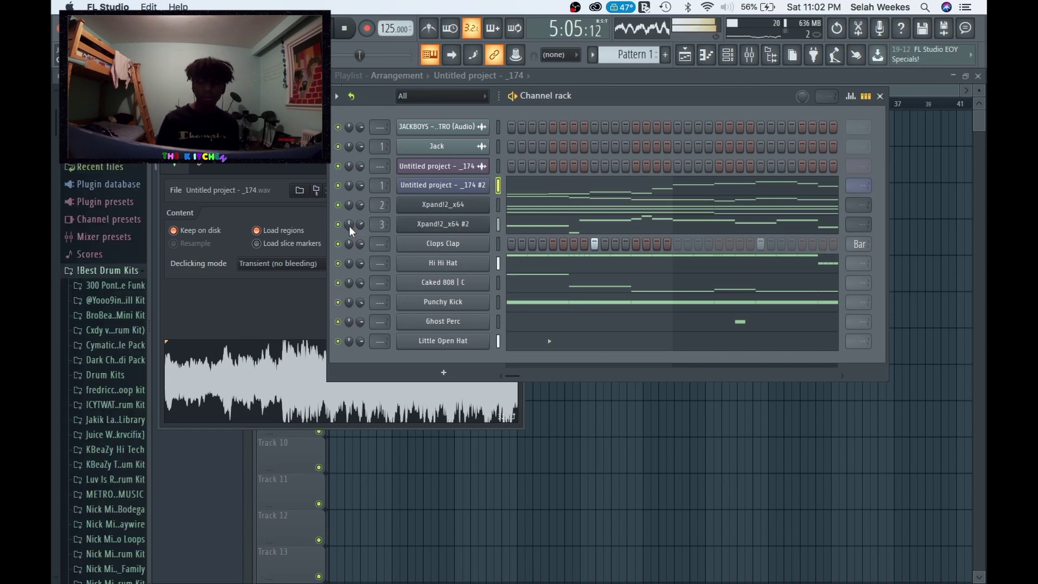
click(339, 166)
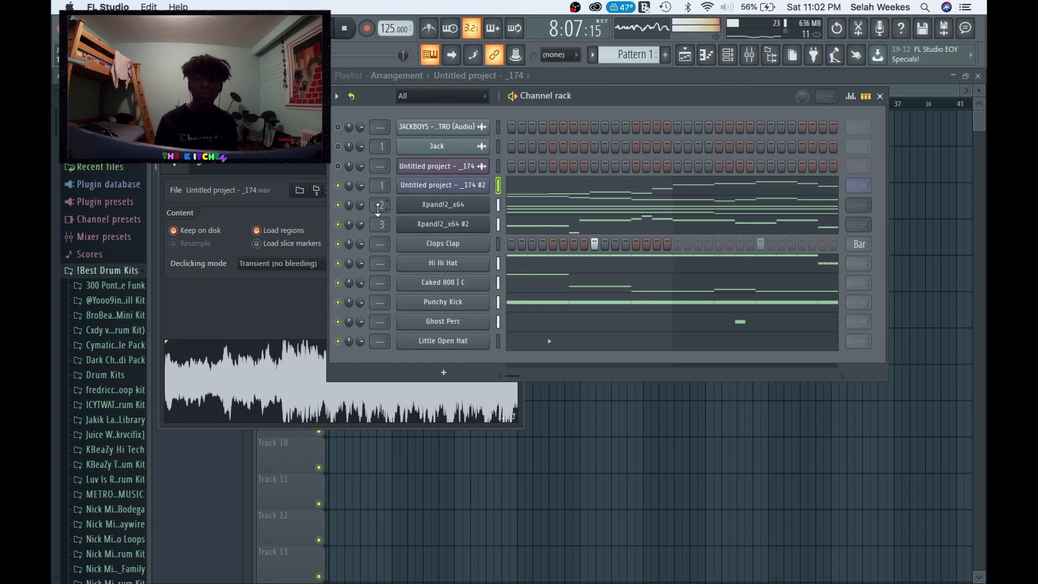
key(space)
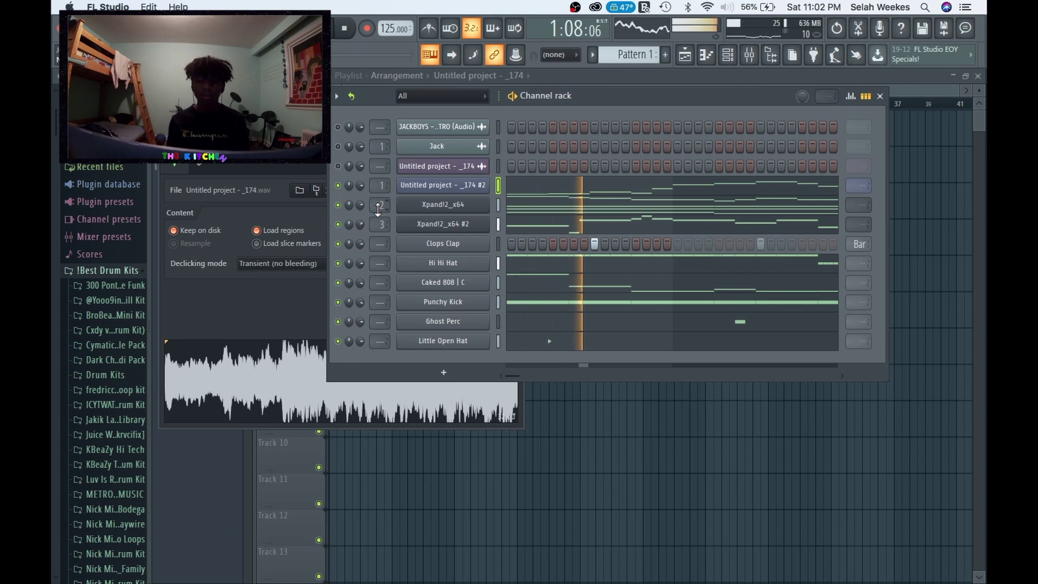
Delete the opening G#5, C6 and short D#5 notes in bar 1 of the Xpand!2_x64 #2 melody
click(517, 225)
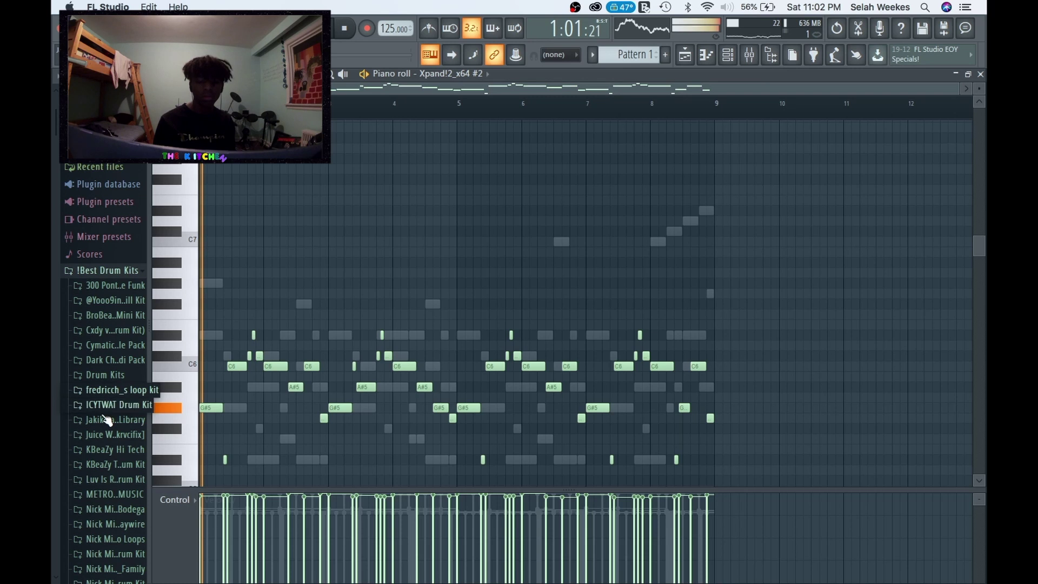
right_click(237, 314)
right_click(217, 356)
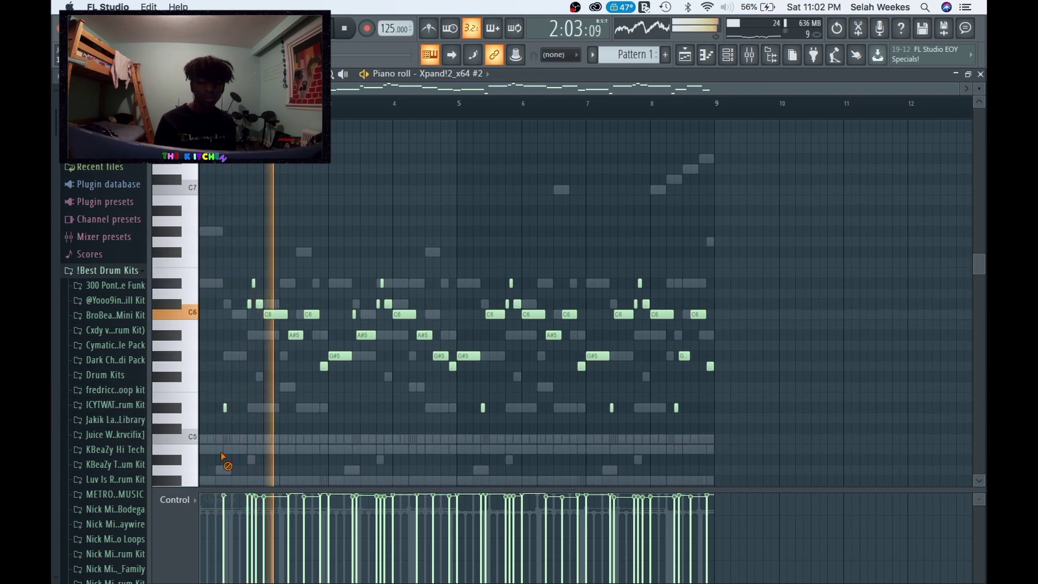
key(space)
right_click(225, 408)
key(space)
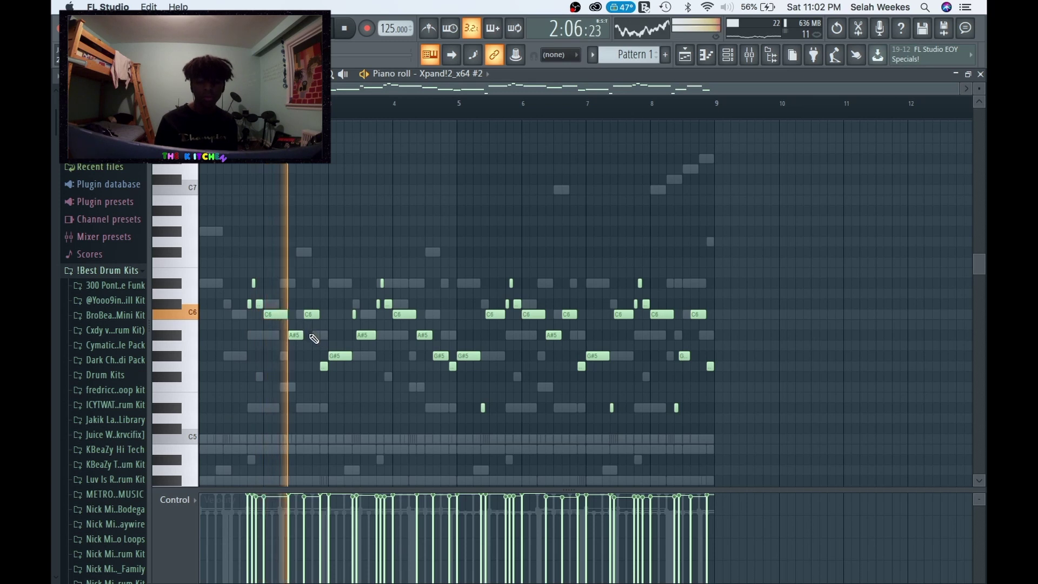
Delete the opening phrase notes in bars 3, 5 and 7 of the Xpand!2_x64 #2 melody
right_click(340, 356)
right_click(362, 335)
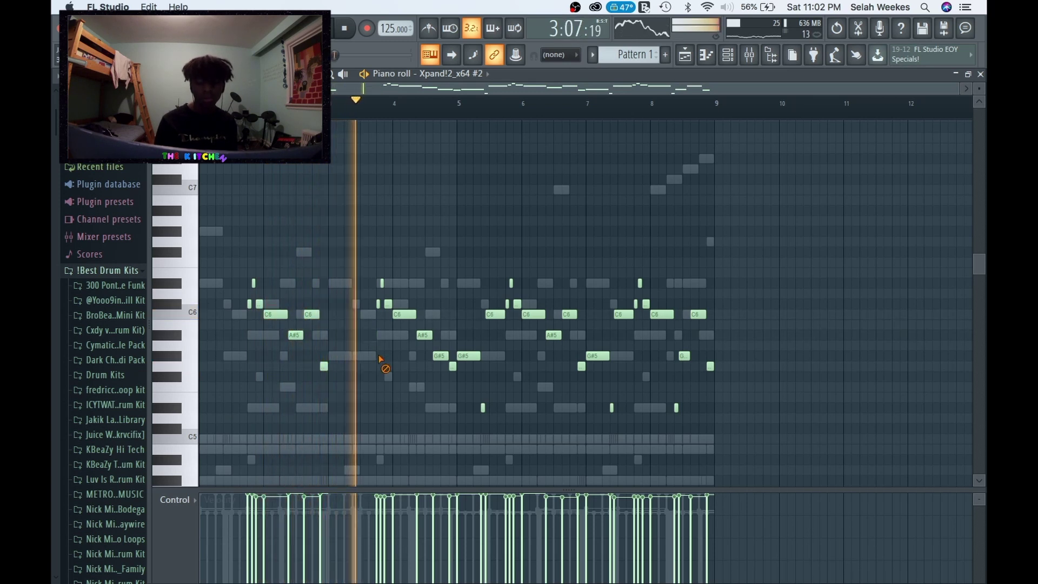
right_click(468, 356)
right_click(483, 408)
right_click(495, 314)
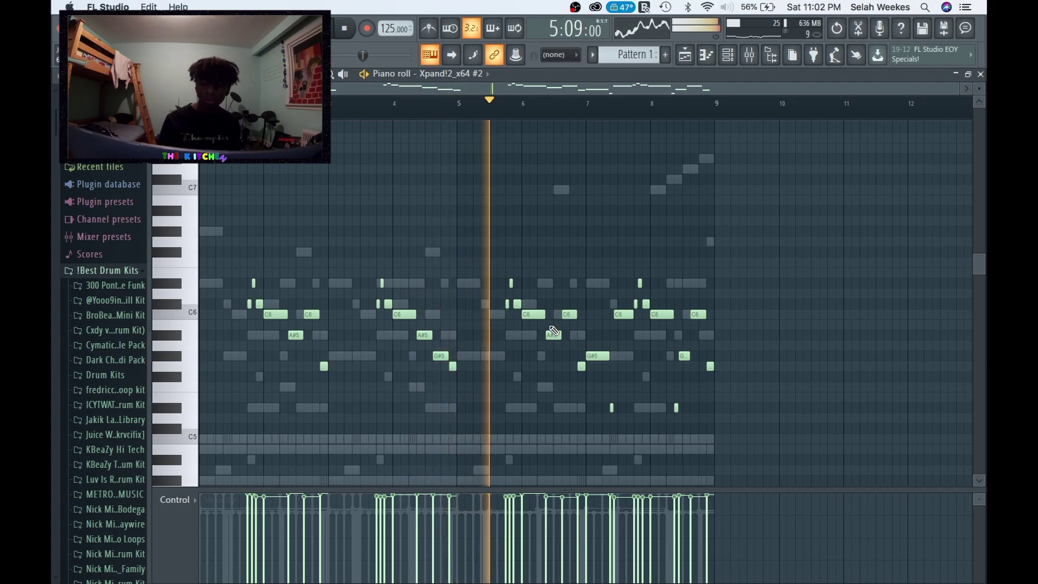
right_click(598, 356)
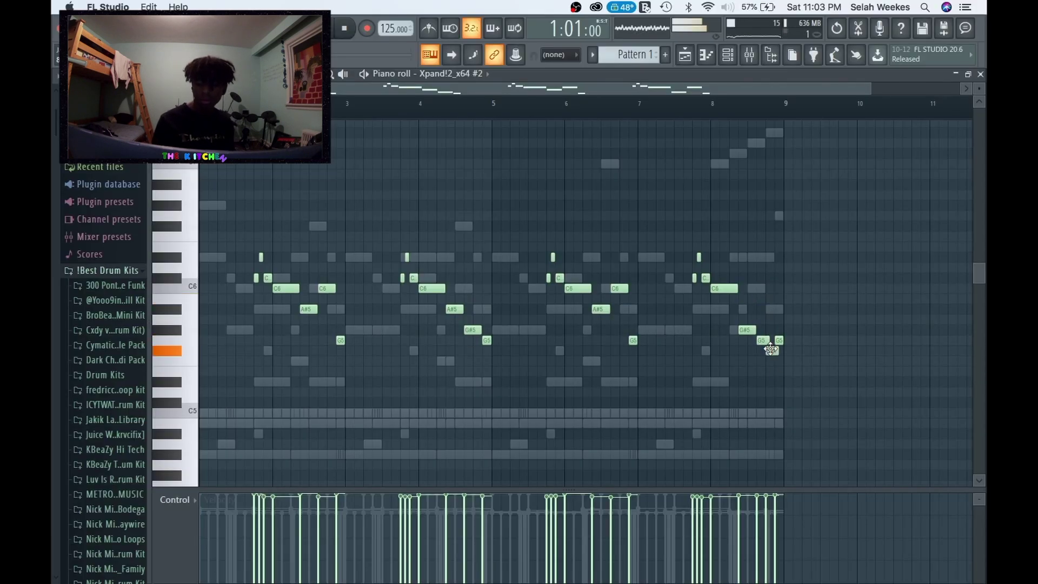
Try raising the melody's last note in bar 8 to G#5, and undo that move
drag(770, 349, 774, 330)
key(space)
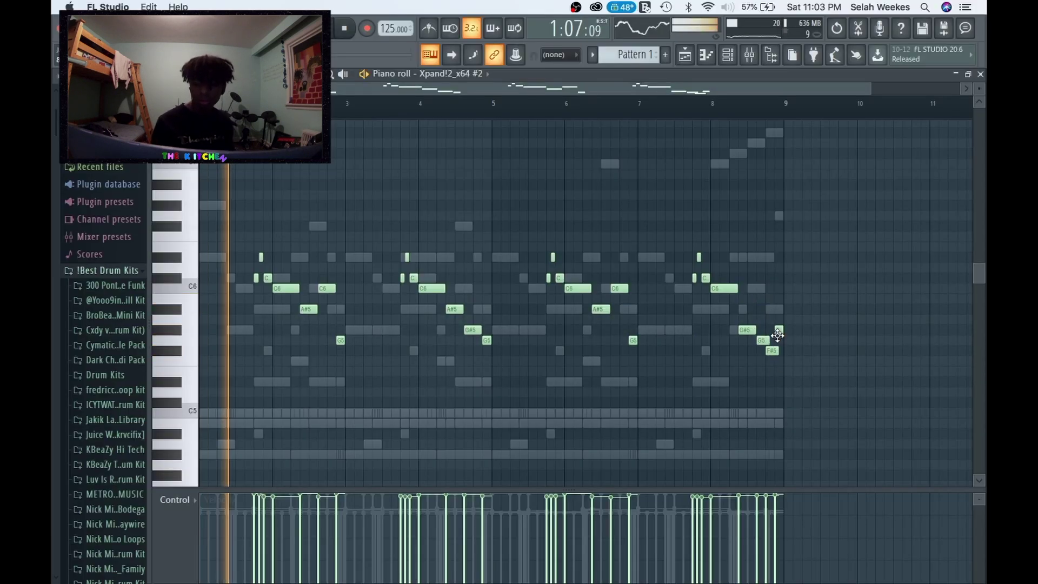
key(super+z)
key(space)
key(space)
Close the melody's piano roll, play the pattern, and open the notes of the Xpand!2_x64 channel
click(981, 74)
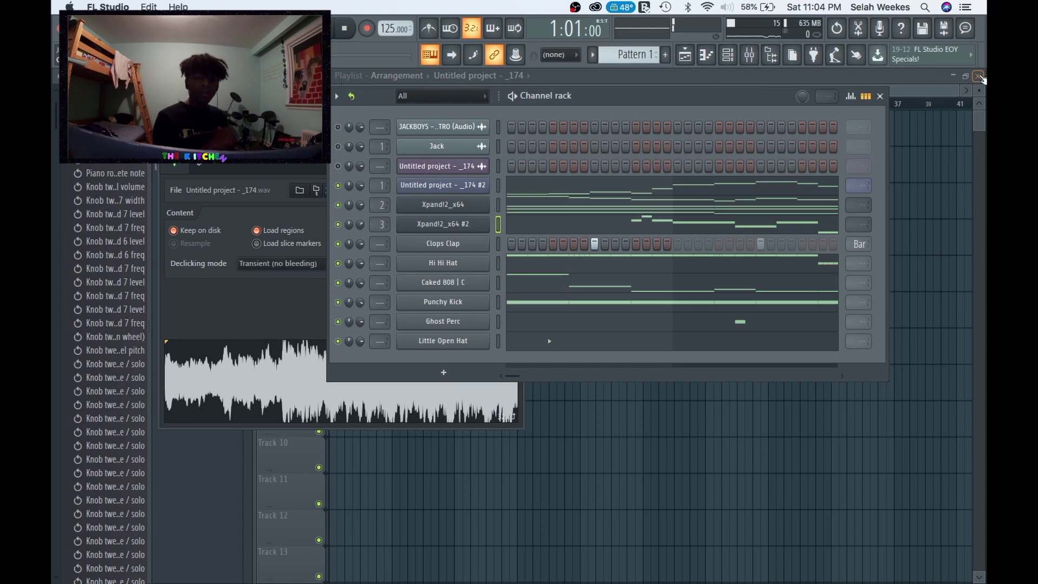
key(space)
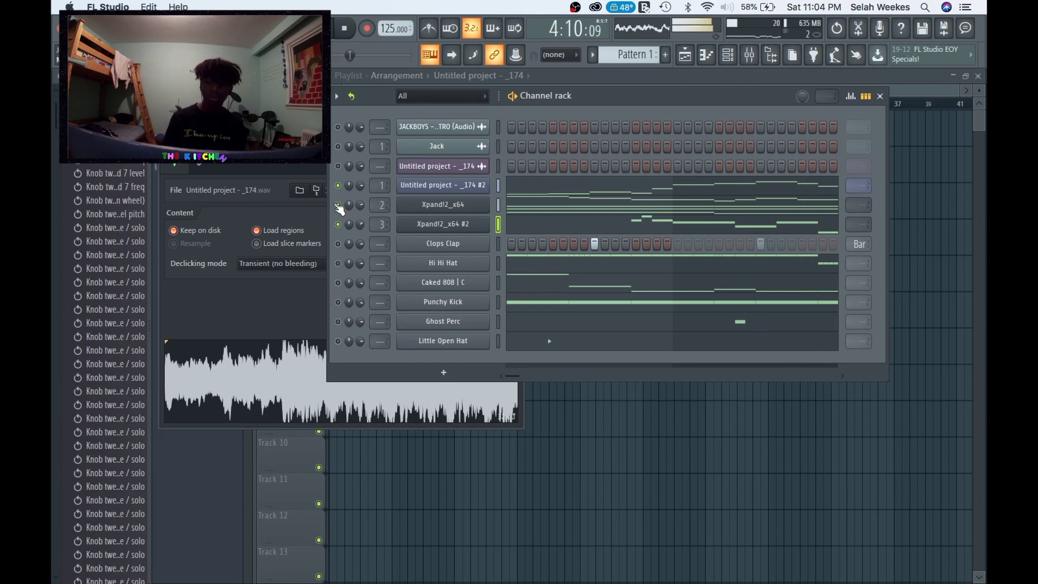
click(508, 206)
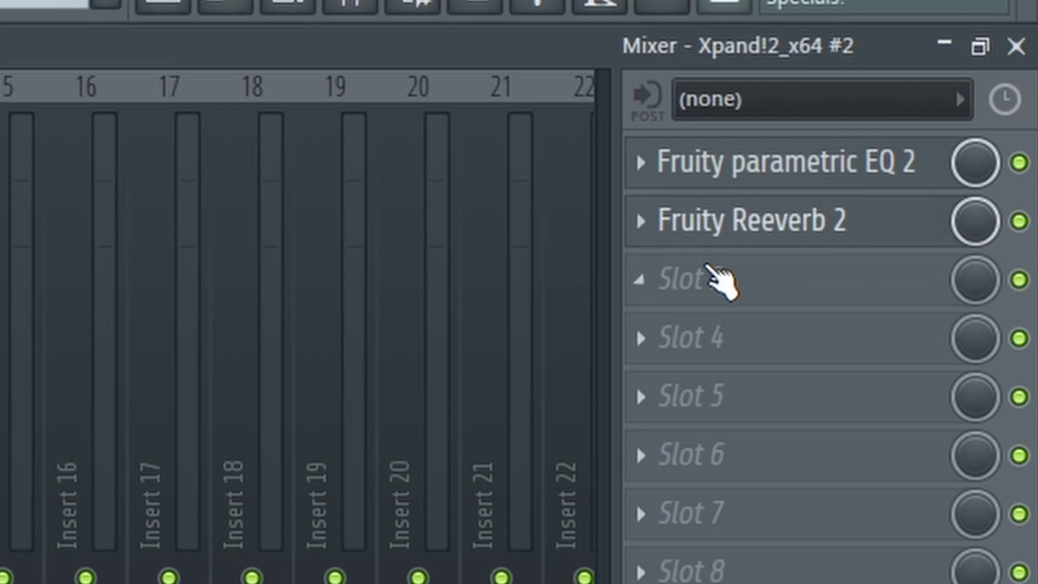
Lower the EQ's high-cut frequency on the Xpand!2_x64 #2 mixer track, and add RC-20 Retro Color in slot 3 with more Space
click(719, 174)
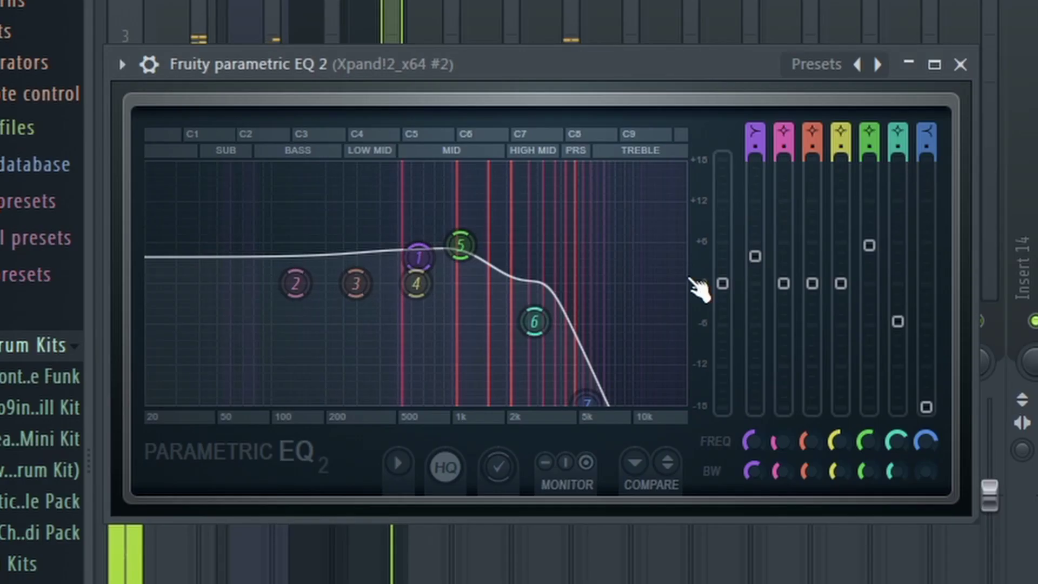
drag(589, 399, 547, 403)
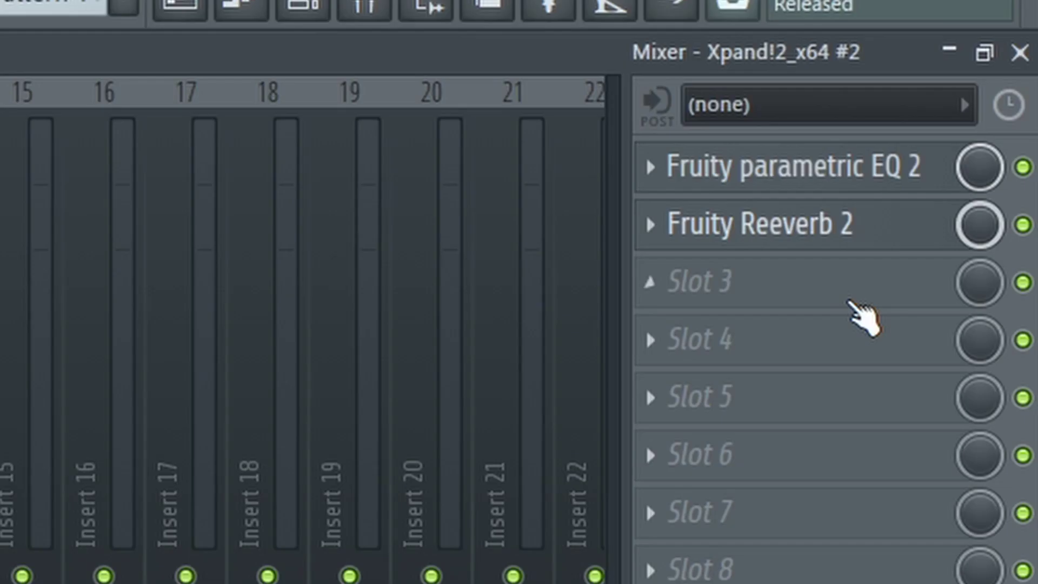
click(850, 302)
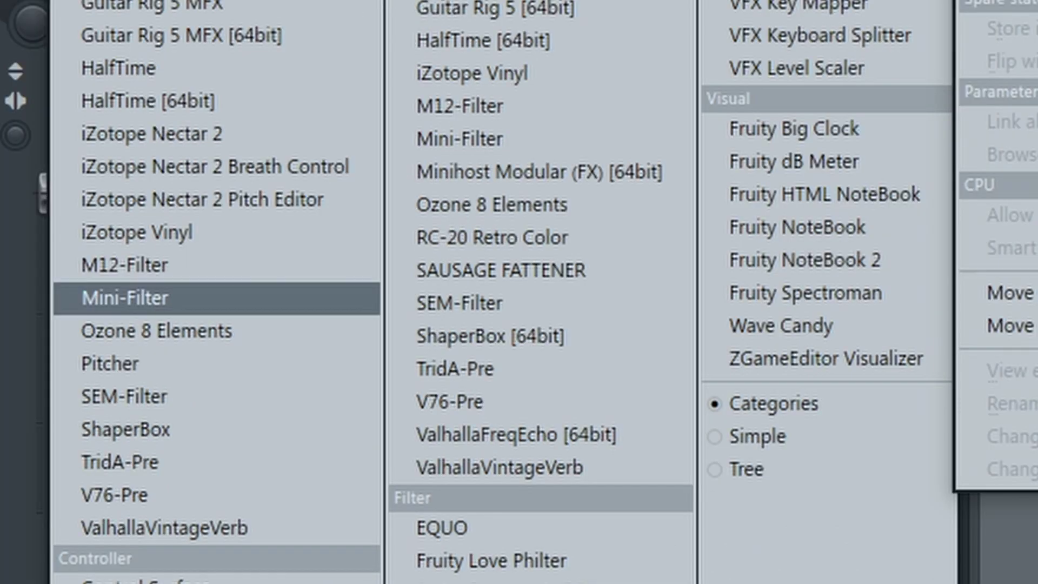
click(468, 244)
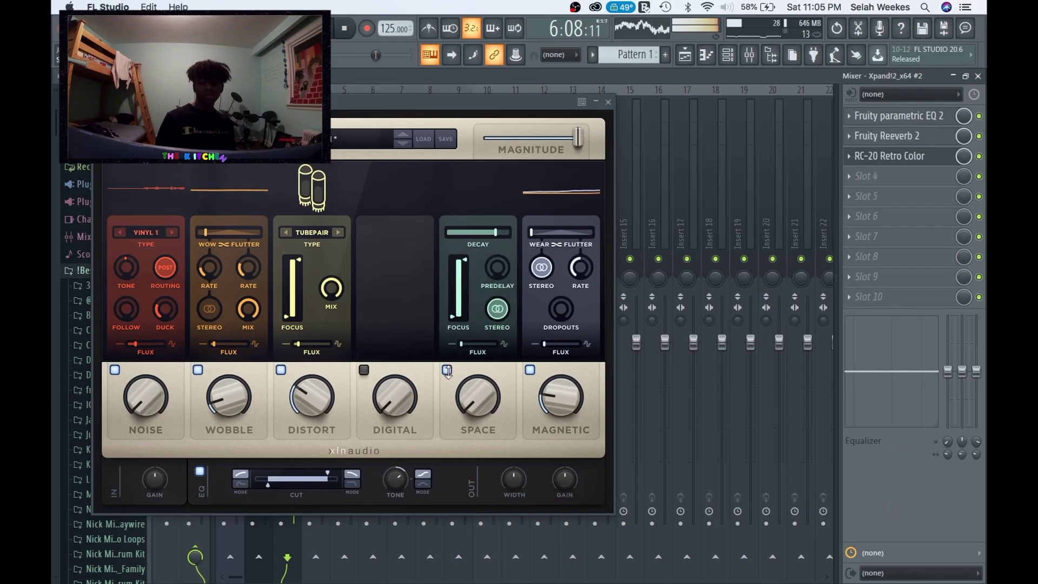
mouse_move(469, 379)
drag(470, 378, 467, 358)
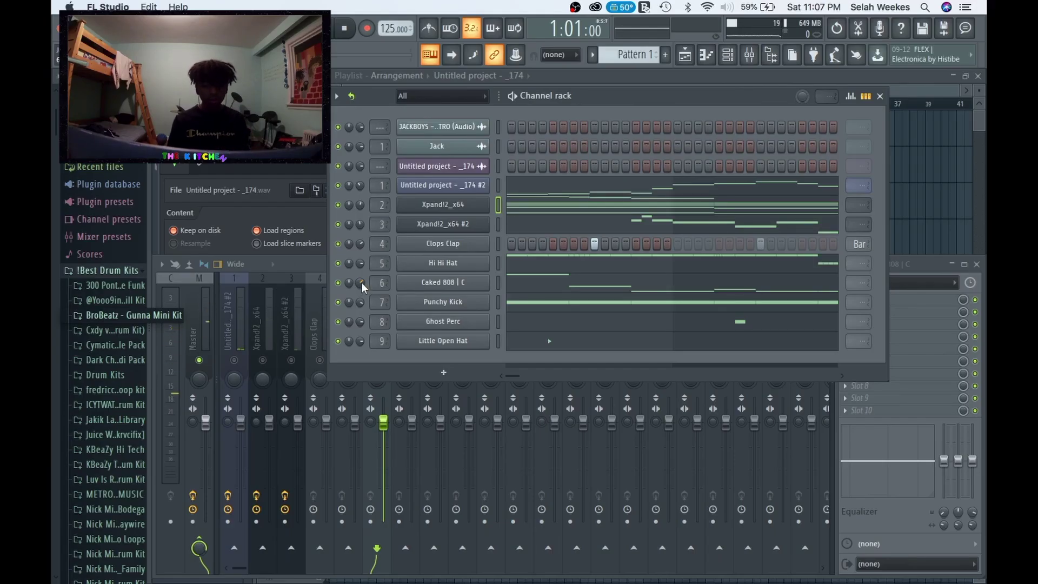
Play the beat and check the Caked 808 level in the mixer against the other tracks
key(space)
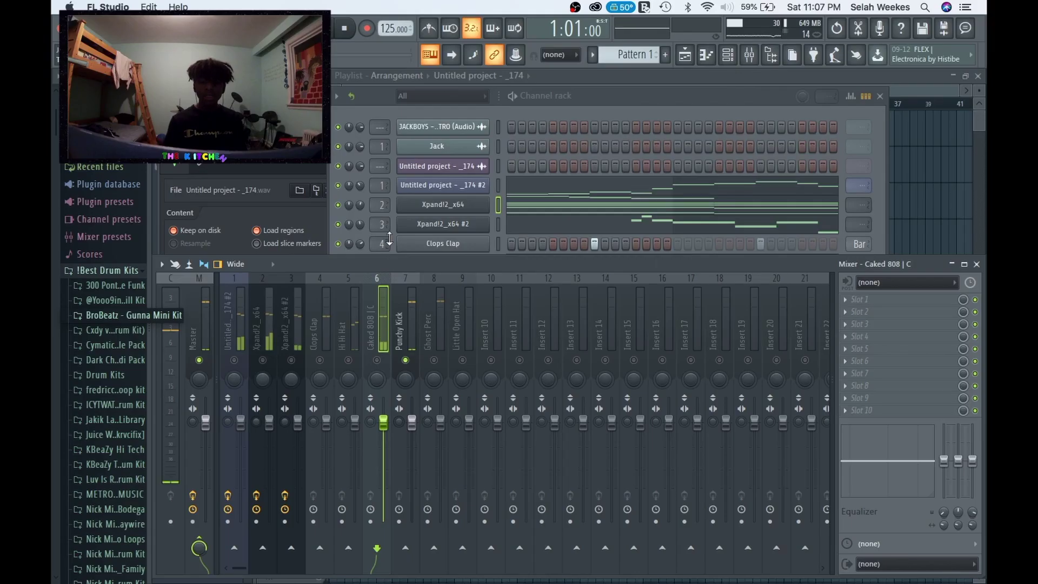
click(390, 236)
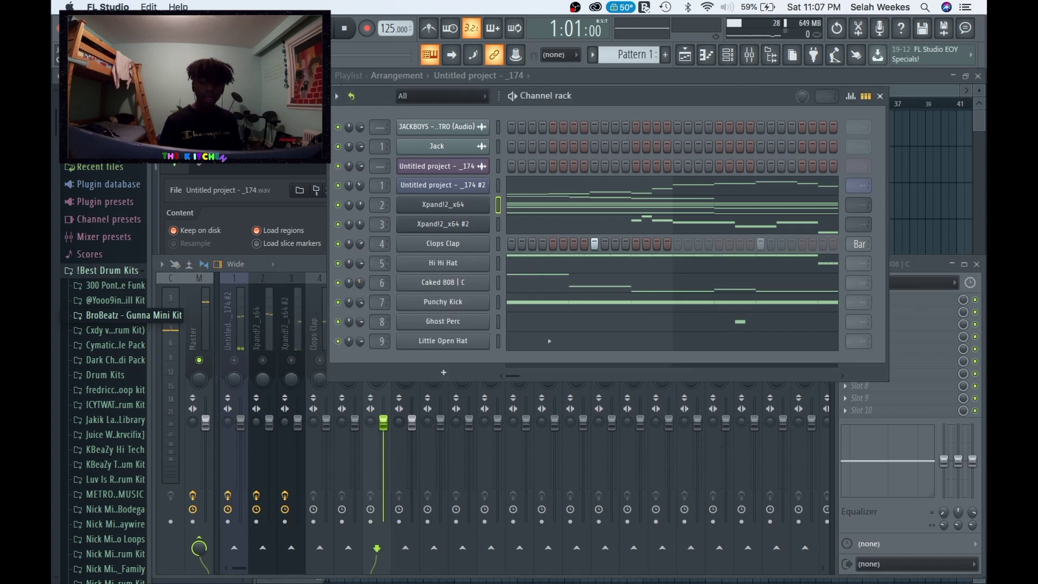
key(space)
key(F9)
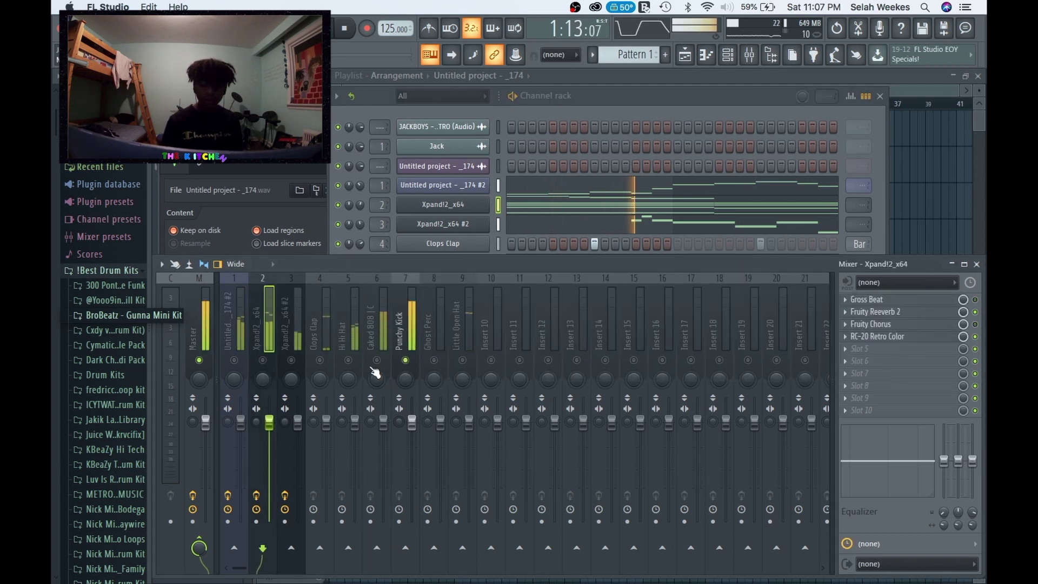
click(376, 346)
click(392, 232)
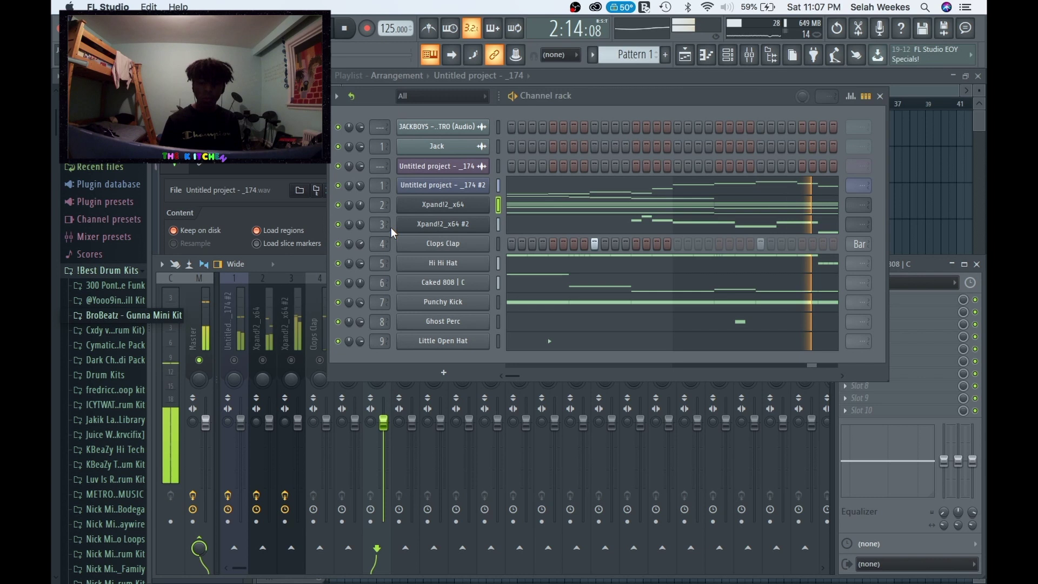
Check the Punchy Kick level in the mixer against the other tracks during playback
key(F9)
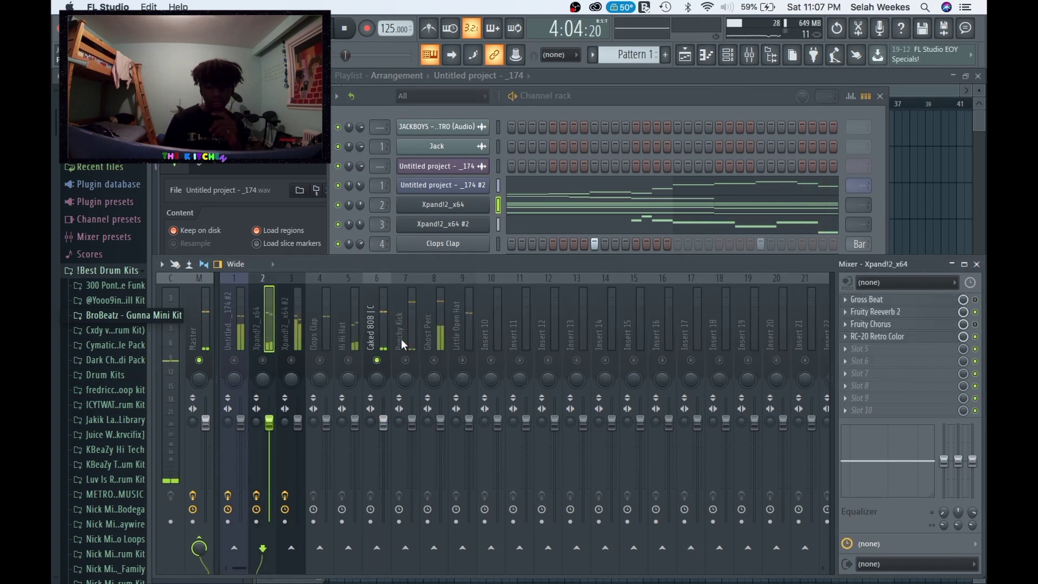
click(407, 317)
click(392, 206)
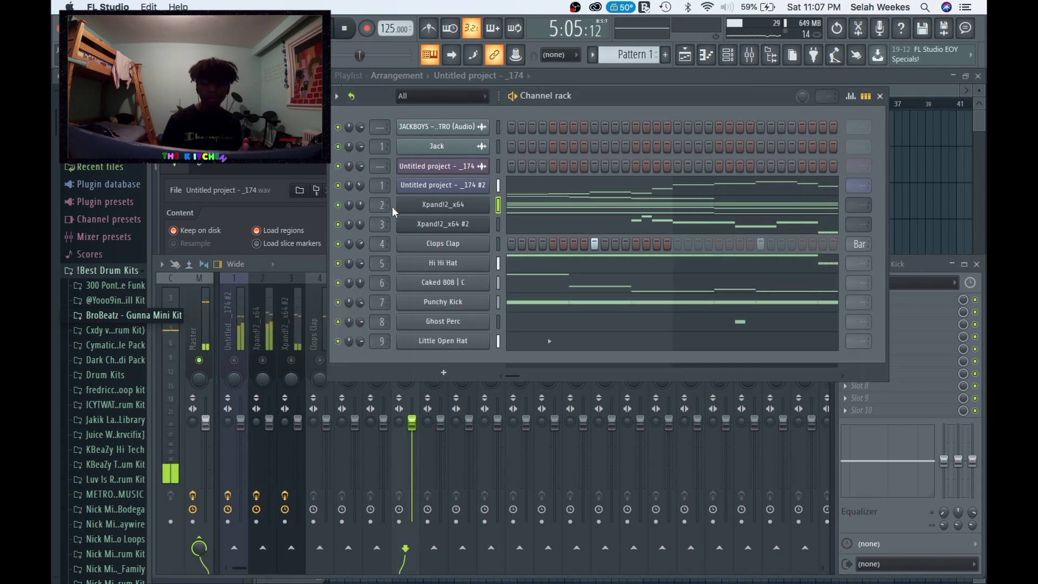
click(275, 322)
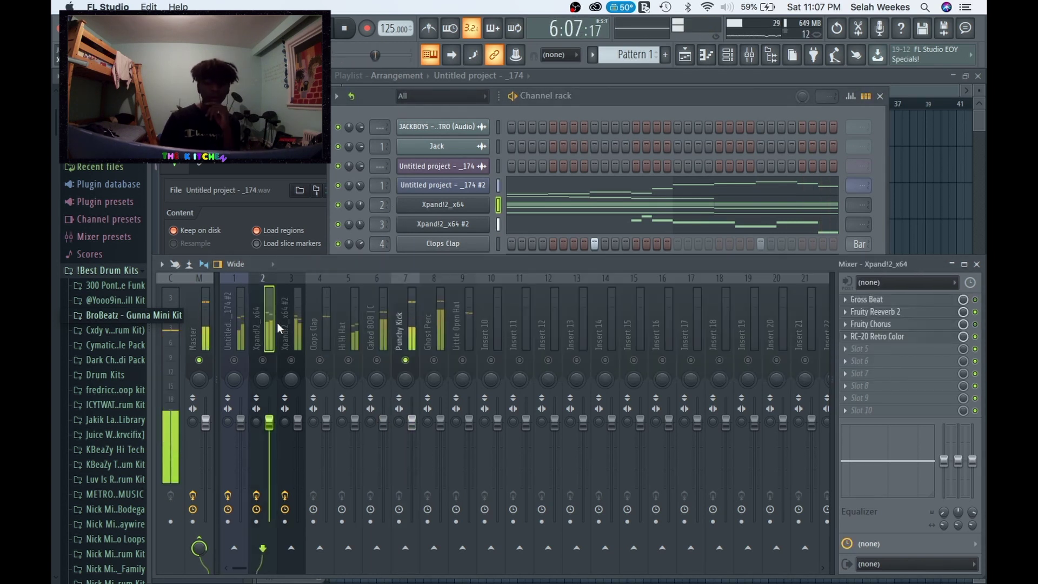
click(413, 325)
click(394, 233)
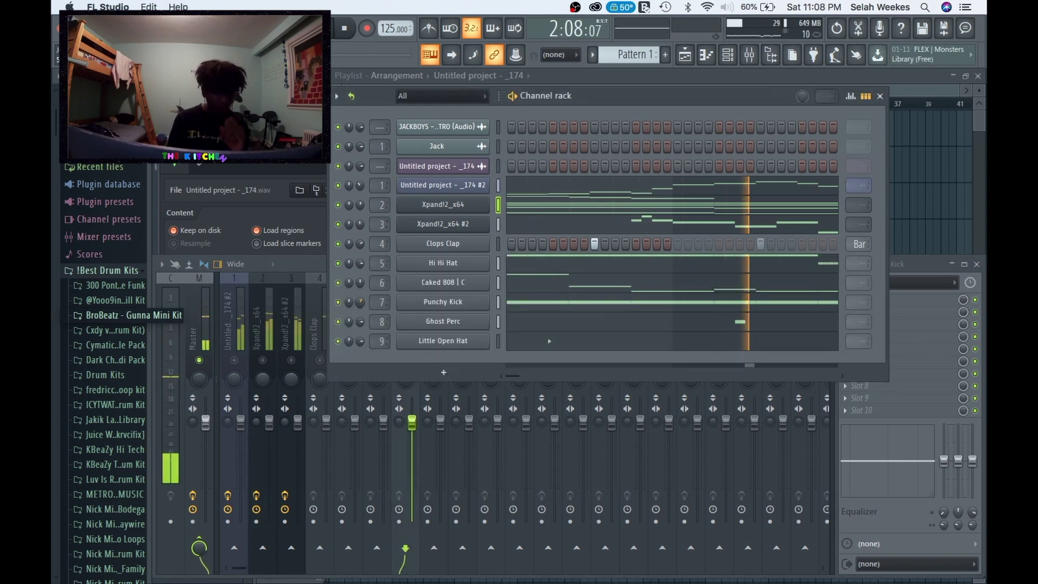
Add one Ghost Perc note on the middle of each bar through bar 8, and close the piano roll
click(442, 346)
click(392, 226)
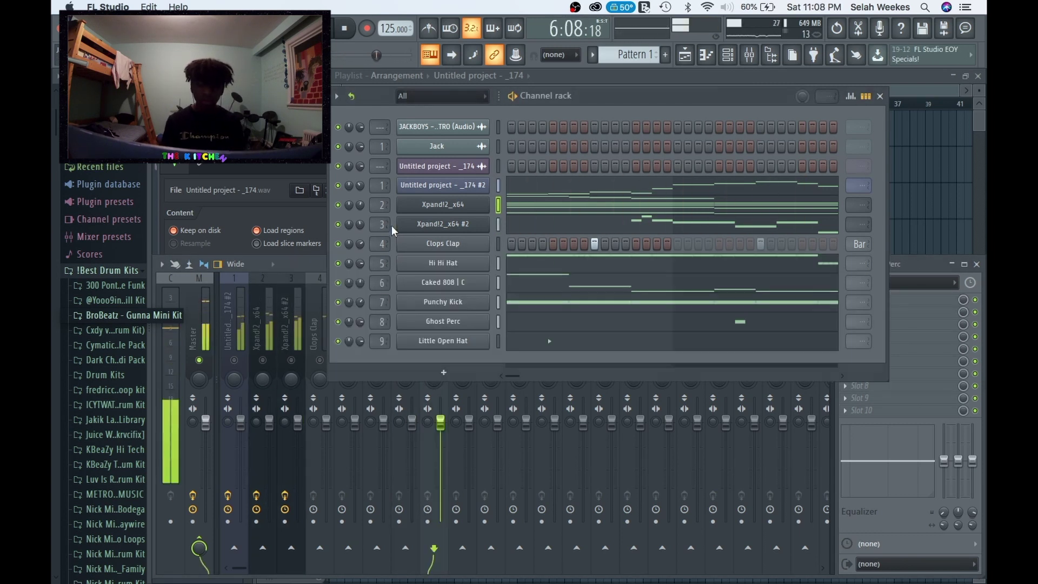
click(524, 322)
click(427, 184)
click(492, 183)
click(556, 183)
click(620, 183)
click(684, 183)
click(980, 74)
Check the Ghost Perc mixer track's level and lower the Ghost Perc channel volume
key(F9)
click(437, 327)
click(497, 169)
drag(360, 321, 360, 338)
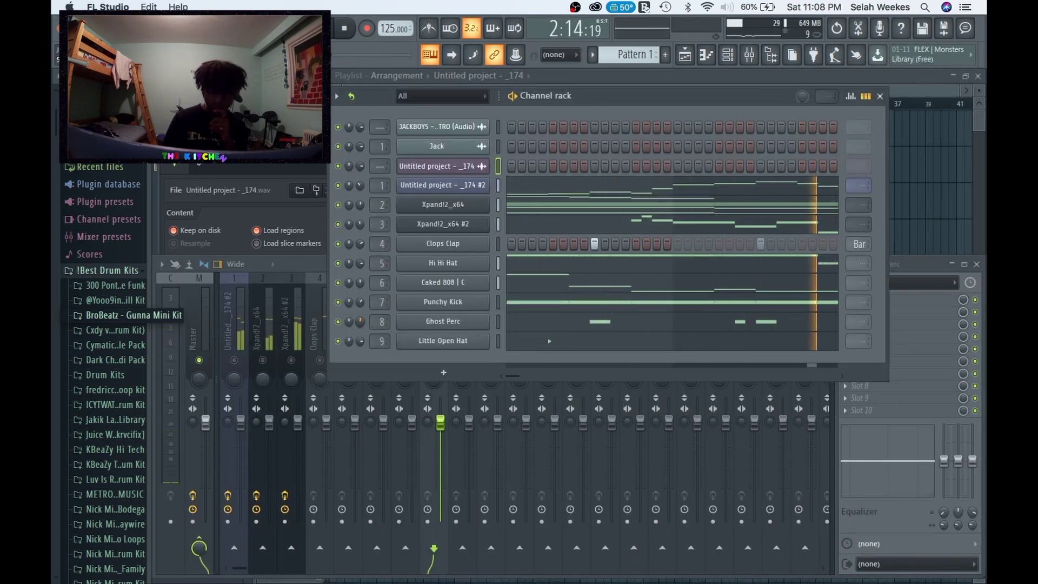
Solo the Little Open Hat mixer track, check its level during playback, and bring all tracks back in
click(268, 318)
right_click(462, 360)
click(497, 205)
click(291, 324)
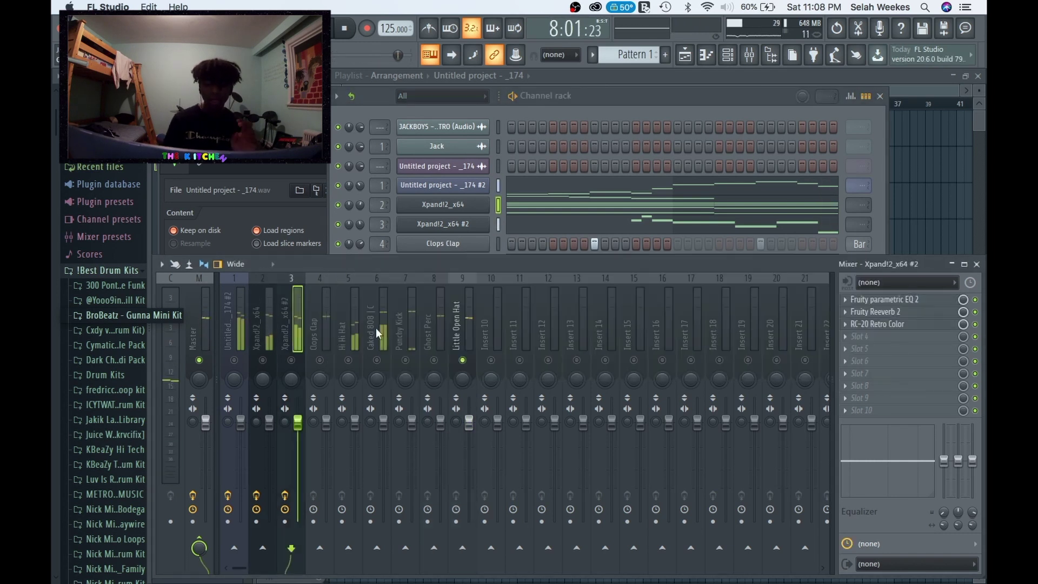
right_click(462, 360)
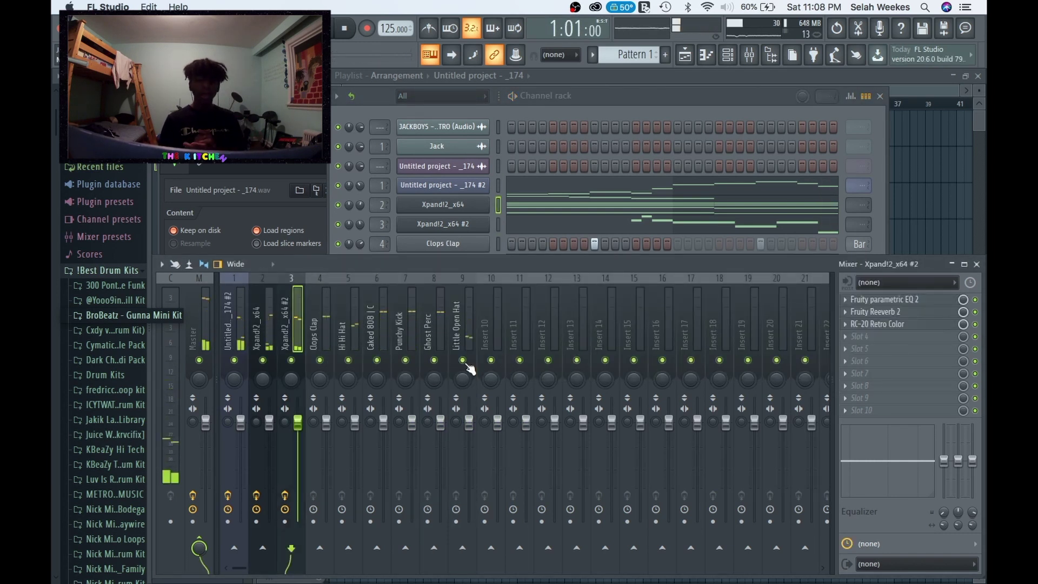
Raise the Master fader, and solo the Punchy Kick track while the beat plays
drag(206, 422, 206, 398)
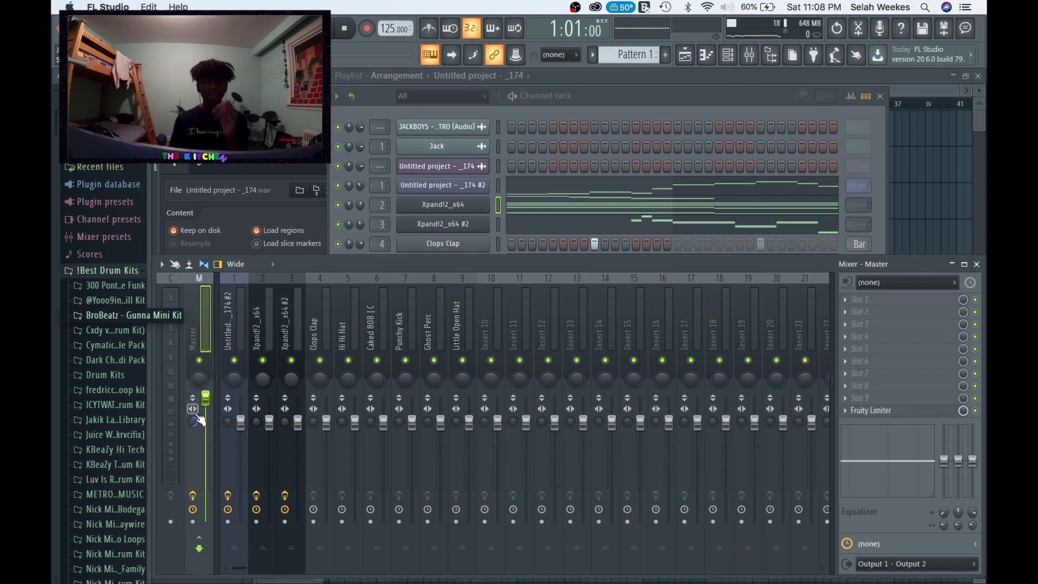
right_click(406, 360)
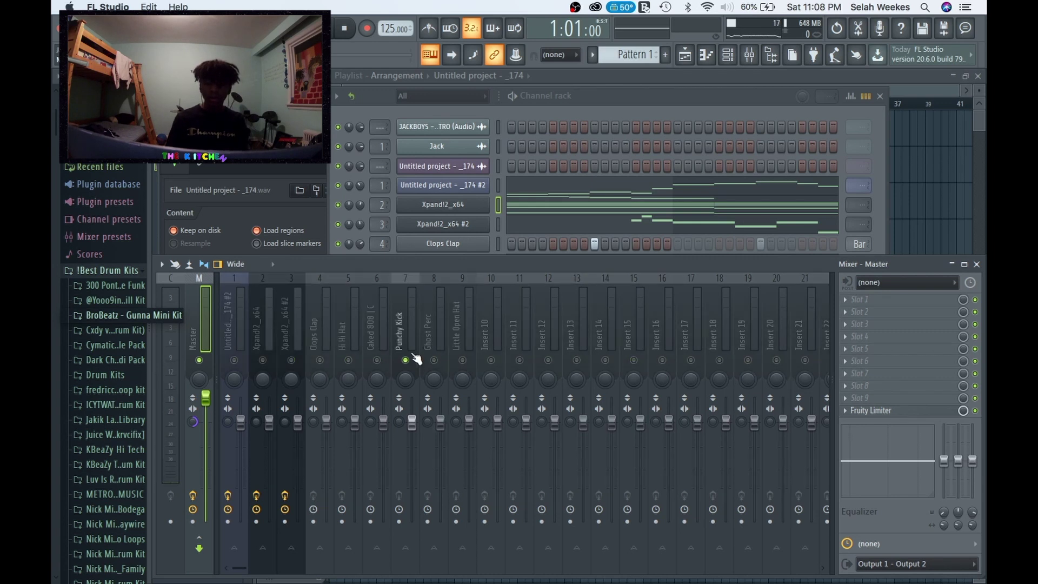
key(space)
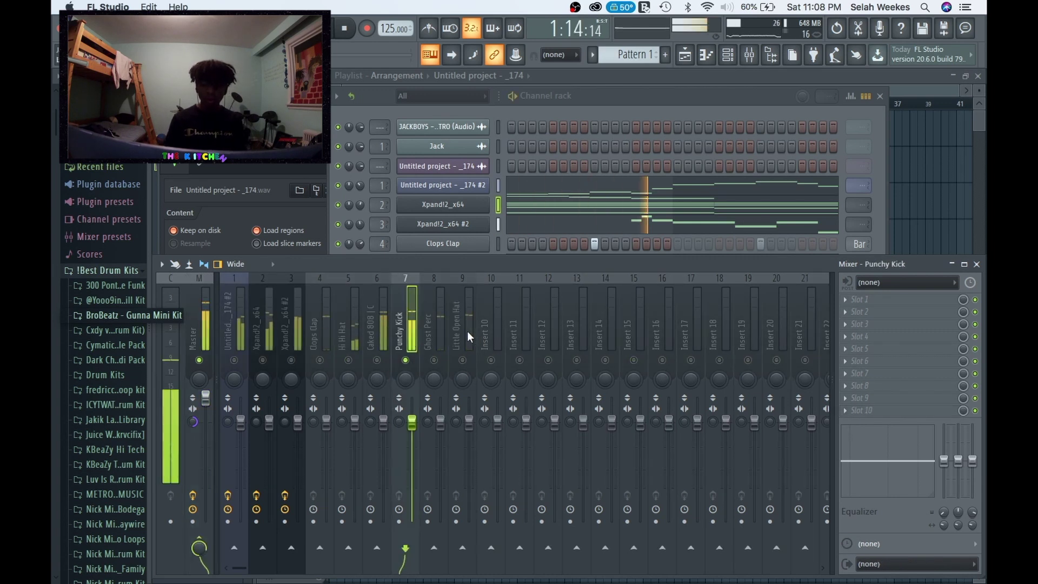
Lower the faders of mixer tracks 1 to 9 together by the same amount
drag(464, 334, 235, 334)
drag(241, 422, 241, 442)
click(549, 319)
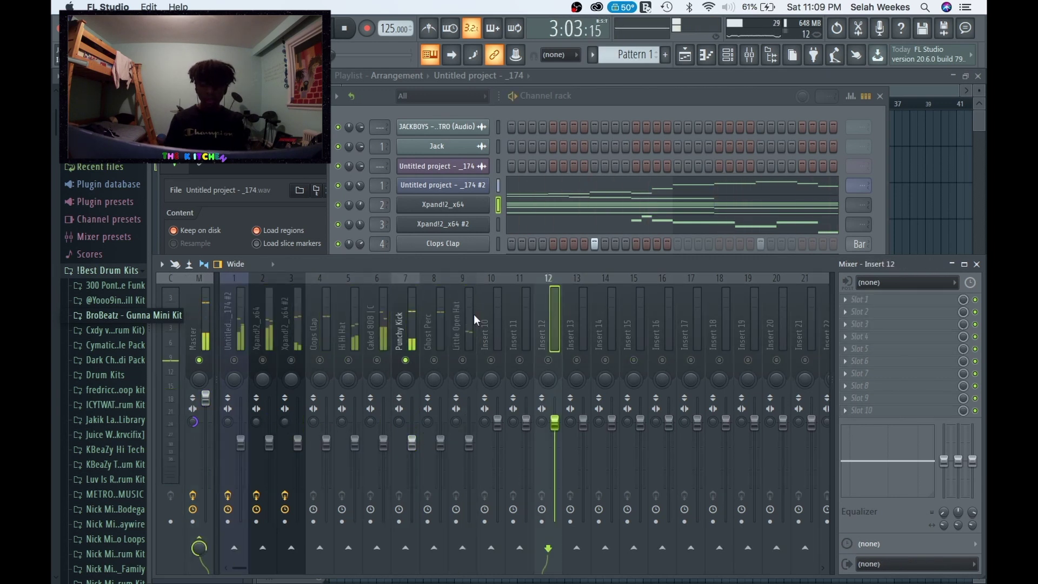
Unmute the Caked 808 and Clops Clap tracks in the maximized mixer, and raise the kick, 808 and clap faders
click(376, 360)
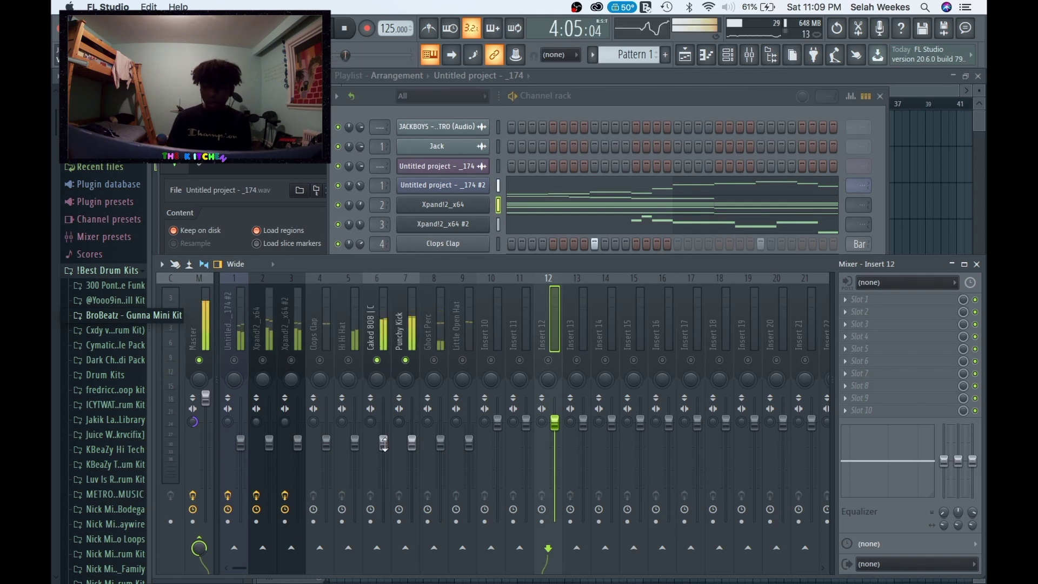
click(965, 265)
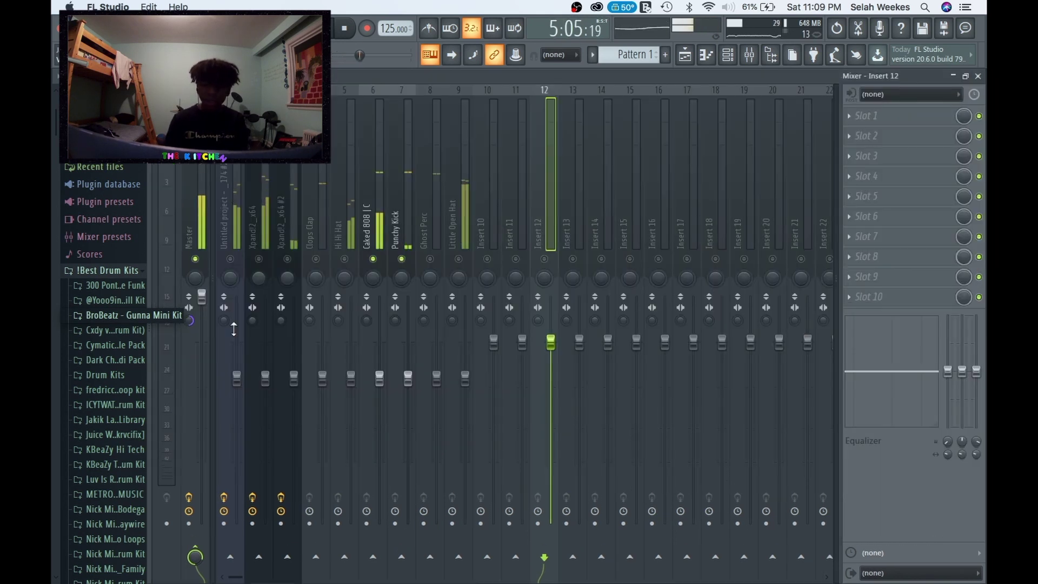
click(326, 255)
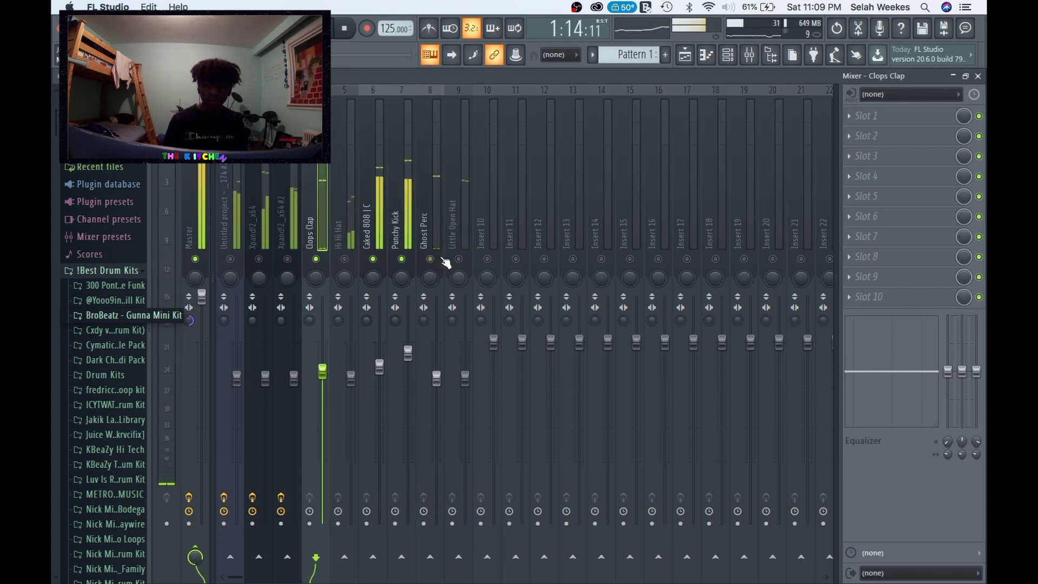
Bring the Ghost Perc, Little Open Hat and Hi Hi Hat tracks back in one by one over the drums
click(441, 398)
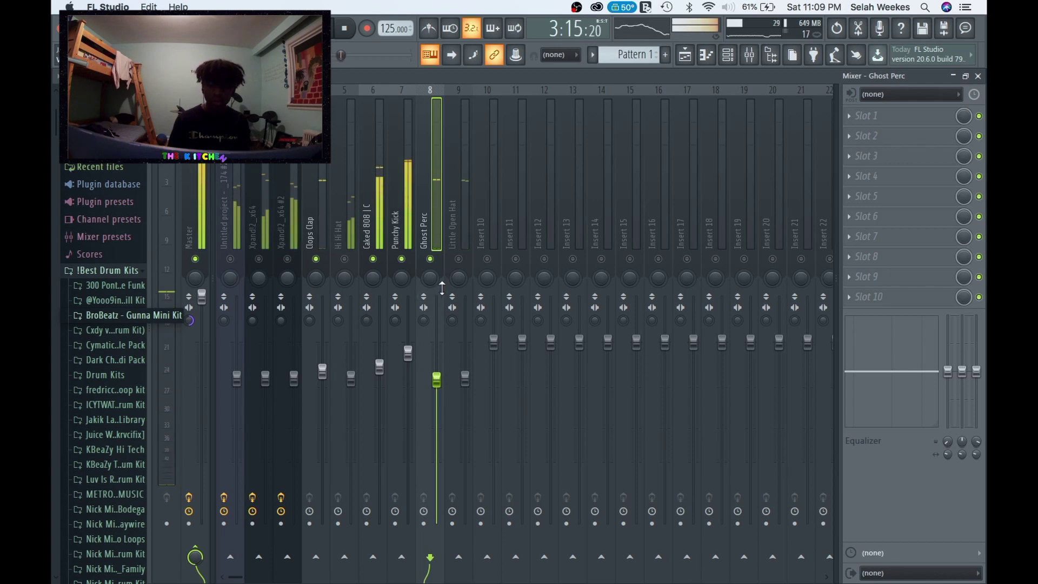
click(459, 260)
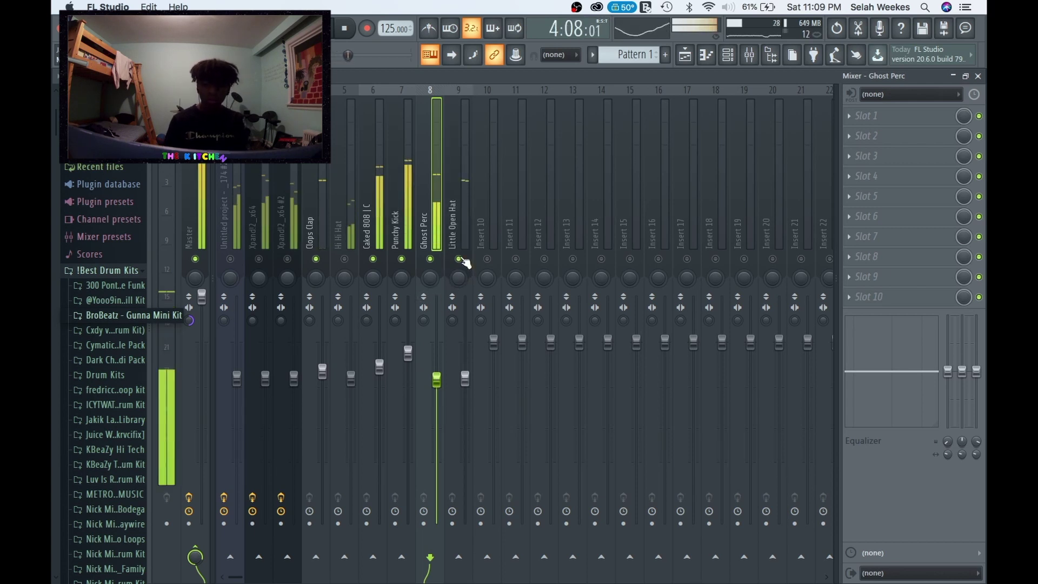
click(344, 260)
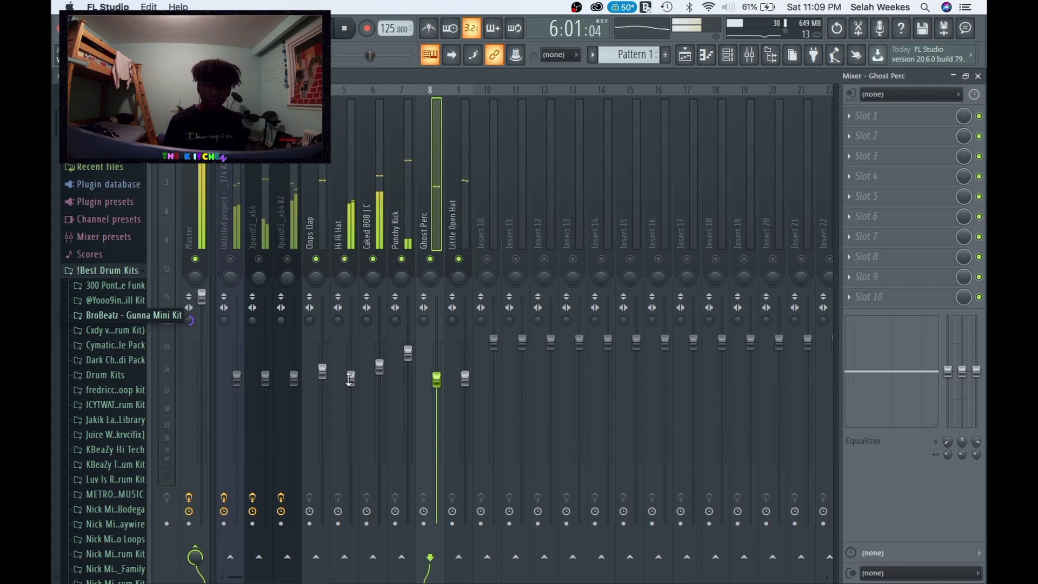
Unmute both Xpand!2 tracks and the chopped sample track, and lower the Xpand!2_x64 #2 fader slightly
click(259, 260)
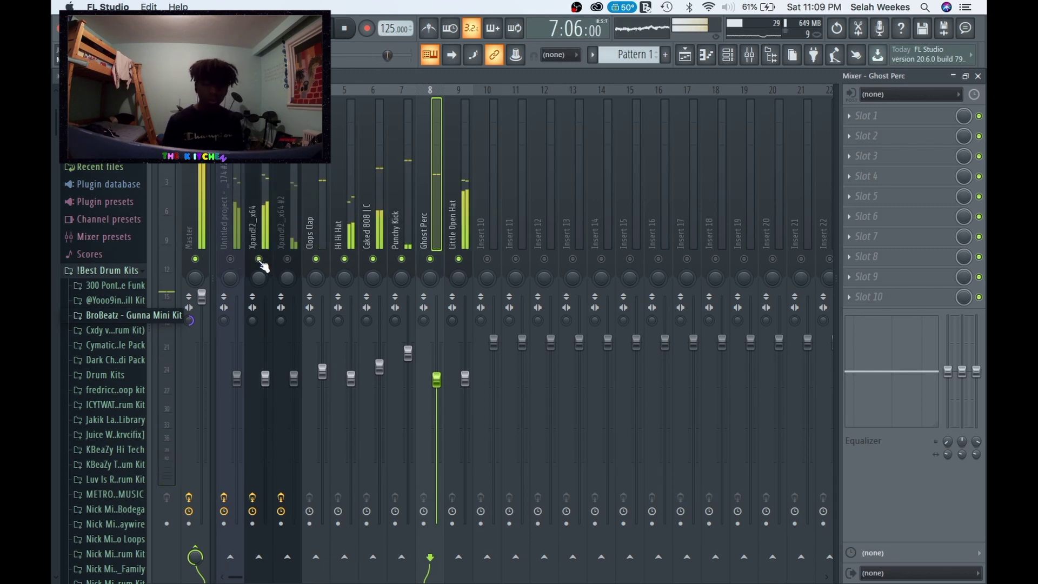
click(264, 378)
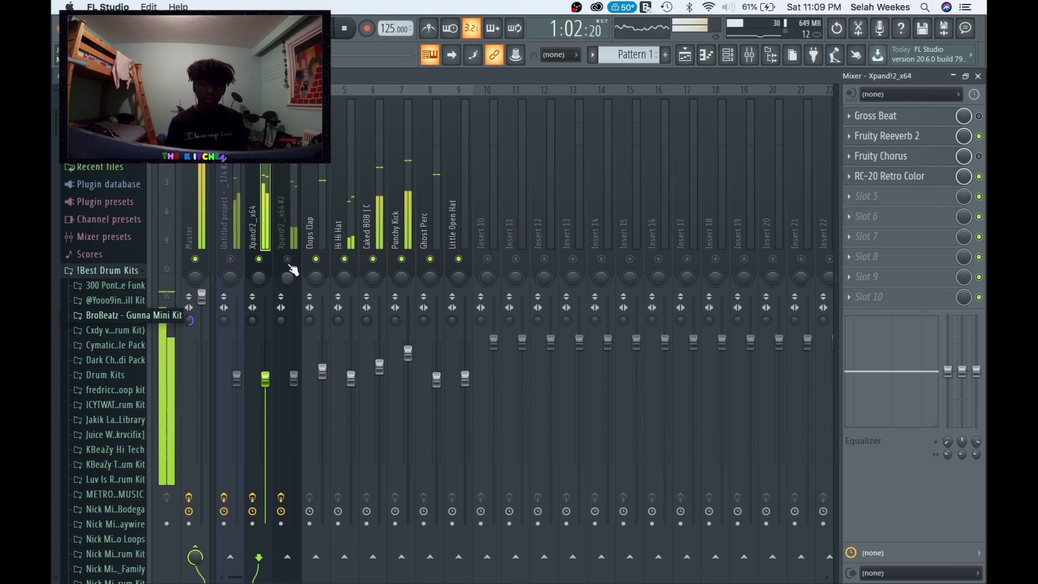
click(294, 380)
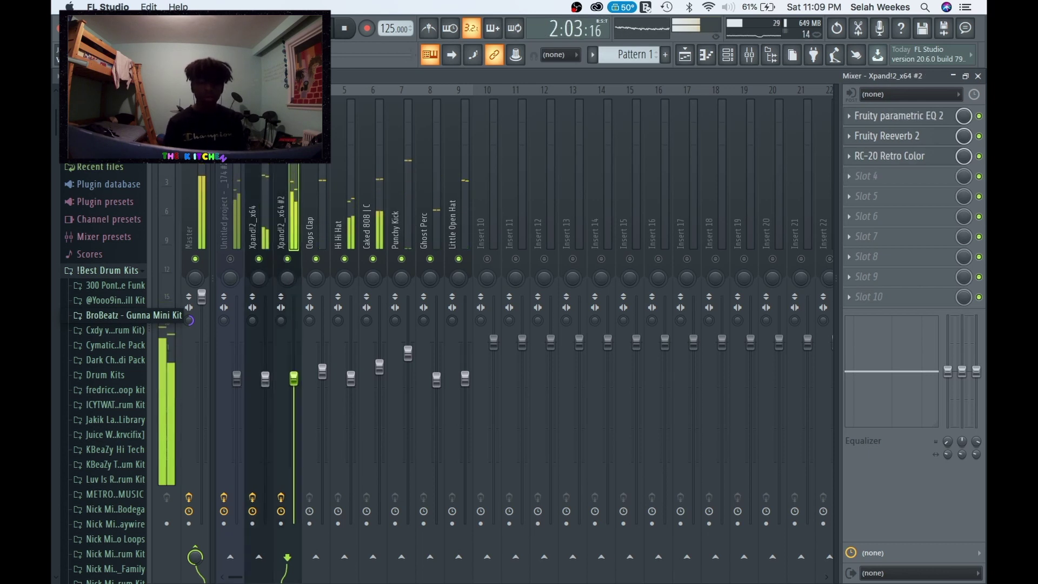
drag(294, 382, 294, 386)
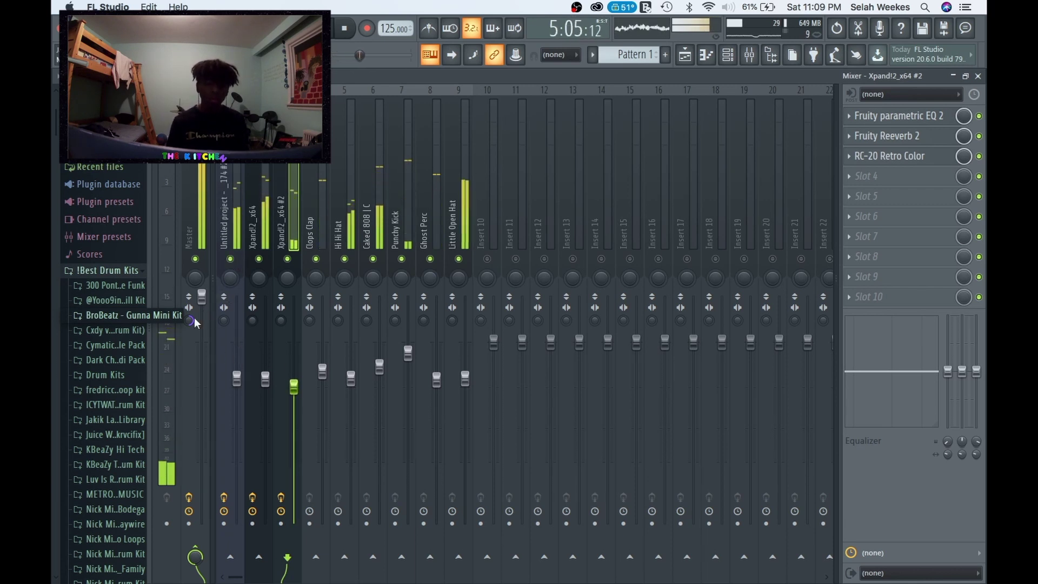
Widen the stereo separation of the chopped sample track, and reset it on the Master and Xpand!2_x64 #2 tracks
right_click(192, 322)
click(200, 322)
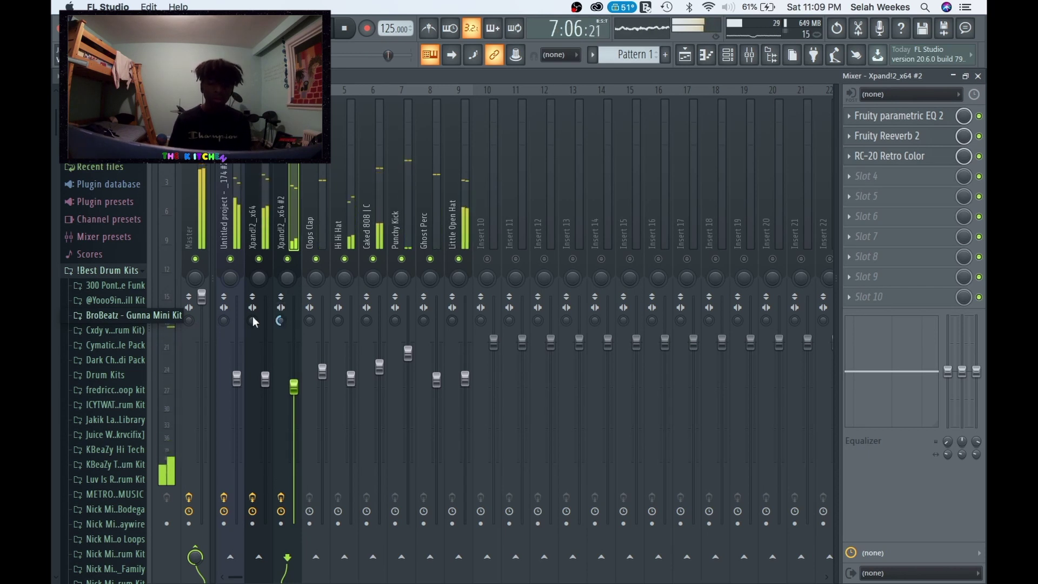
click(224, 320)
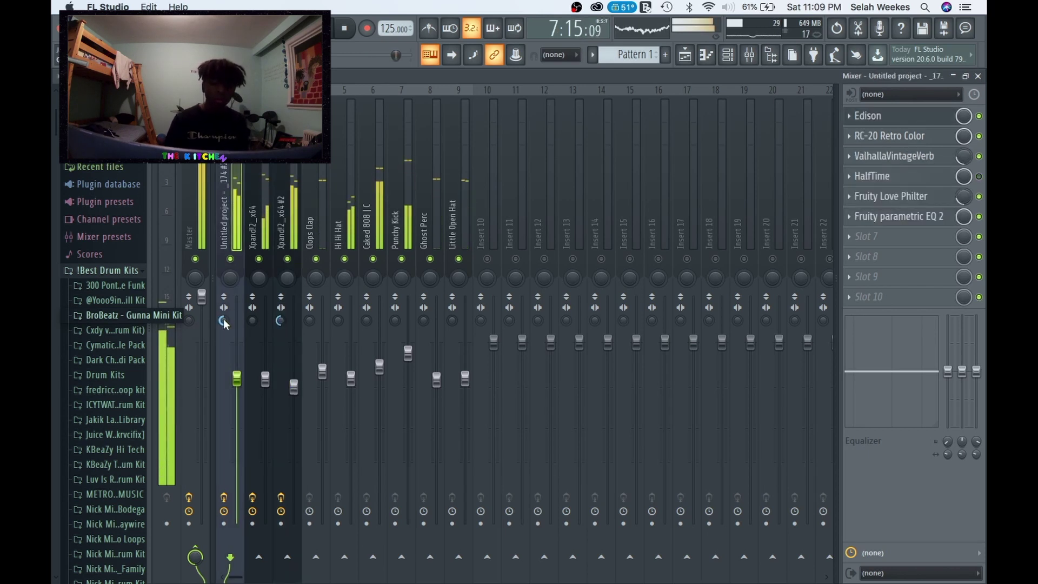
right_click(281, 321)
click(297, 328)
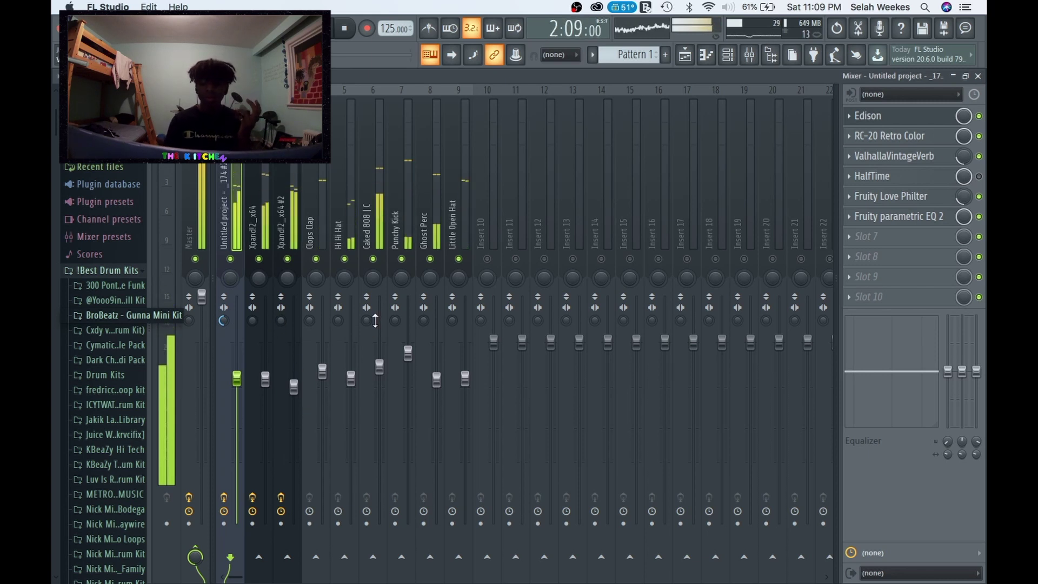
Reset the Master fader to its default level
key(XF86AudioRaiseVolume)
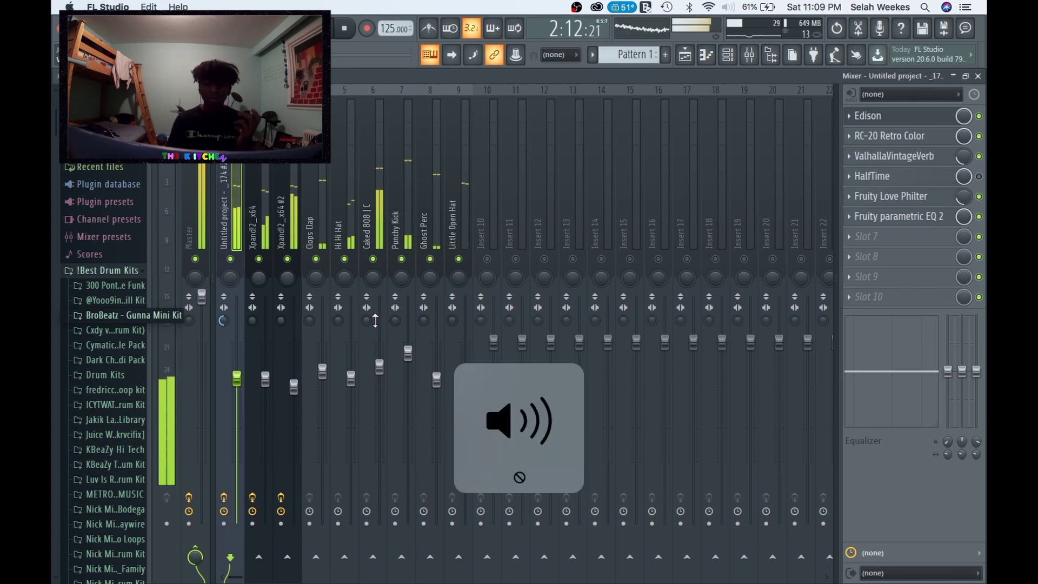
right_click(202, 295)
click(213, 305)
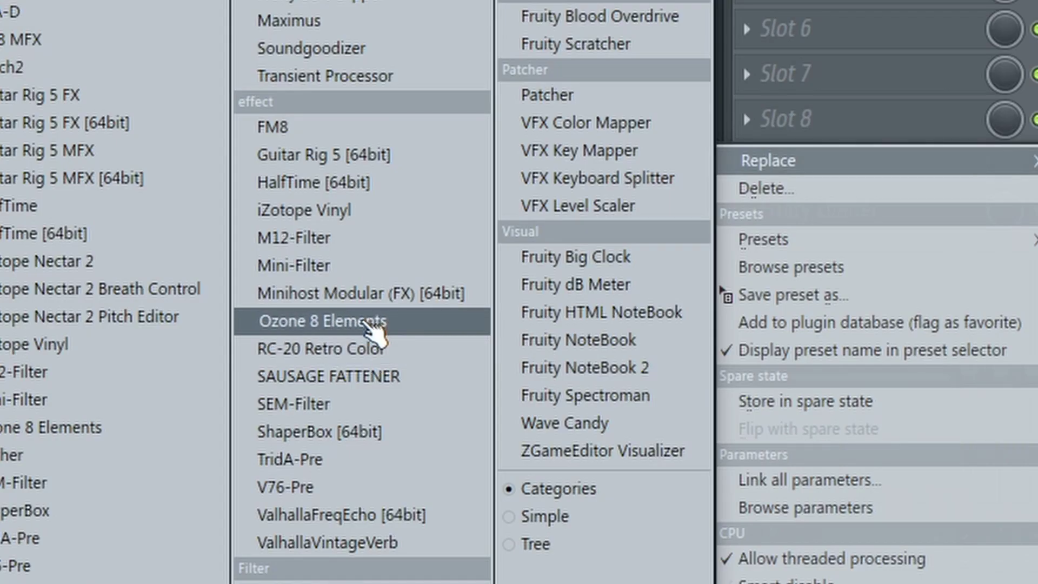
Replace Fruity Limiter on the Master track with Ozone 8 Elements and run its Master Assistant for the Streaming target
click(680, 347)
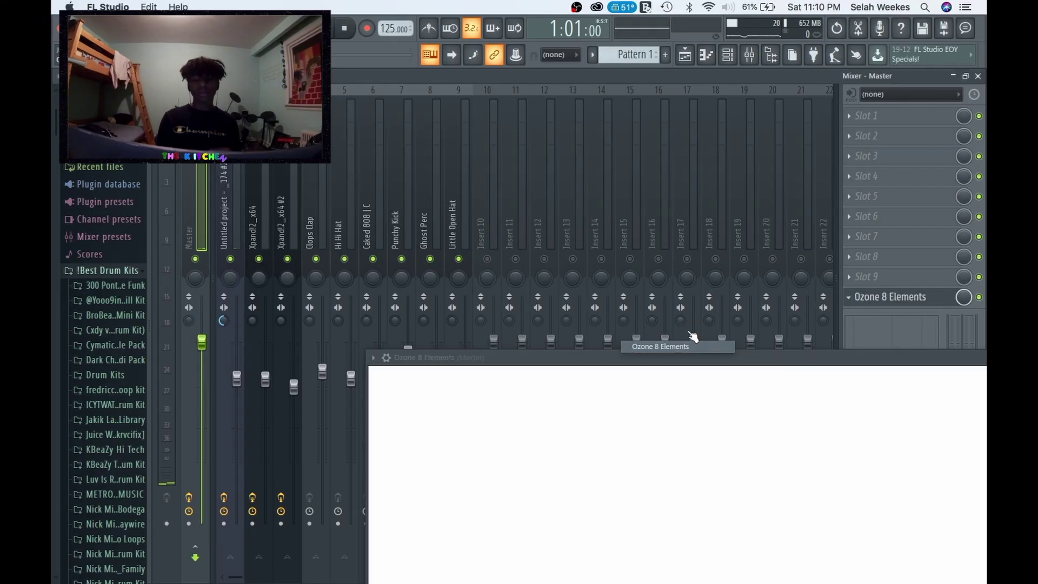
drag(709, 359, 560, 185)
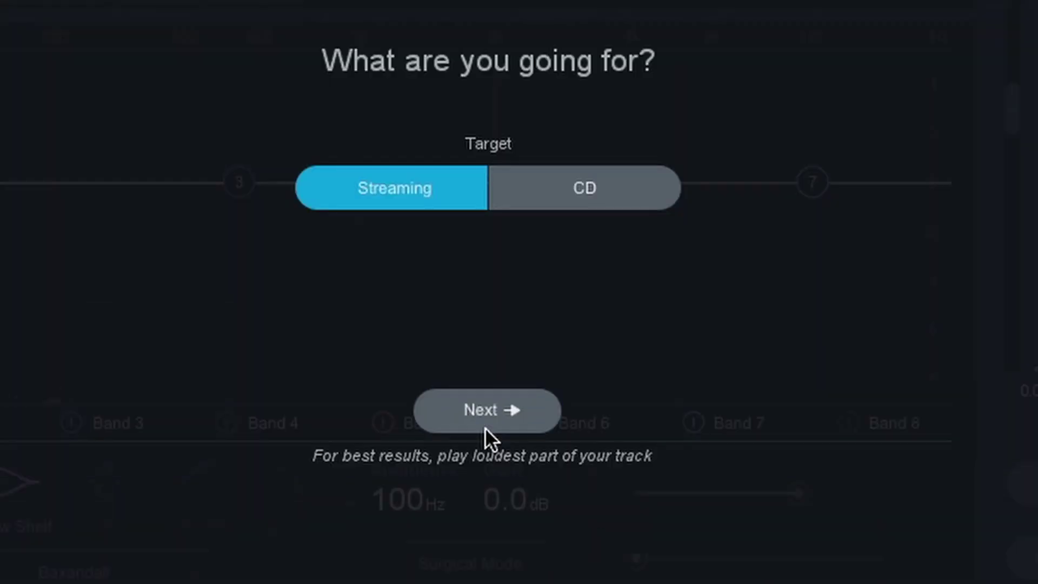
click(486, 427)
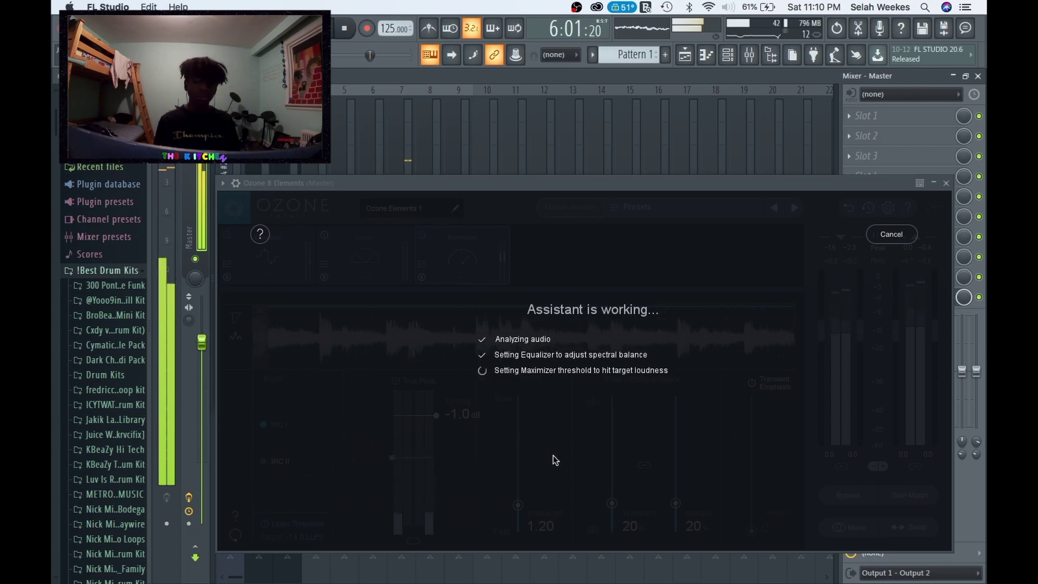
Set the Ozone Maximizer's ceiling to 0.0 dB and lower its threshold, trying -12.4 dB before raising it slightly
drag(550, 247, 549, 195)
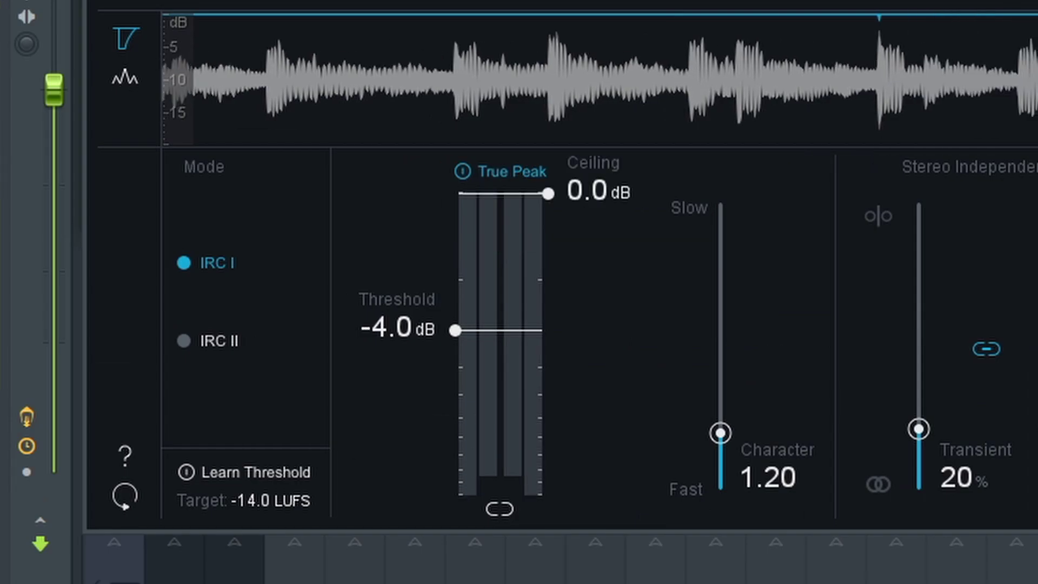
drag(459, 334, 457, 448)
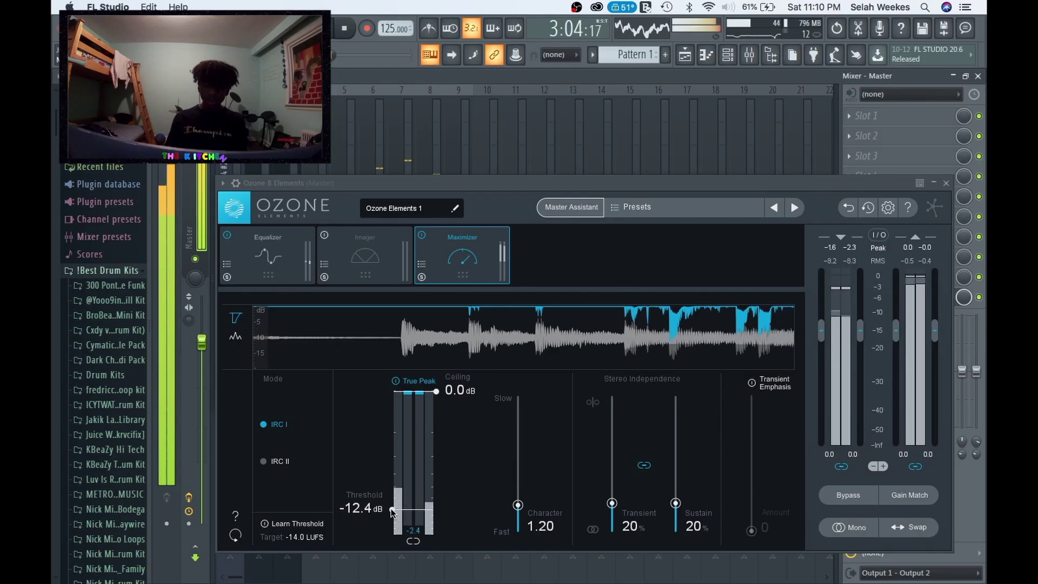
drag(393, 513, 393, 493)
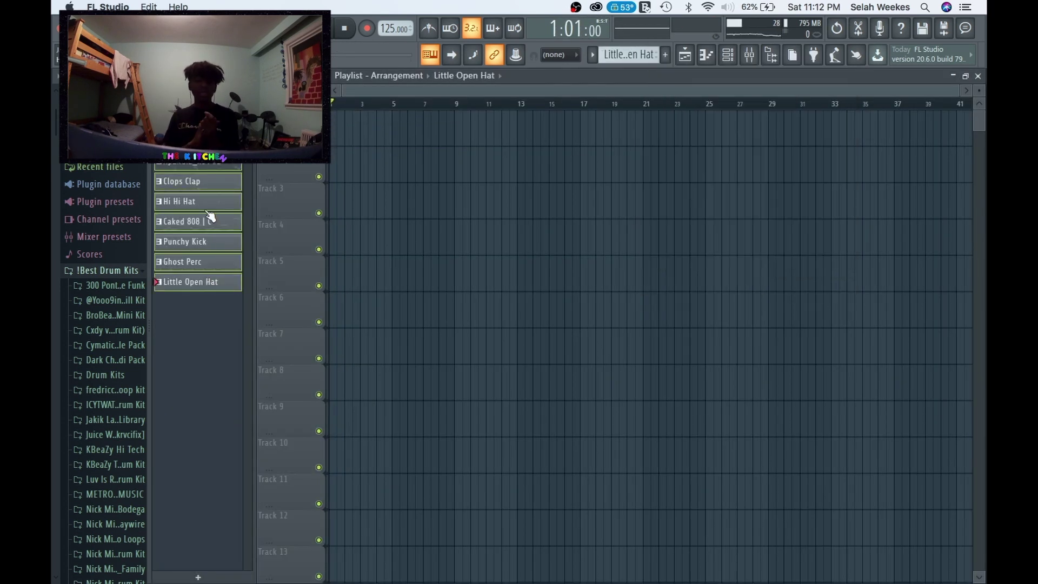
Place the nine split patterns at the playlist start on tracks 1 to 9, and lengthen the Clops Clap clip to eight bars
drag(206, 211, 353, 131)
drag(343, 246, 459, 246)
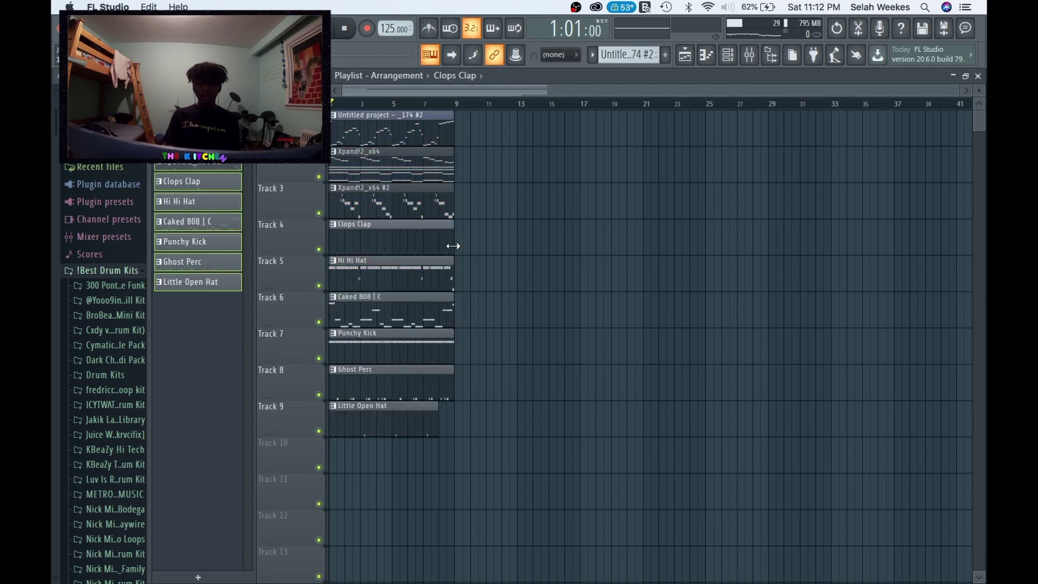
Repeat all nine pattern clips up to bar 65, clear the time selection and return the play position to bar 1
drag(439, 432, 448, 433)
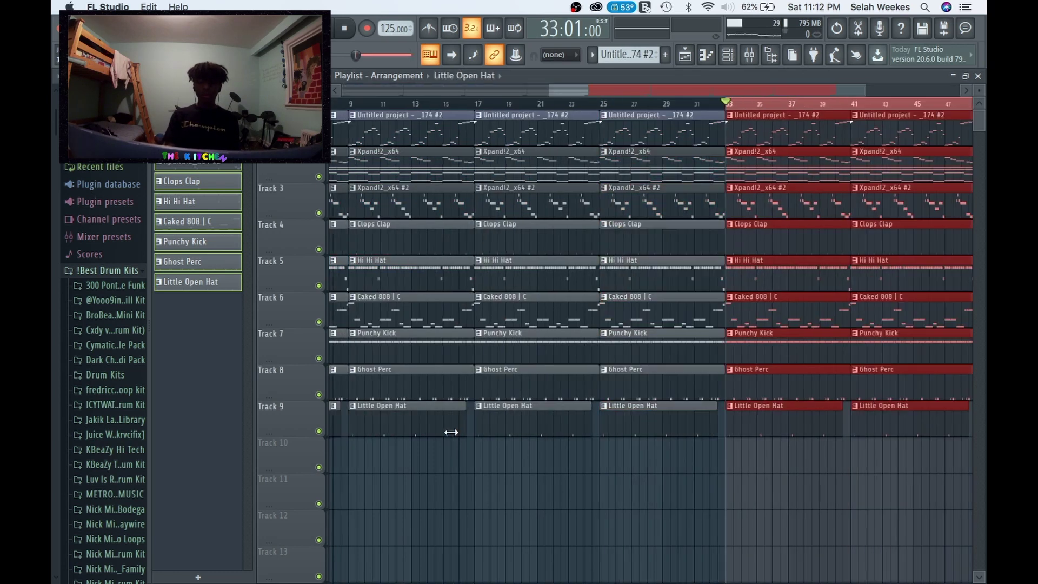
scroll(451, 432, up, 4)
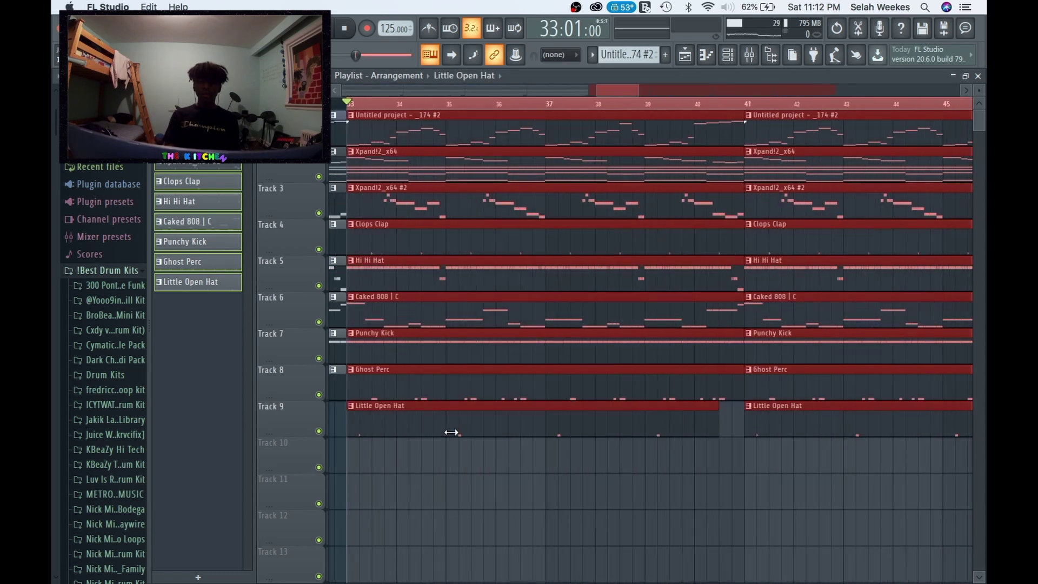
scroll(451, 432, down, 6)
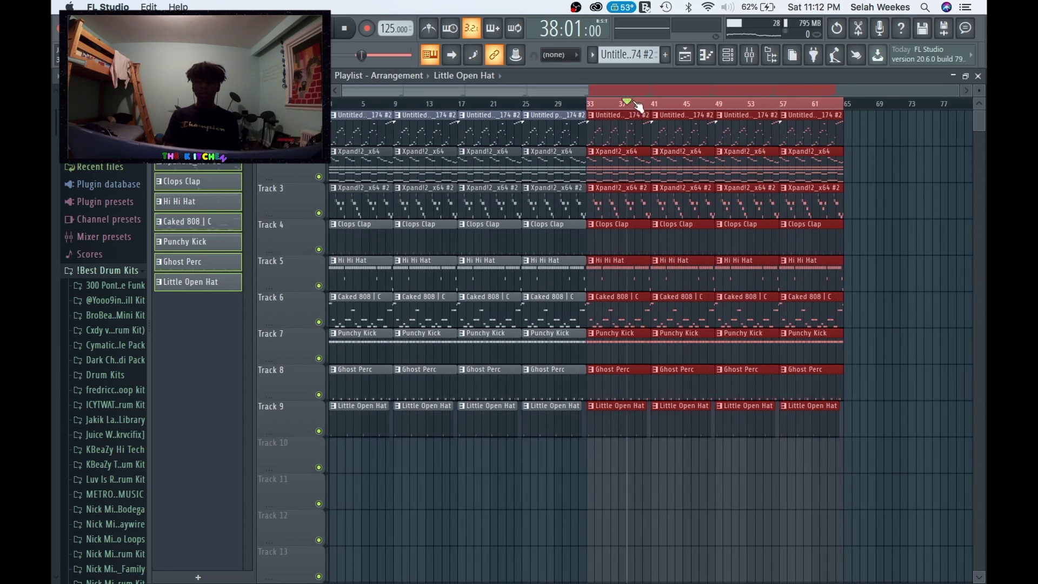
double_click(634, 101)
drag(622, 103, 329, 103)
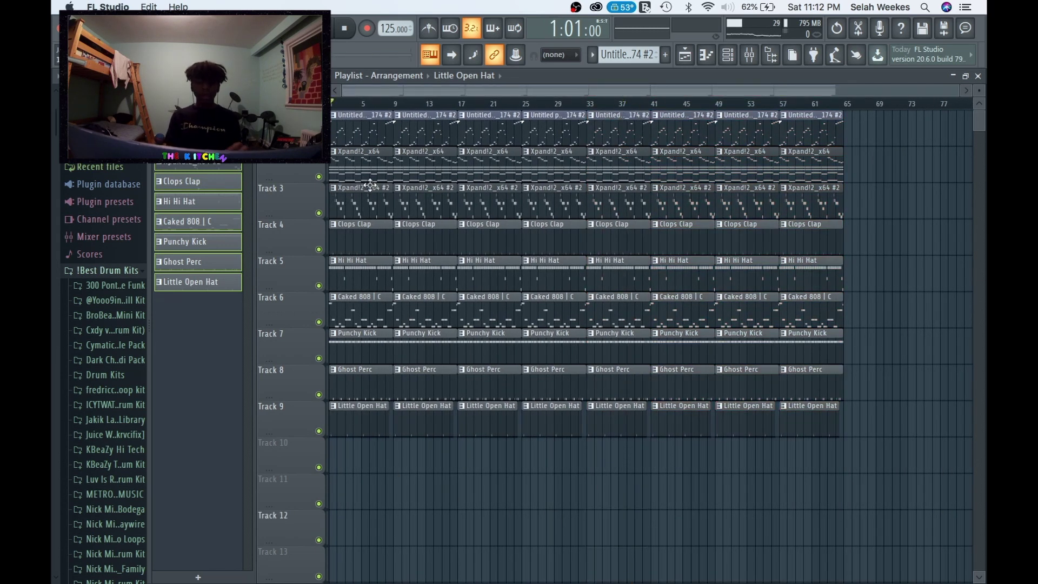
Delete the clips on tracks 2 to 9 from the first eight bars, leaving only the sample, and play the intro
drag(375, 168, 373, 530)
click(576, 532)
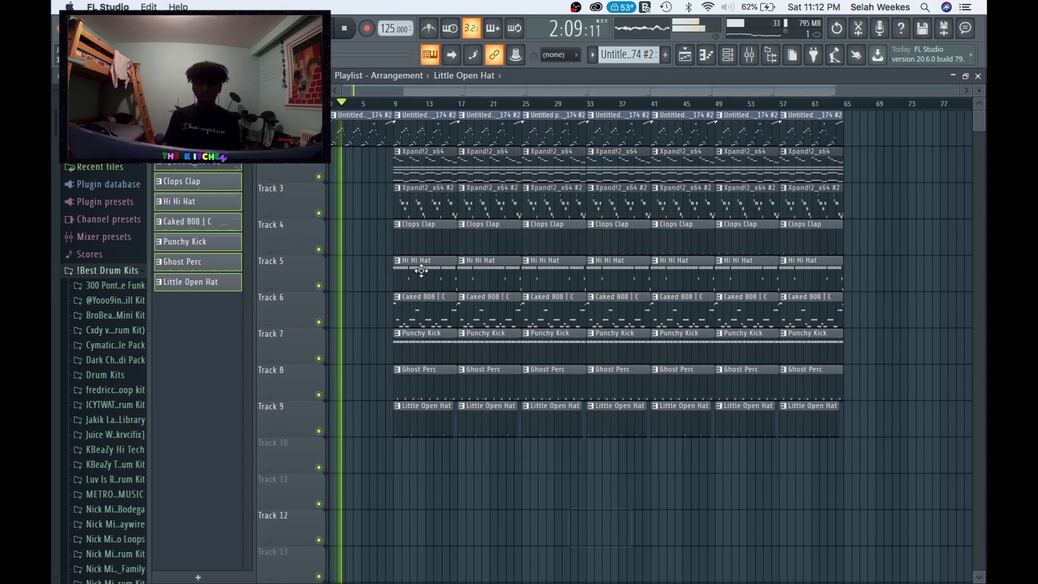
key(space)
Create an automation clip for the HalfTime mix level on the sample's mixer track, and play the arrangement
key(F9)
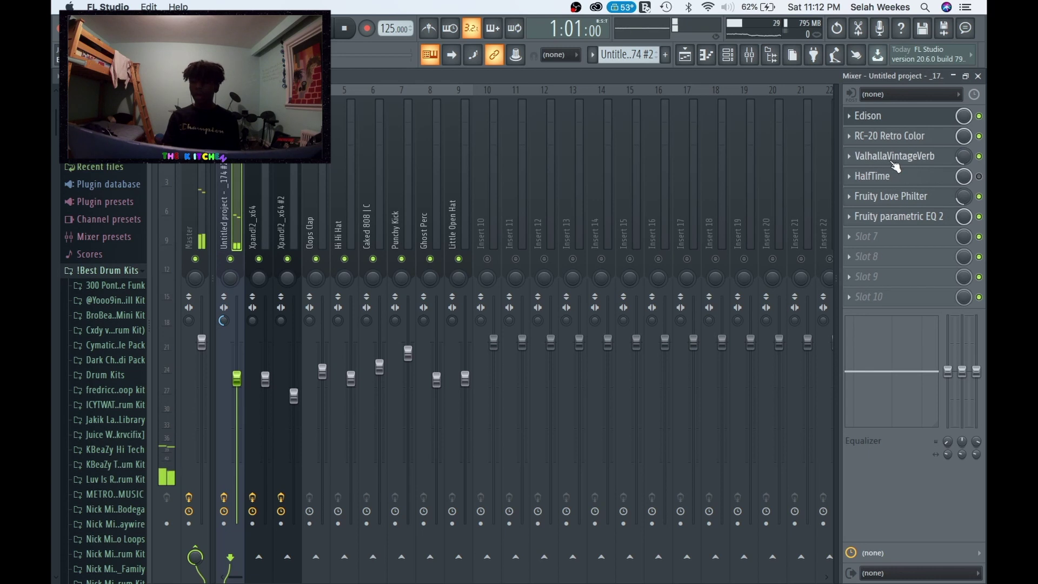
right_click(965, 176)
click(919, 227)
key(space)
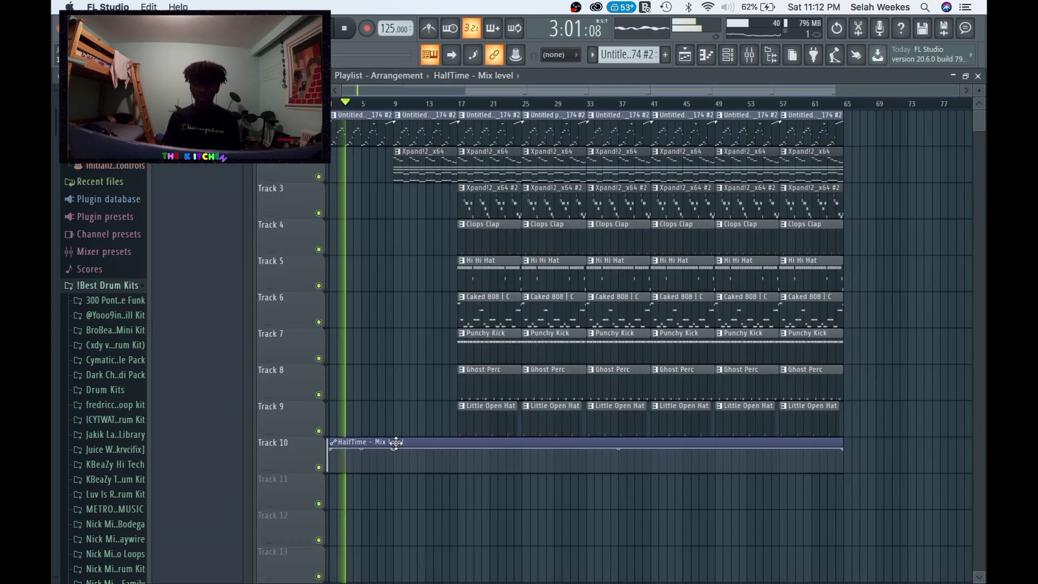
Shape the HalfTime mix level automation on track 10 to stay high until bar 9 and drop to zero for the remaining bars
right_click(394, 448)
right_click(394, 471)
drag(843, 449, 844, 473)
drag(852, 416, 523, 423)
click(873, 411)
right_click(876, 411)
drag(424, 186, 431, 220)
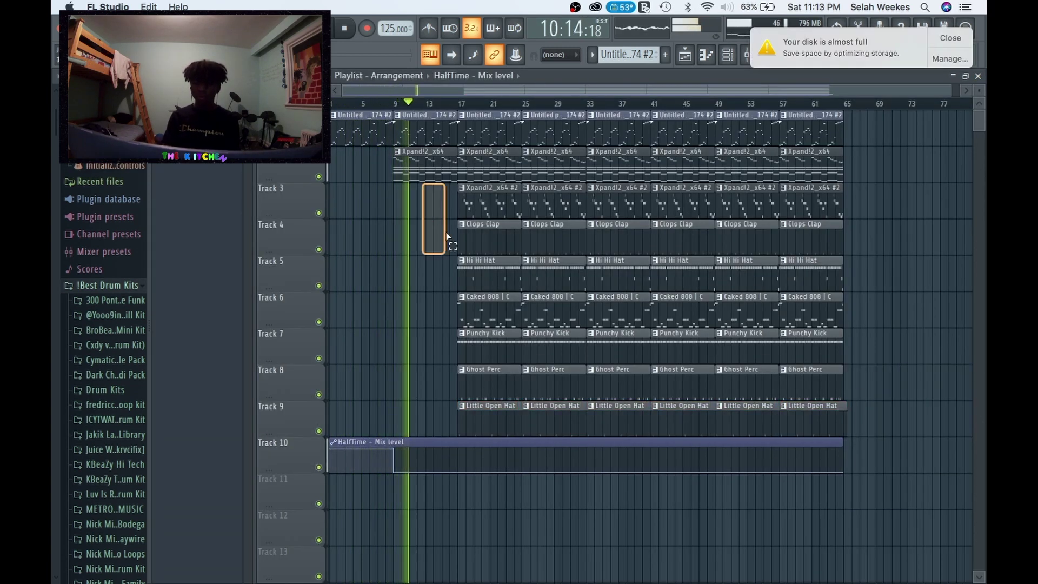
Add a Caked 808 pattern clip on track 6 at bar 9
click(484, 311)
click(398, 311)
click(928, 373)
right_click(930, 373)
Try adjusting the end of the Little Open Hat clips on track 9, undo the change and play the arrangement
scroll(853, 431, up, 1)
scroll(849, 428, down, 1)
scroll(814, 422, up, 4)
drag(890, 422, 879, 424)
key(super+z)
scroll(879, 424, down, 3)
key(space)
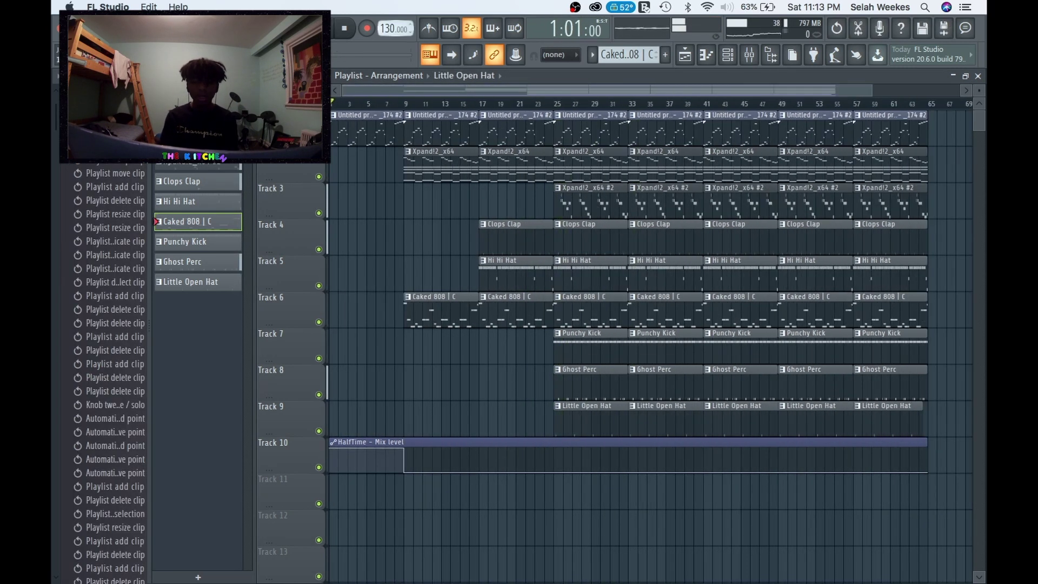
Add a Punchy Kick pattern clip on track 7 at bar 17 and play the arrangement
click(184, 241)
click(483, 346)
key(space)
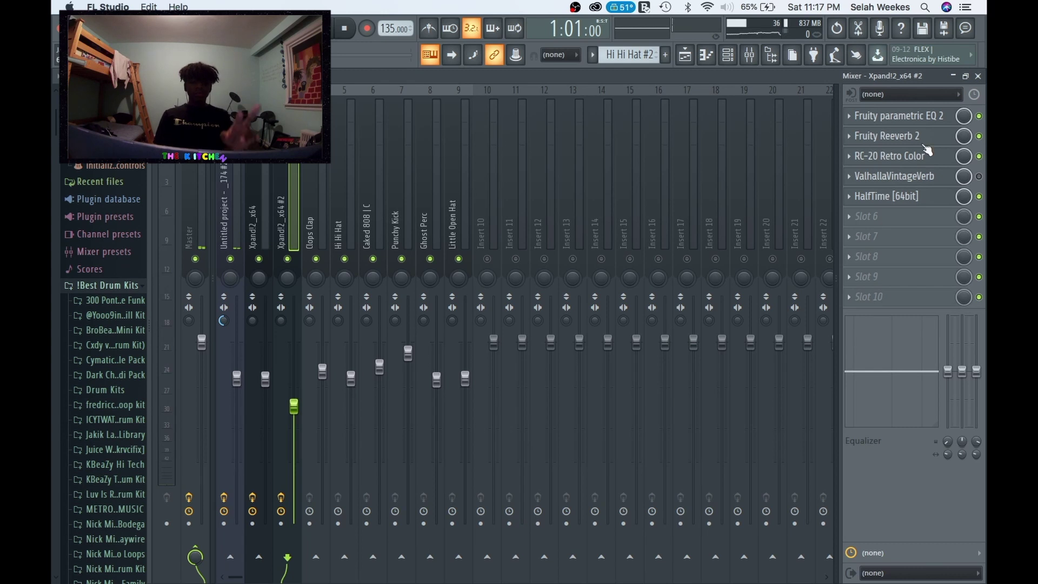
Create an automation clip for the HalfTime [64bit] mix level on the Xpand!2_x64 #2 mixer track and close the mixer
right_click(965, 197)
click(930, 288)
click(978, 76)
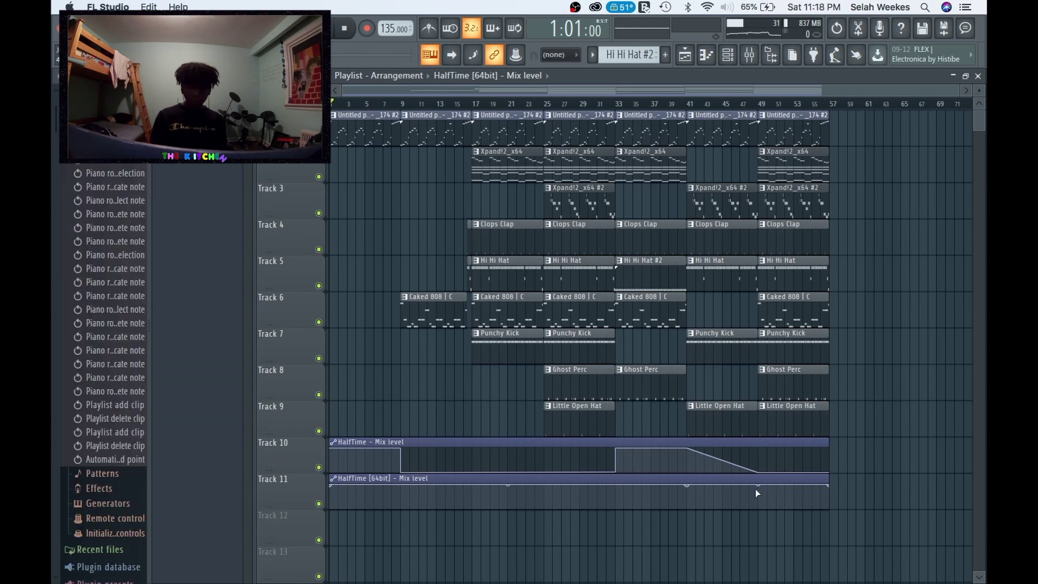
Shape the HalfTime [64bit] automation to be raised only from bar 41 to 49 and zero elsewhere, and play from bar 41
right_click(758, 491)
drag(758, 491, 759, 487)
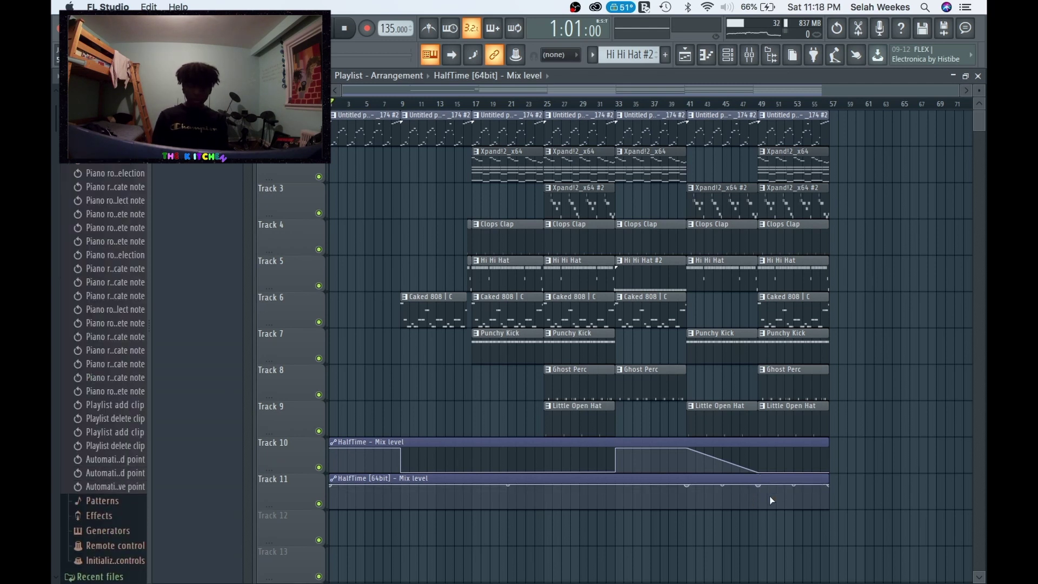
right_click(769, 499)
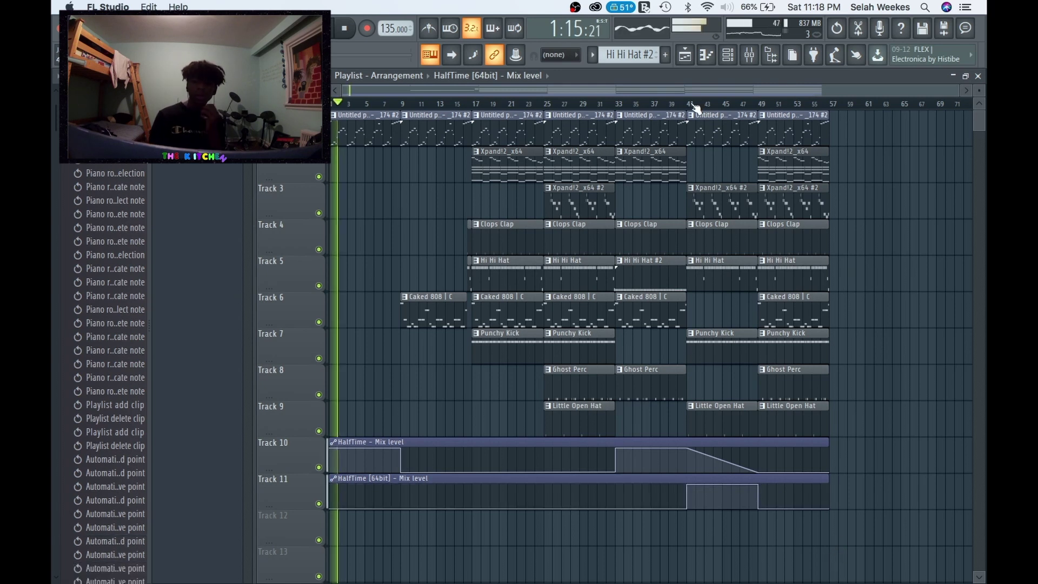
click(691, 104)
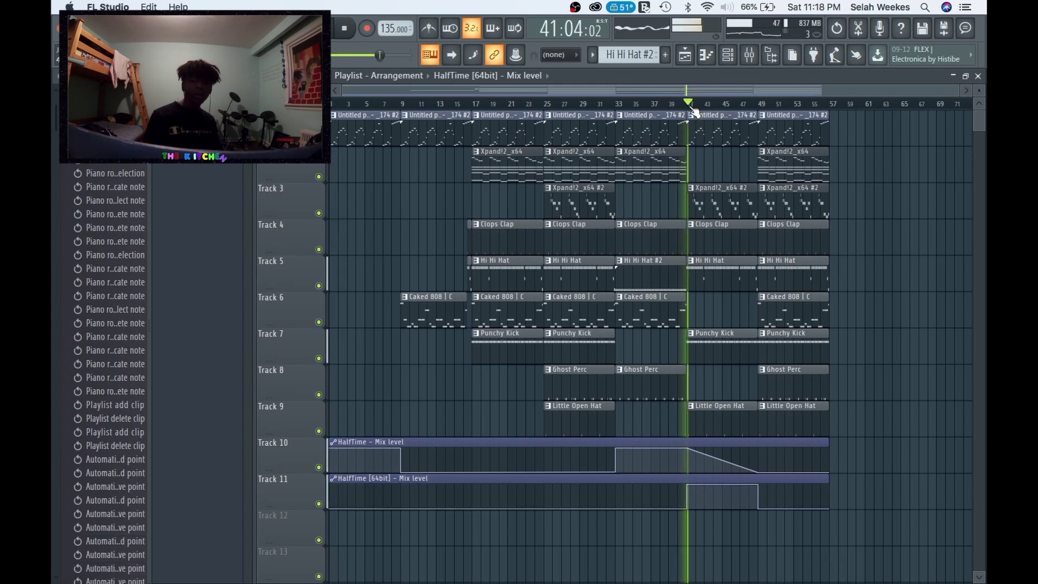
click(870, 334)
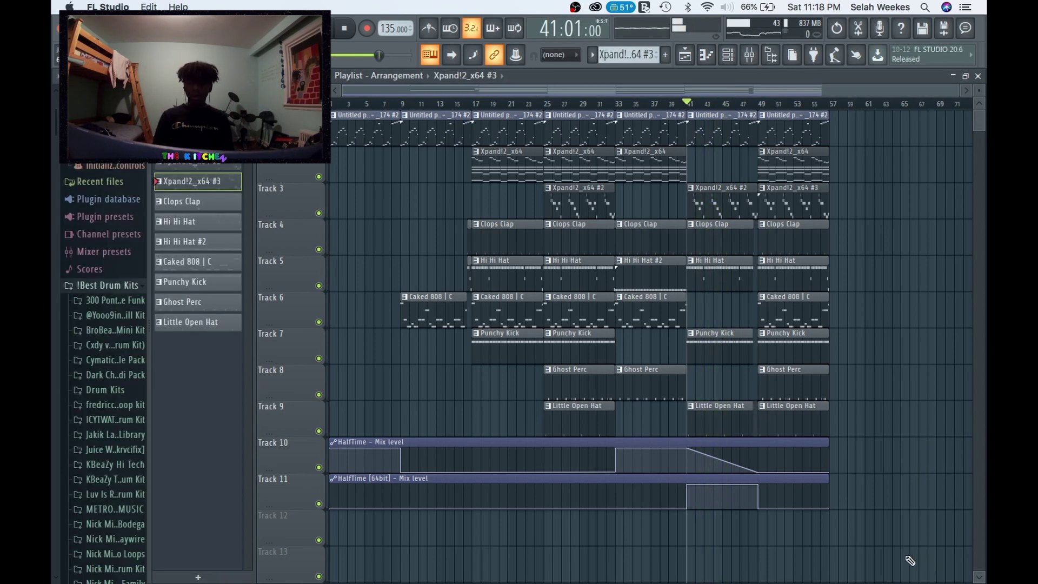
Try duplicating all clips of the arrangement after bar 57, and undo the duplication
drag(899, 545, 410, 130)
key(super+b)
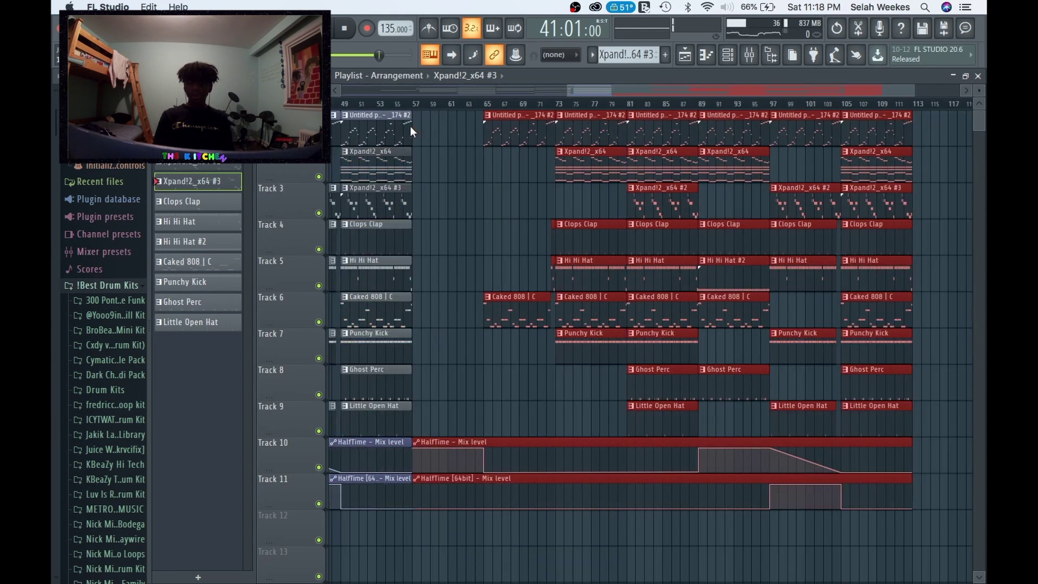
scroll(642, 333, down, 2)
key(super+z)
Place the original sample's audio clip on track 3 at bar 70, after the arrangement, and play it
click(186, 91)
drag(198, 164, 732, 203)
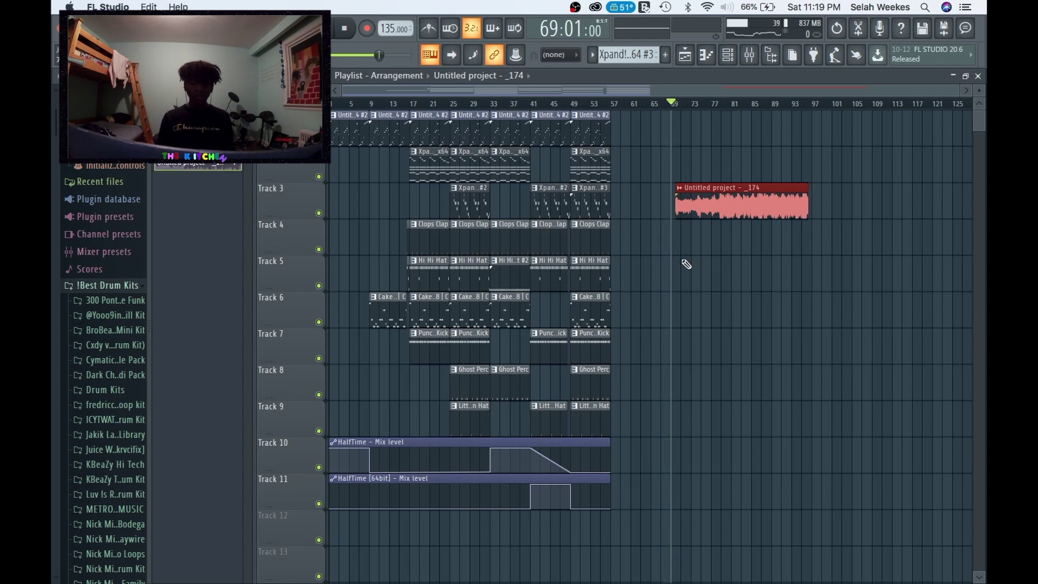
scroll(686, 264, up, 5)
key(space)
scroll(844, 212, up, 3)
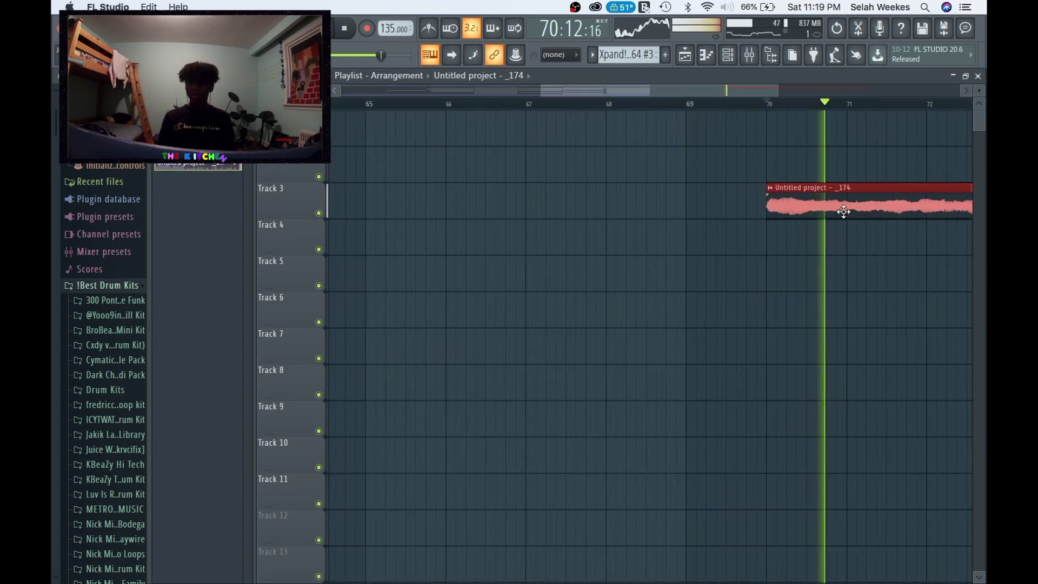
scroll(844, 212, down, 5)
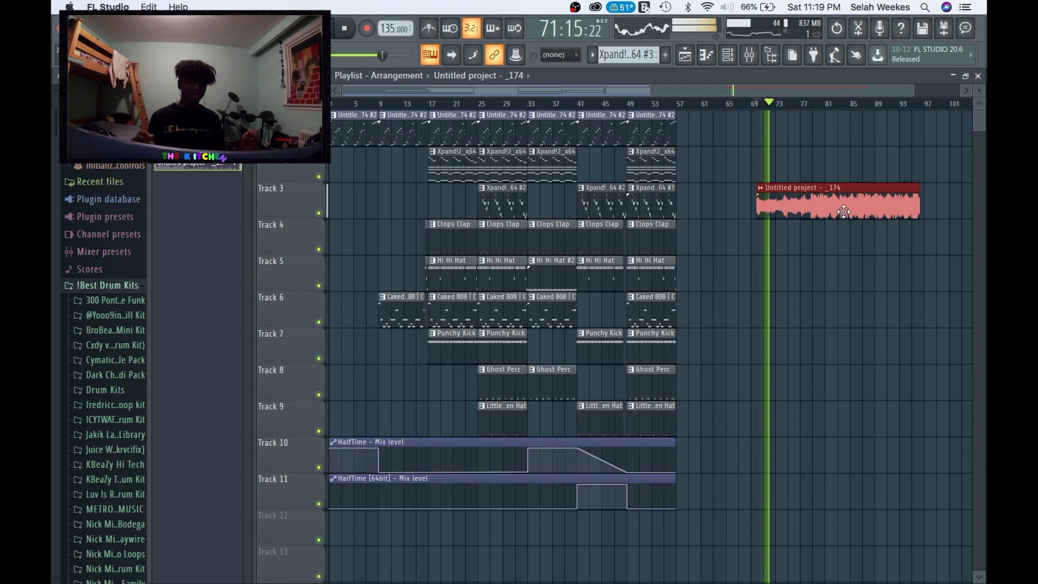